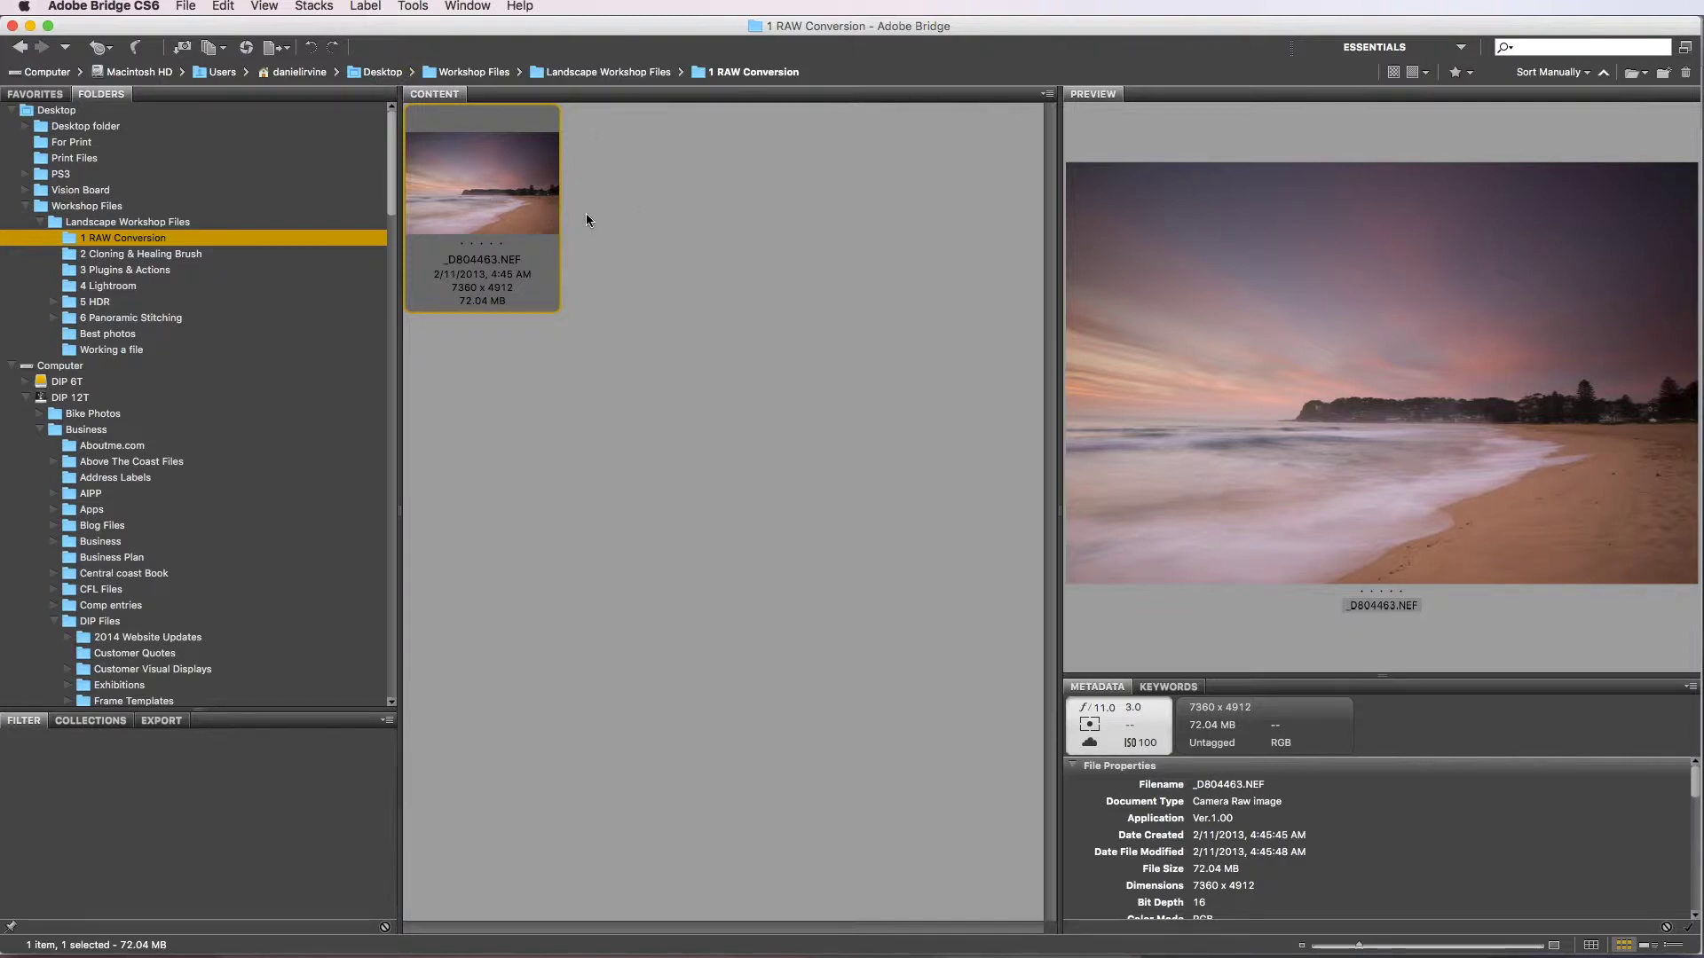
# Check which applications can open the raw file, then dismiss the menu without choosing
pyautogui.rightClick(511, 211)
pyautogui.moveTo(568, 236)
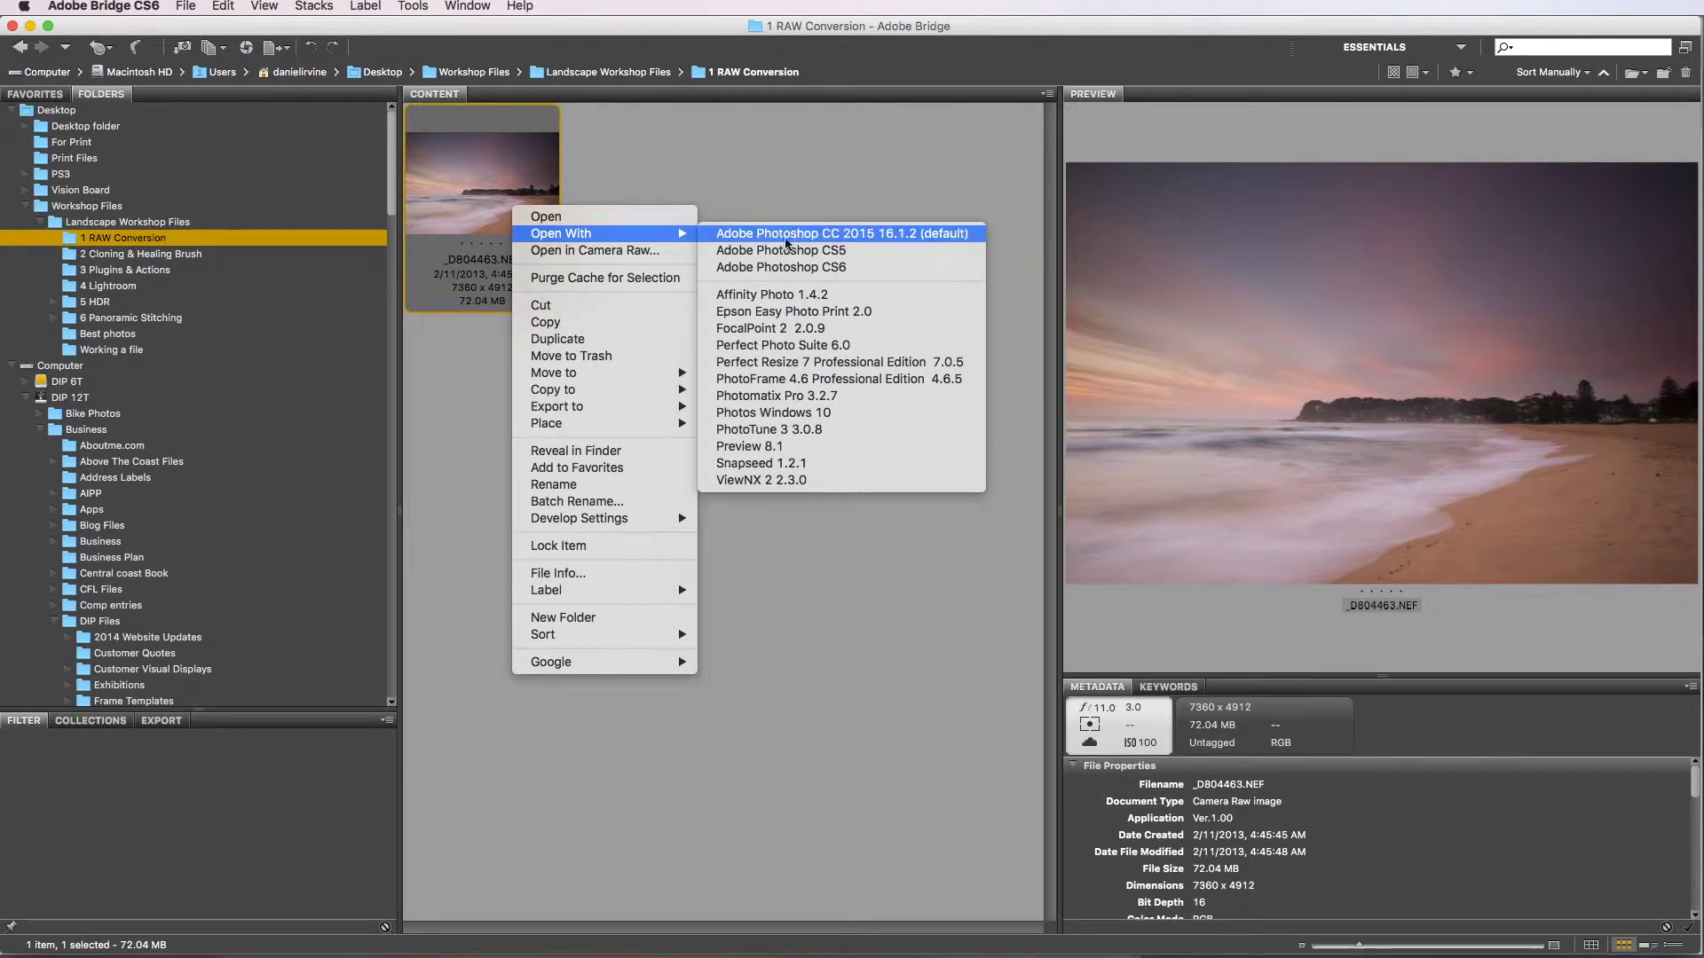
pyautogui.click(657, 157)
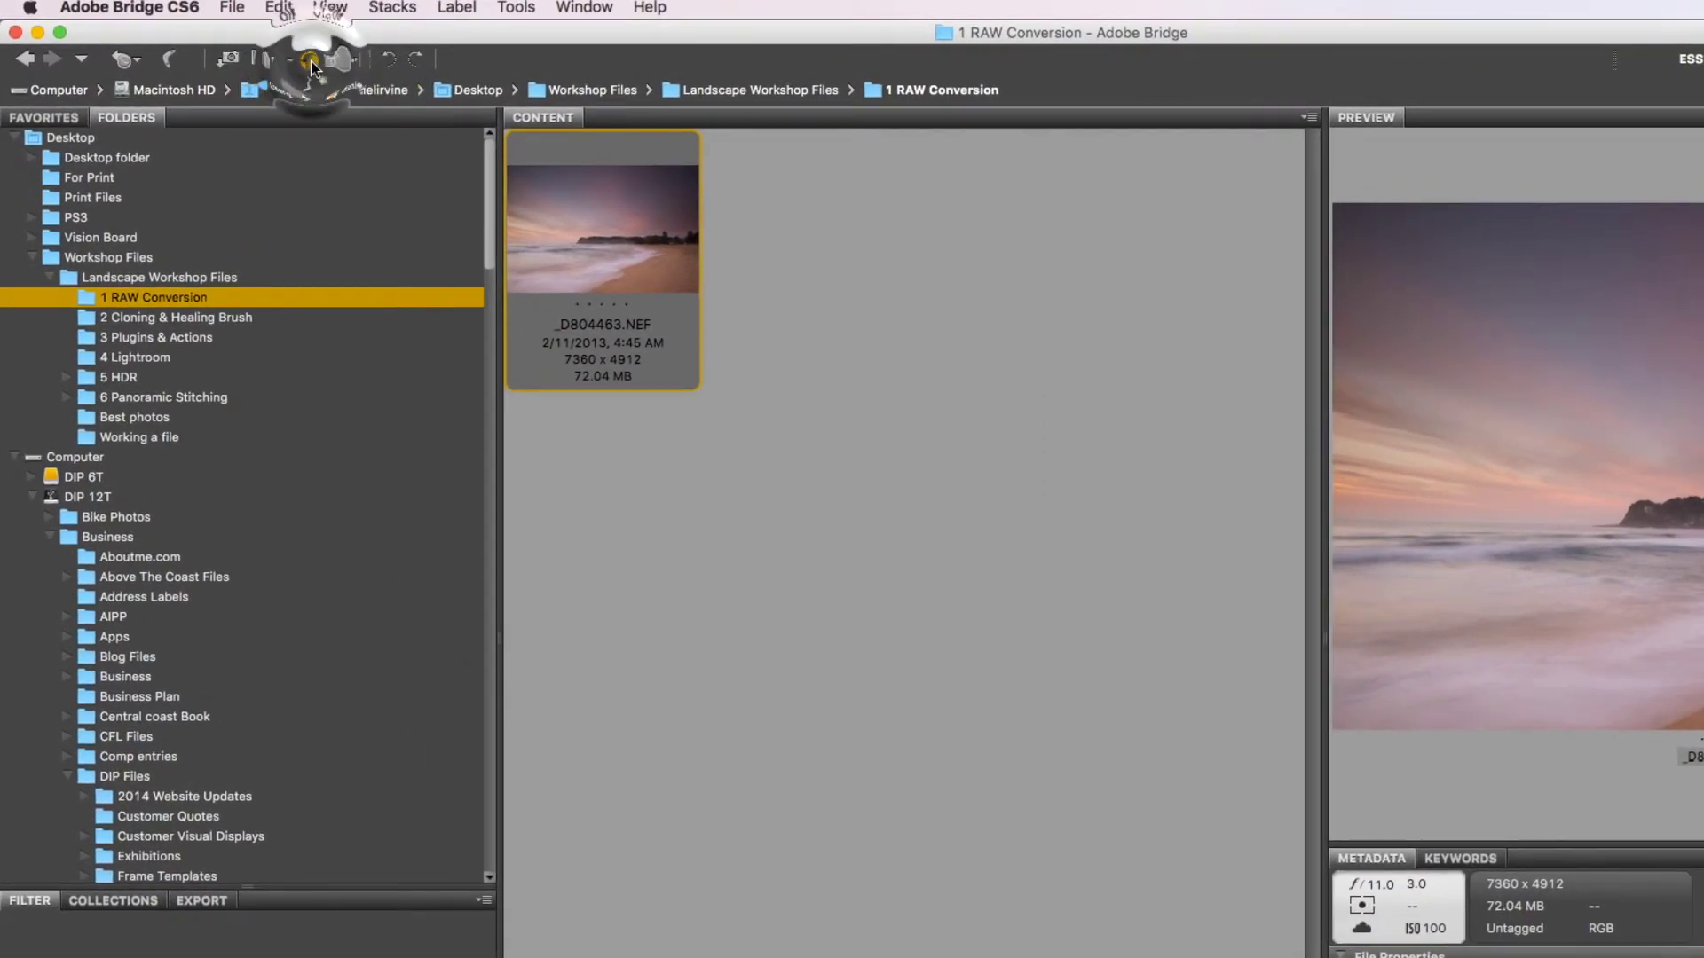
# Open the beach sunrise raw photo in Camera Raw and enlarge its window to fill the screen
pyautogui.click(309, 60)
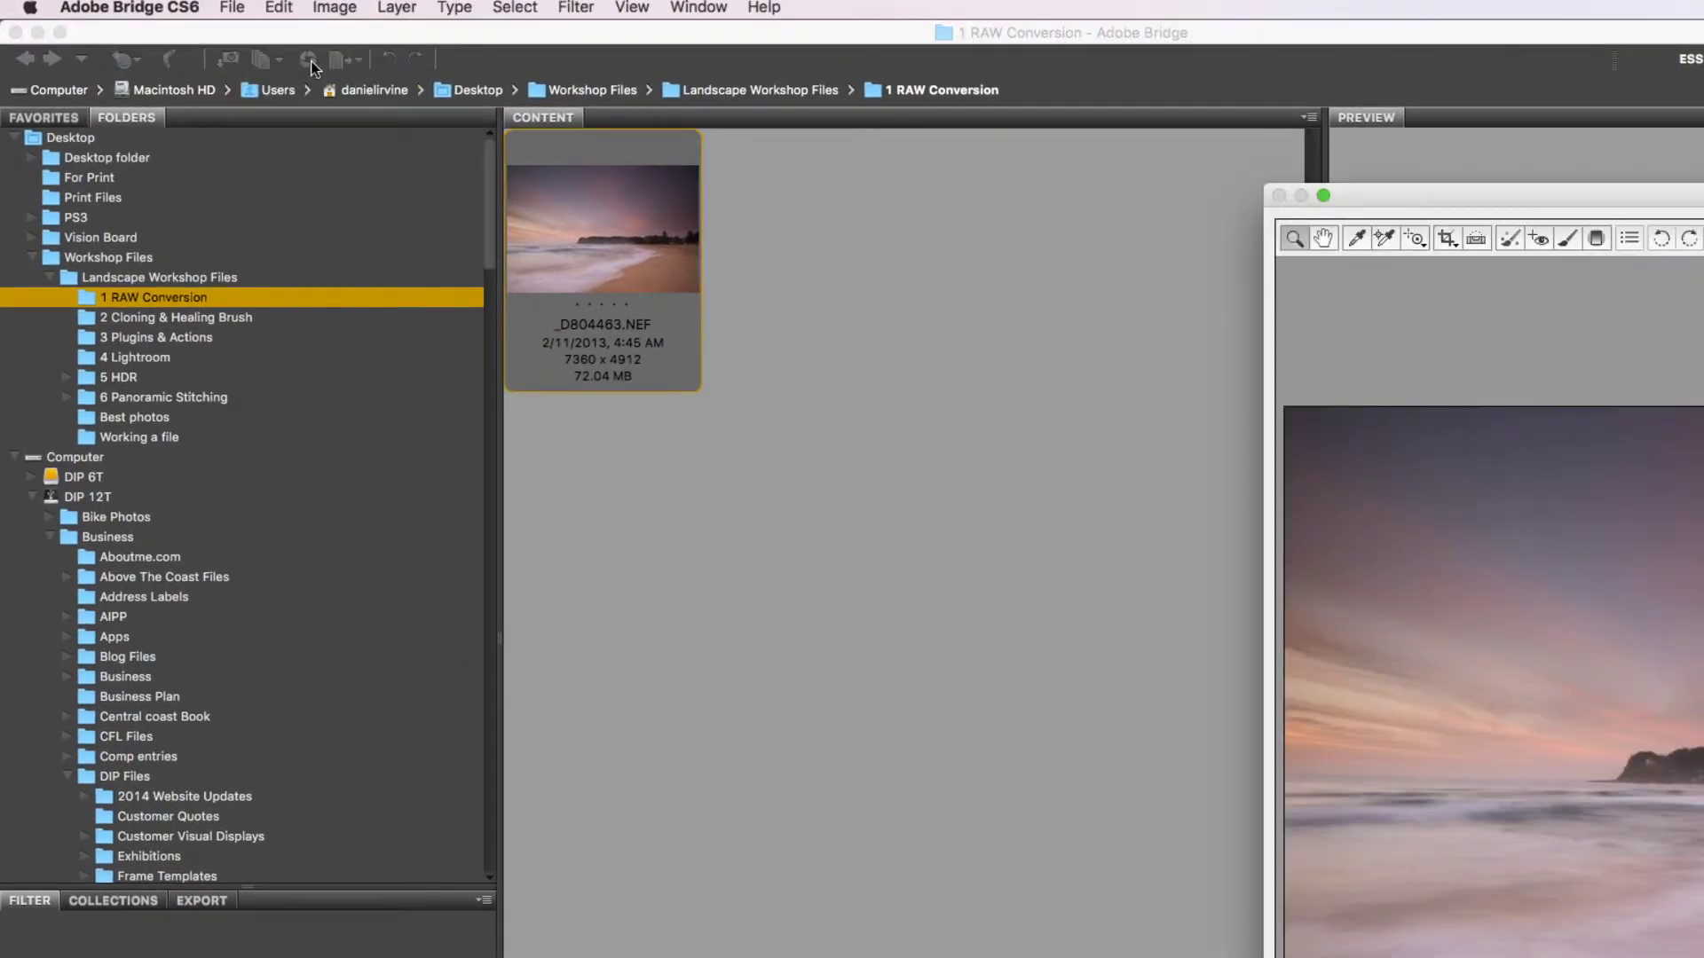
pyautogui.moveTo(1594, 192); pyautogui.dragTo(271, 19)
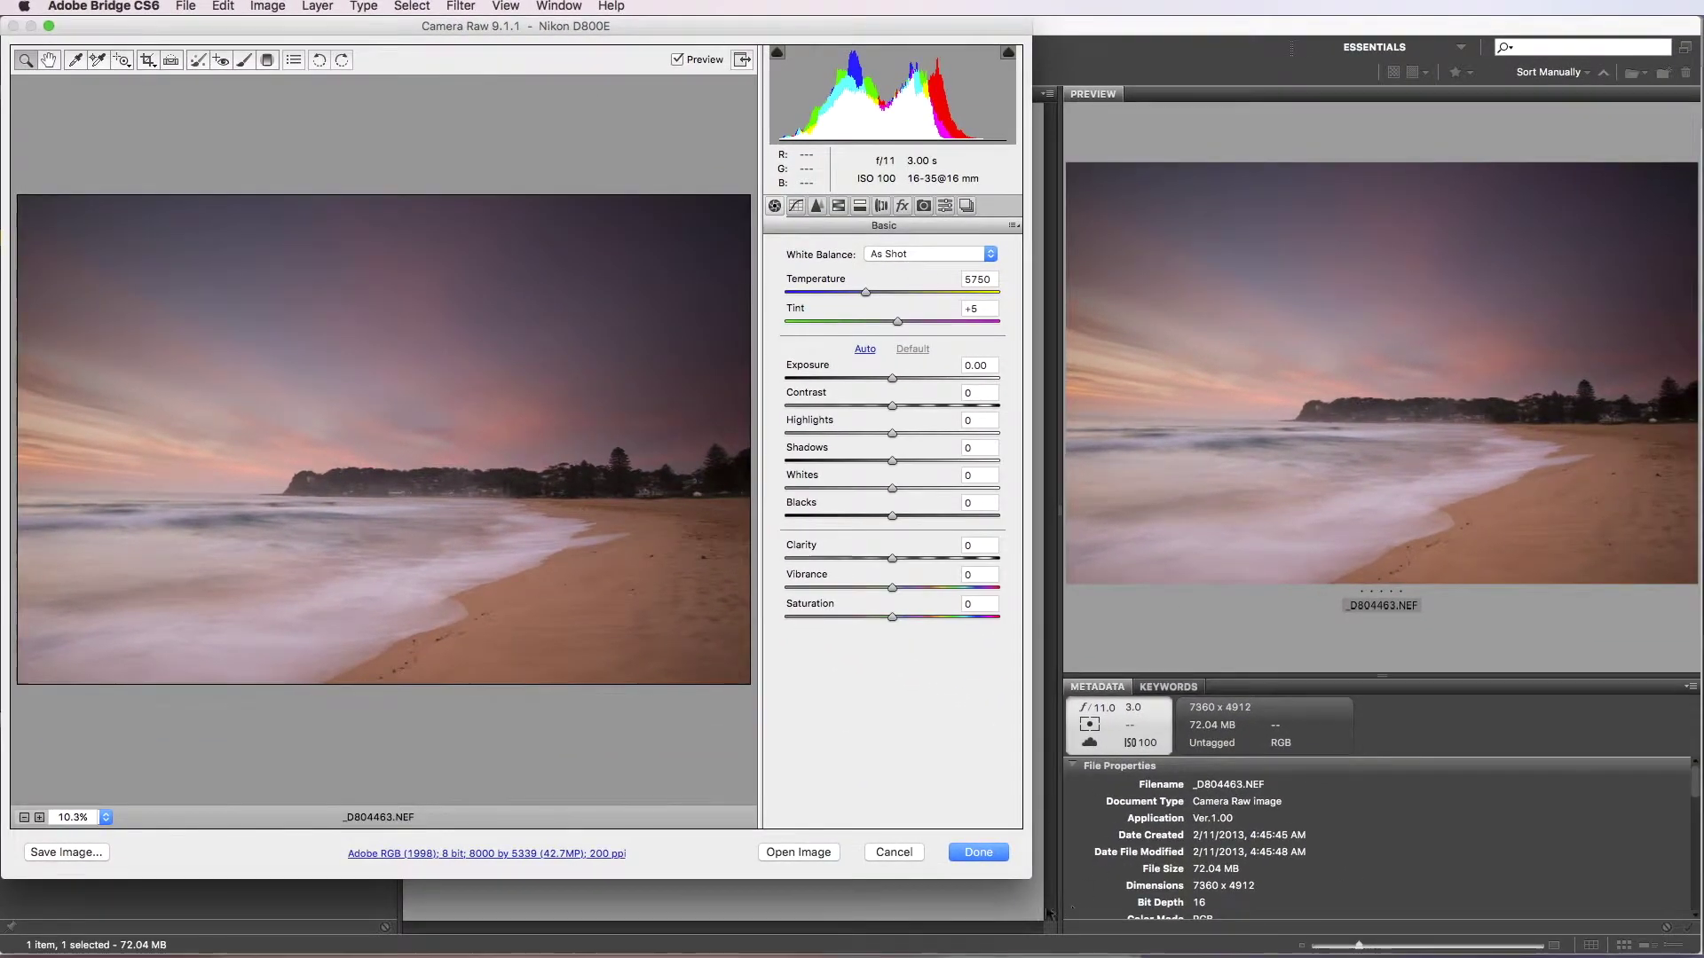
pyautogui.moveTo(1029, 877); pyautogui.dragTo(1700, 946)
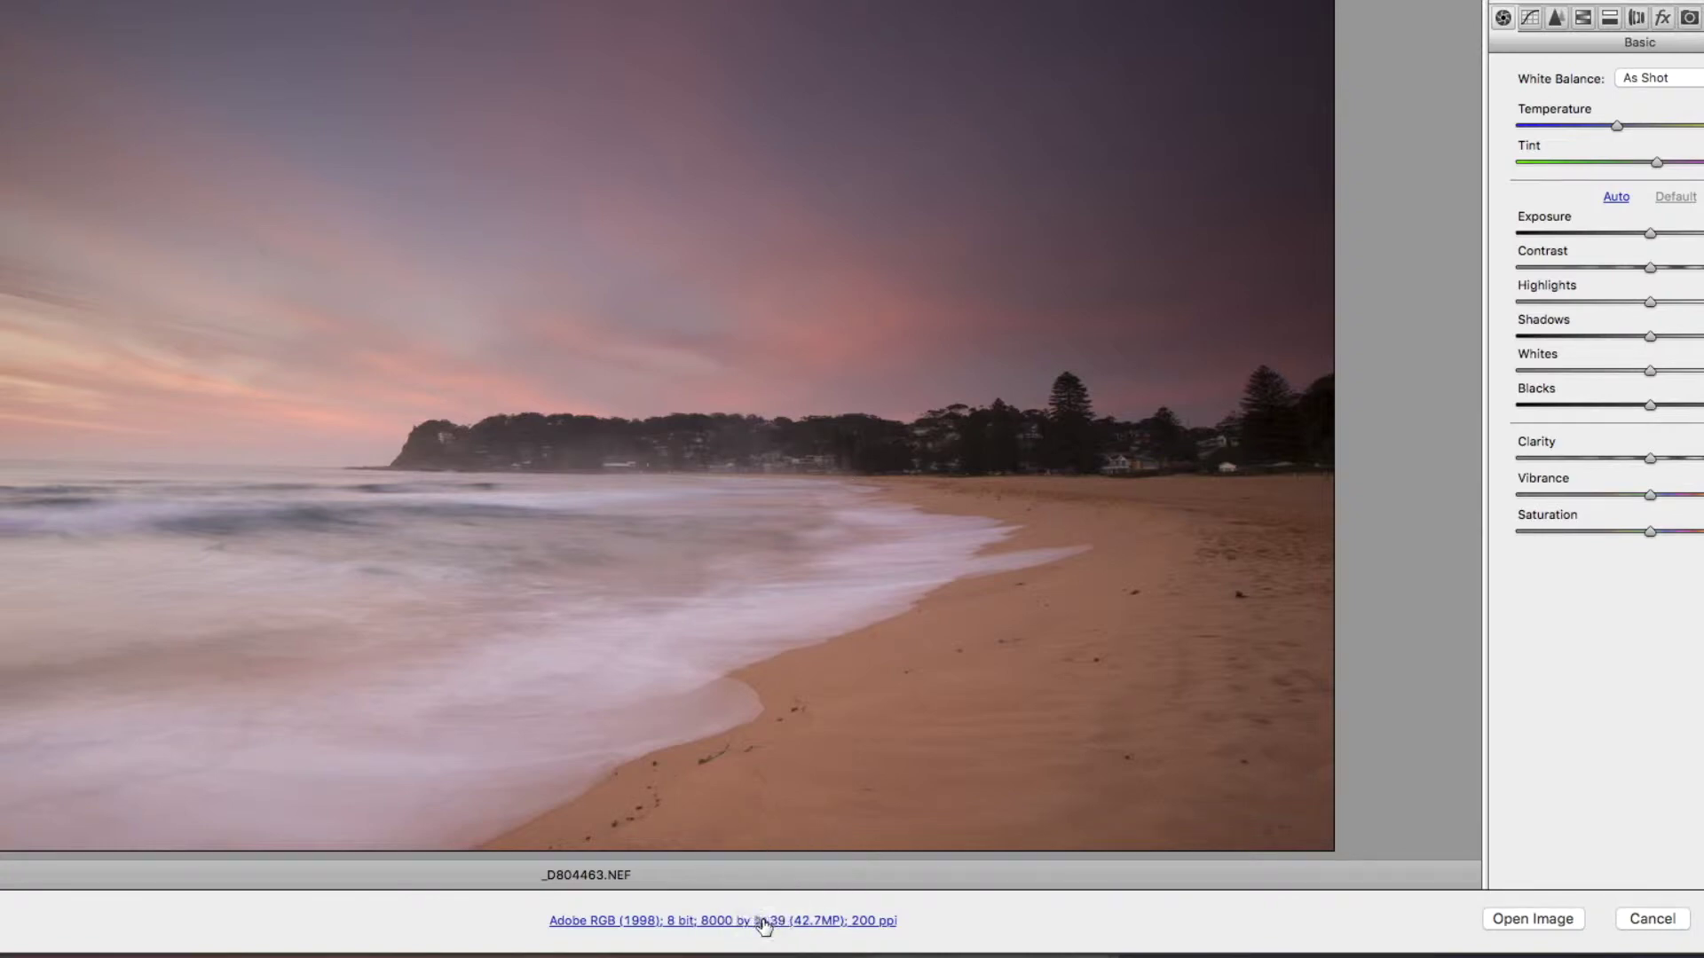
pyautogui.click(763, 923)
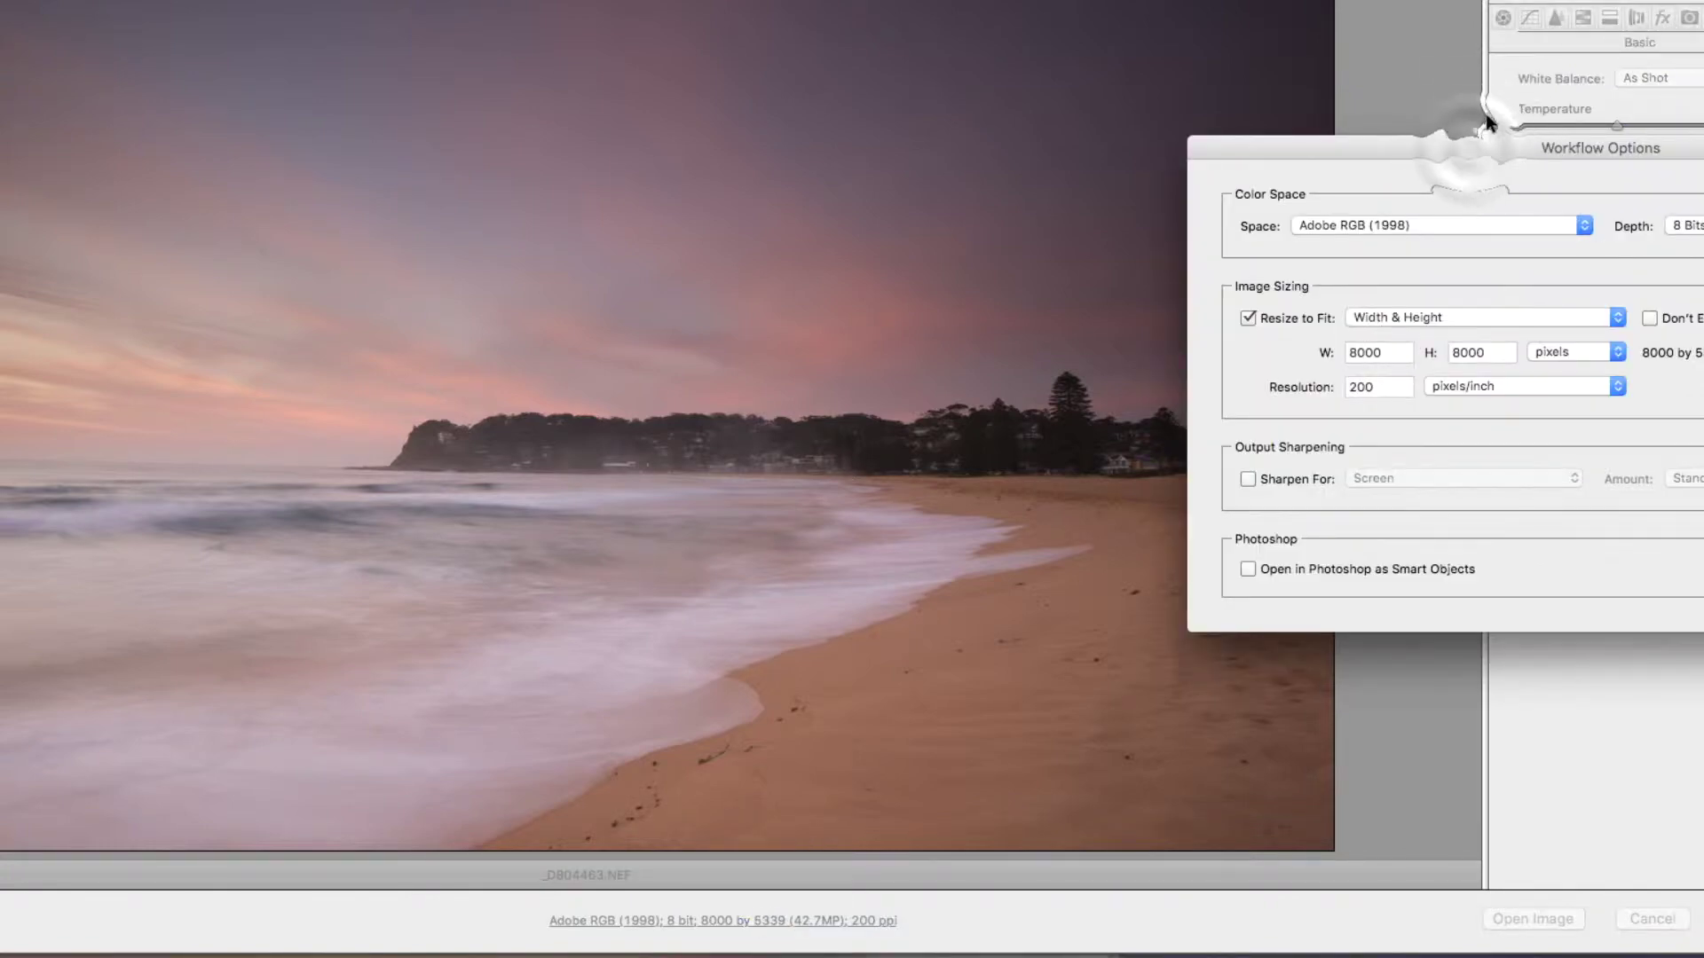
# Move the Workflow Options dialog to the centre of the screen
pyautogui.moveTo(1467, 147); pyautogui.dragTo(766, 23)
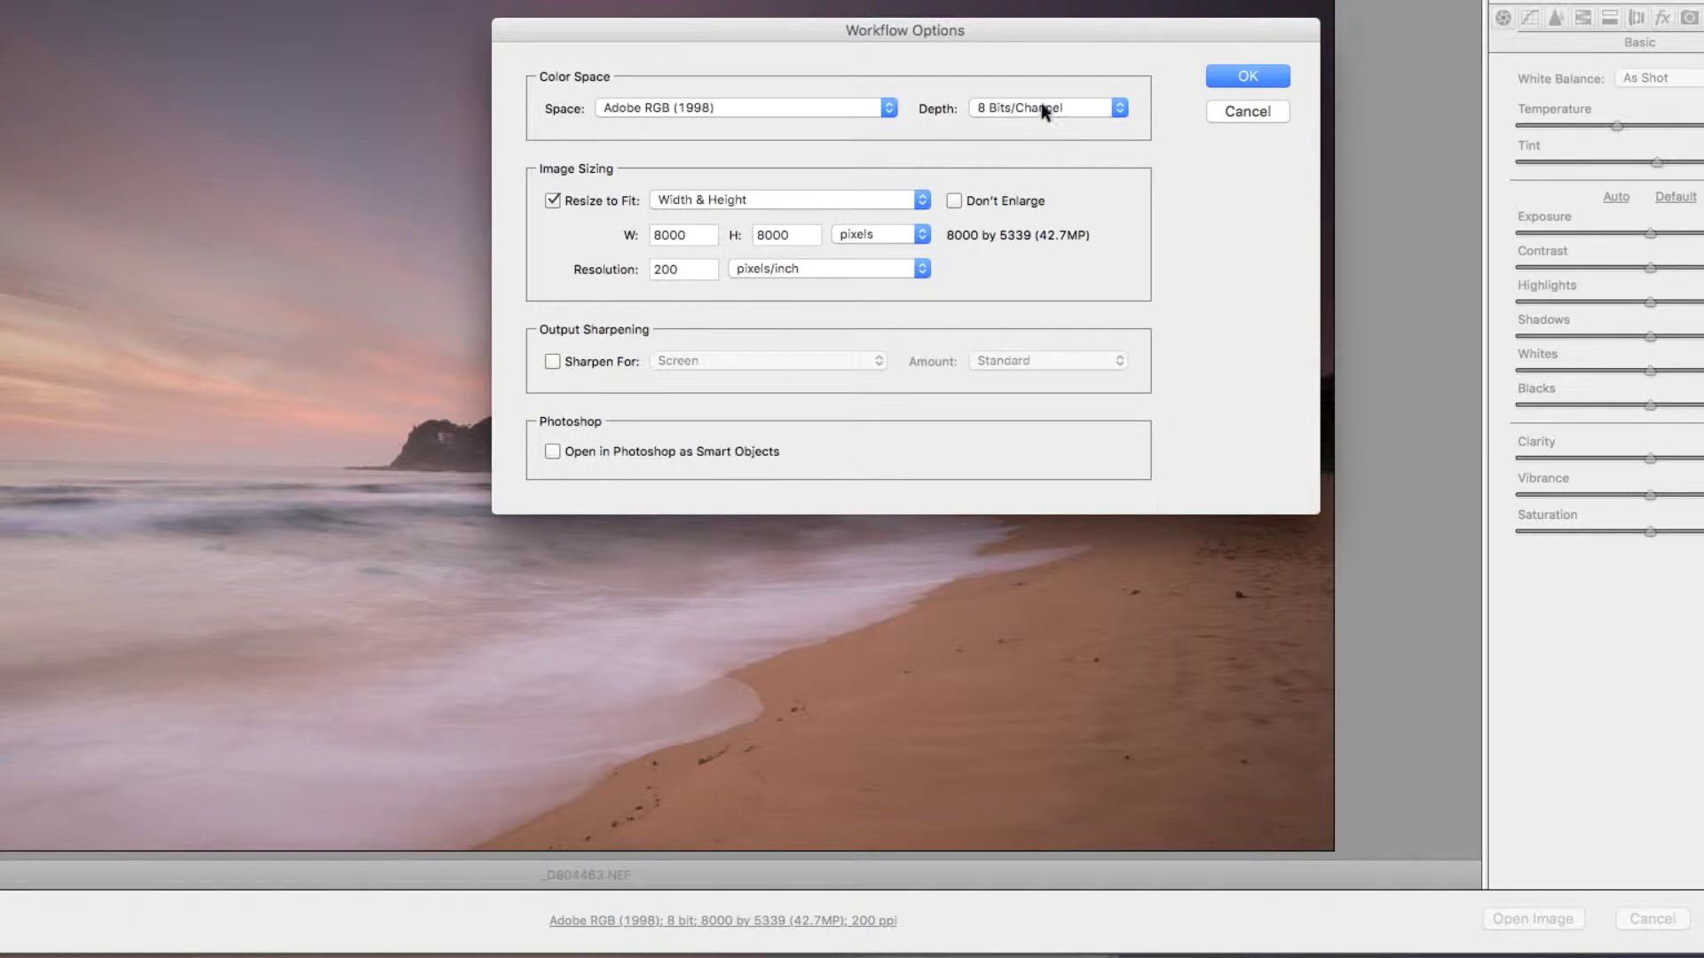
pyautogui.click(891, 107)
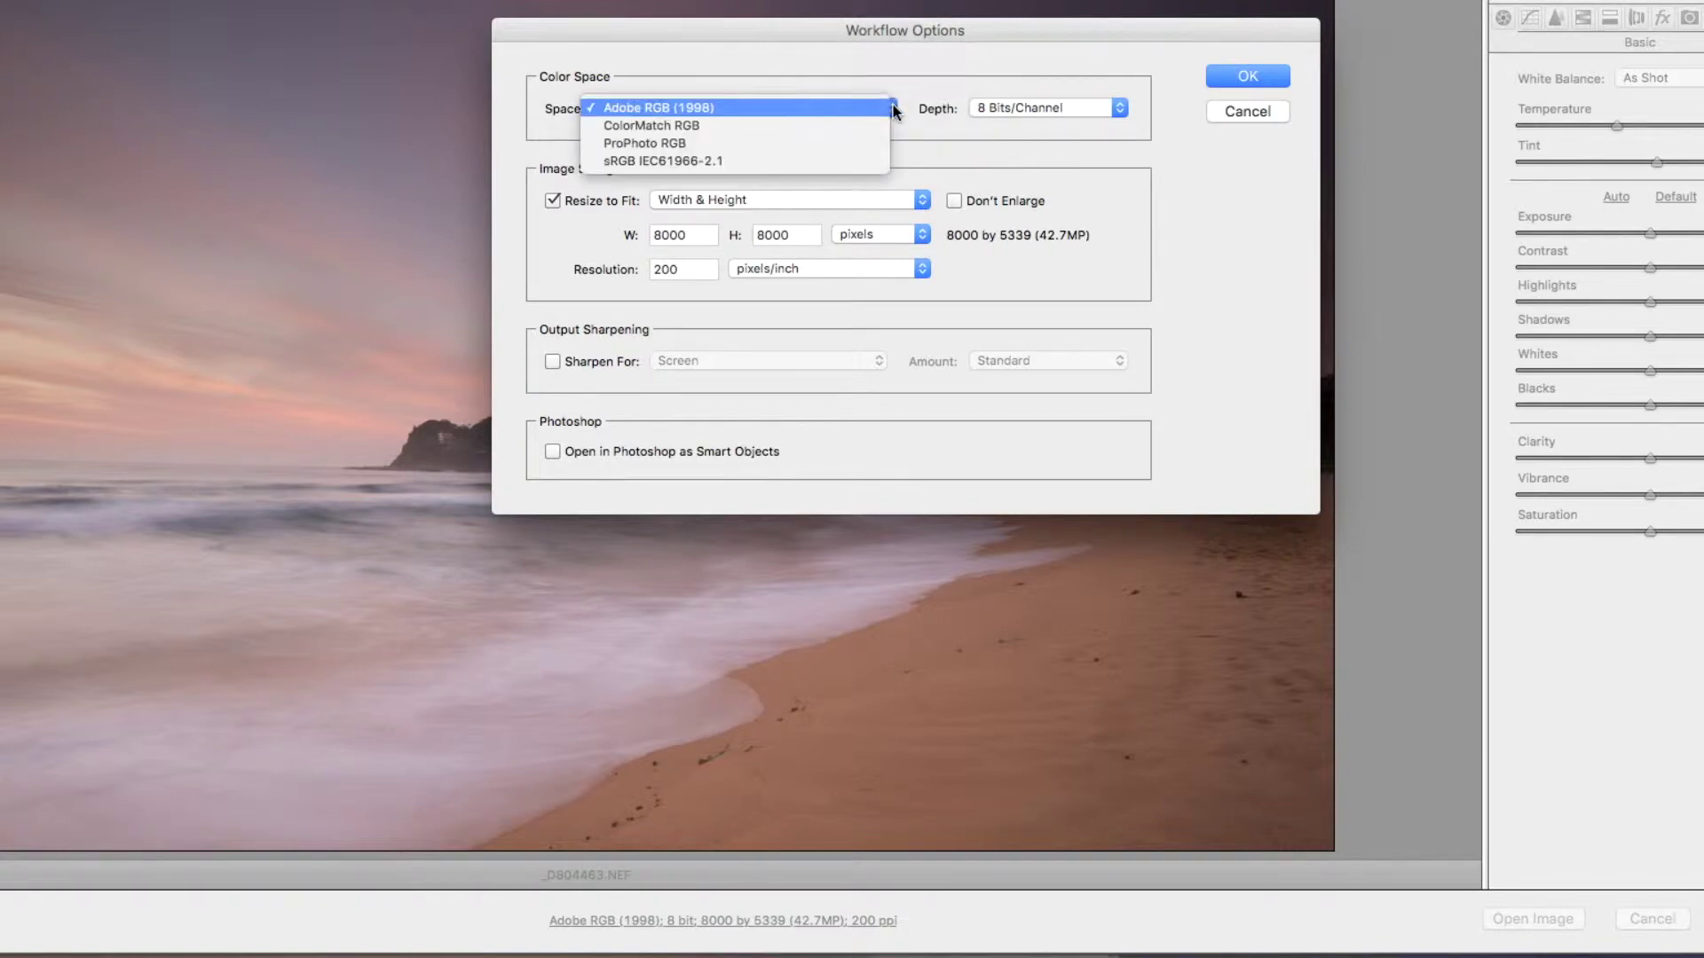
pyautogui.click(795, 108)
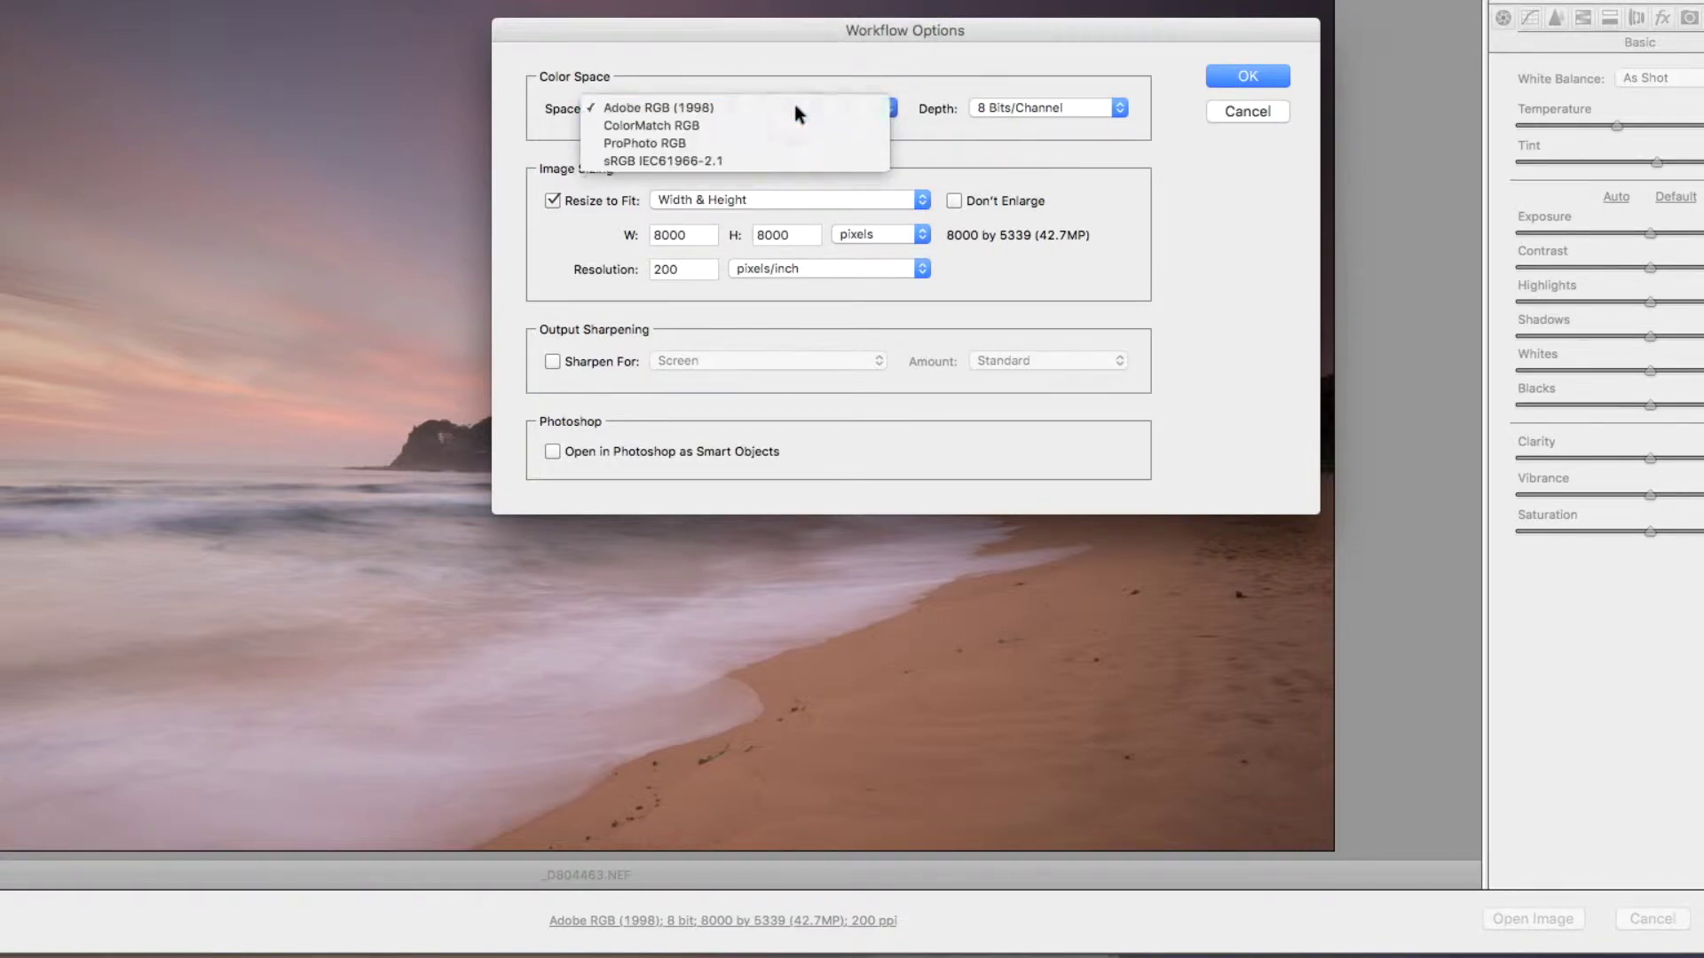
pyautogui.click(1119, 109)
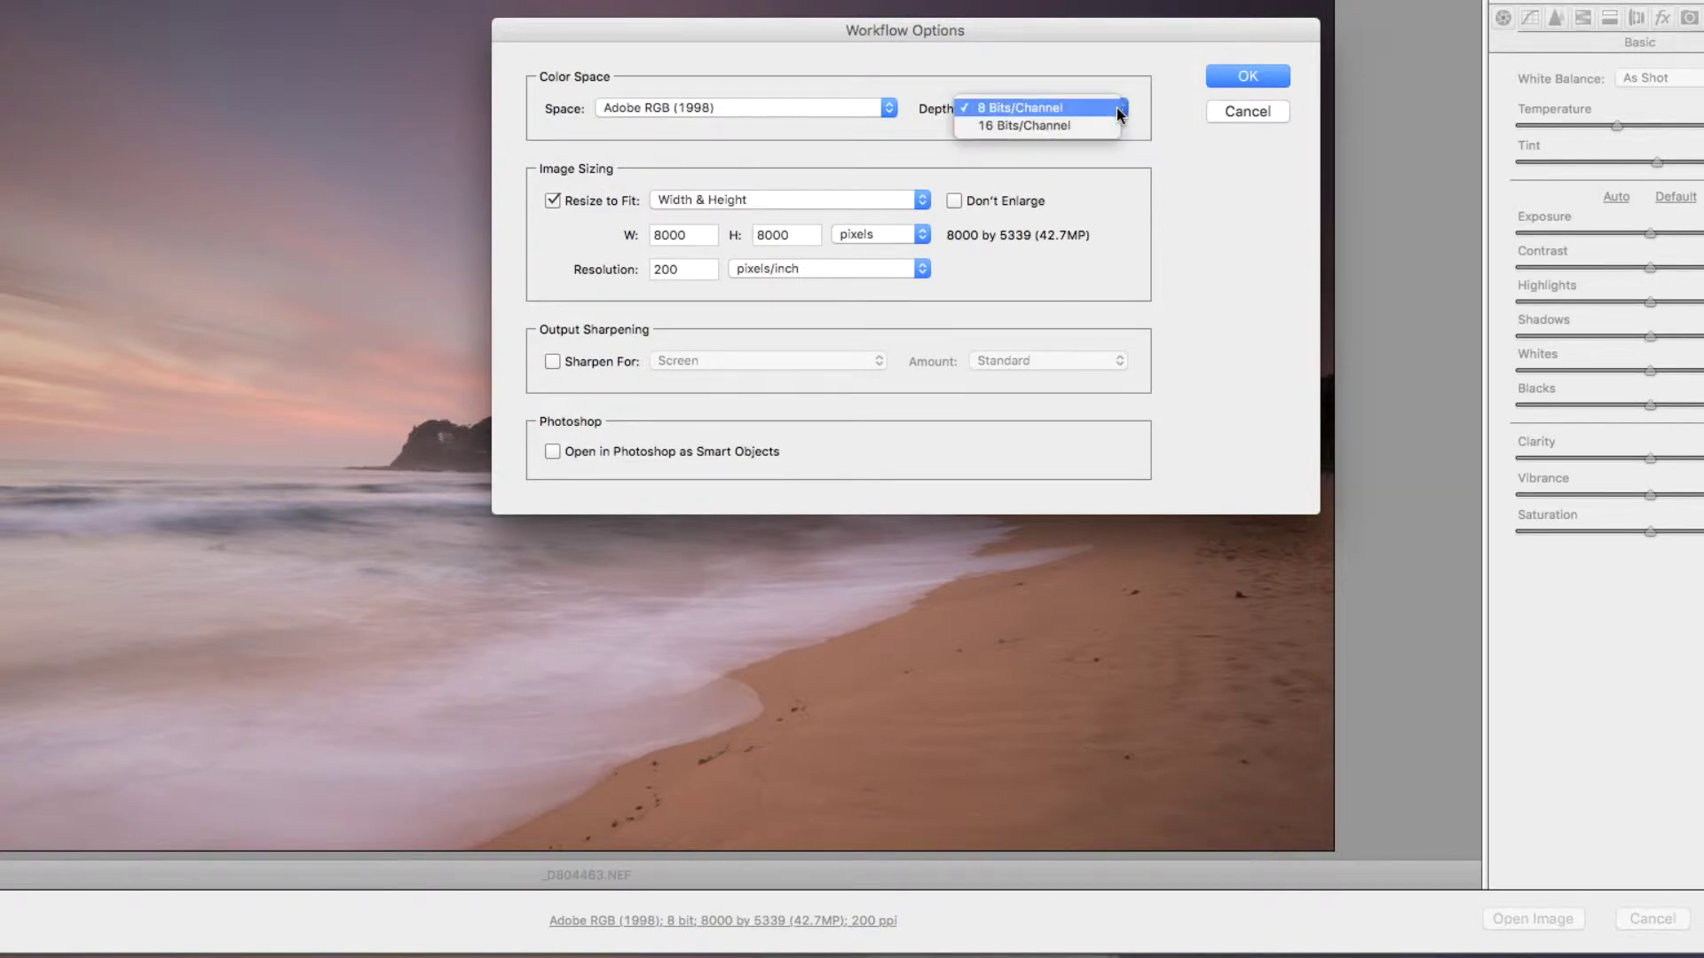
pyautogui.click(1078, 106)
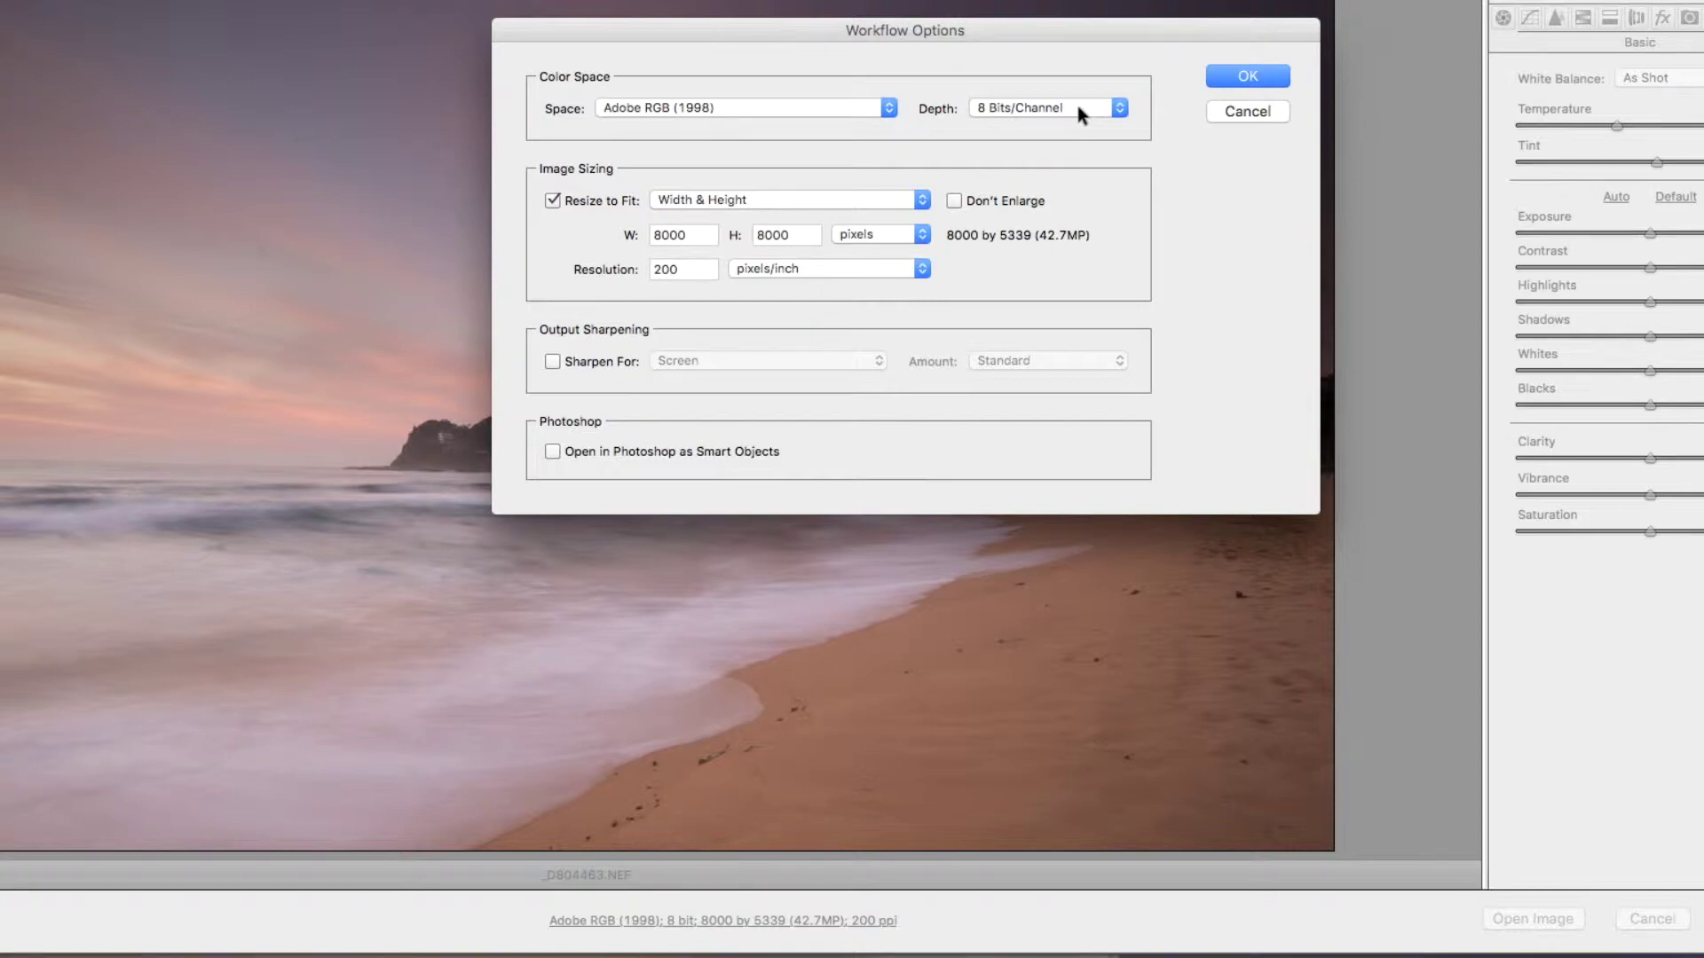
pyautogui.click(1248, 76)
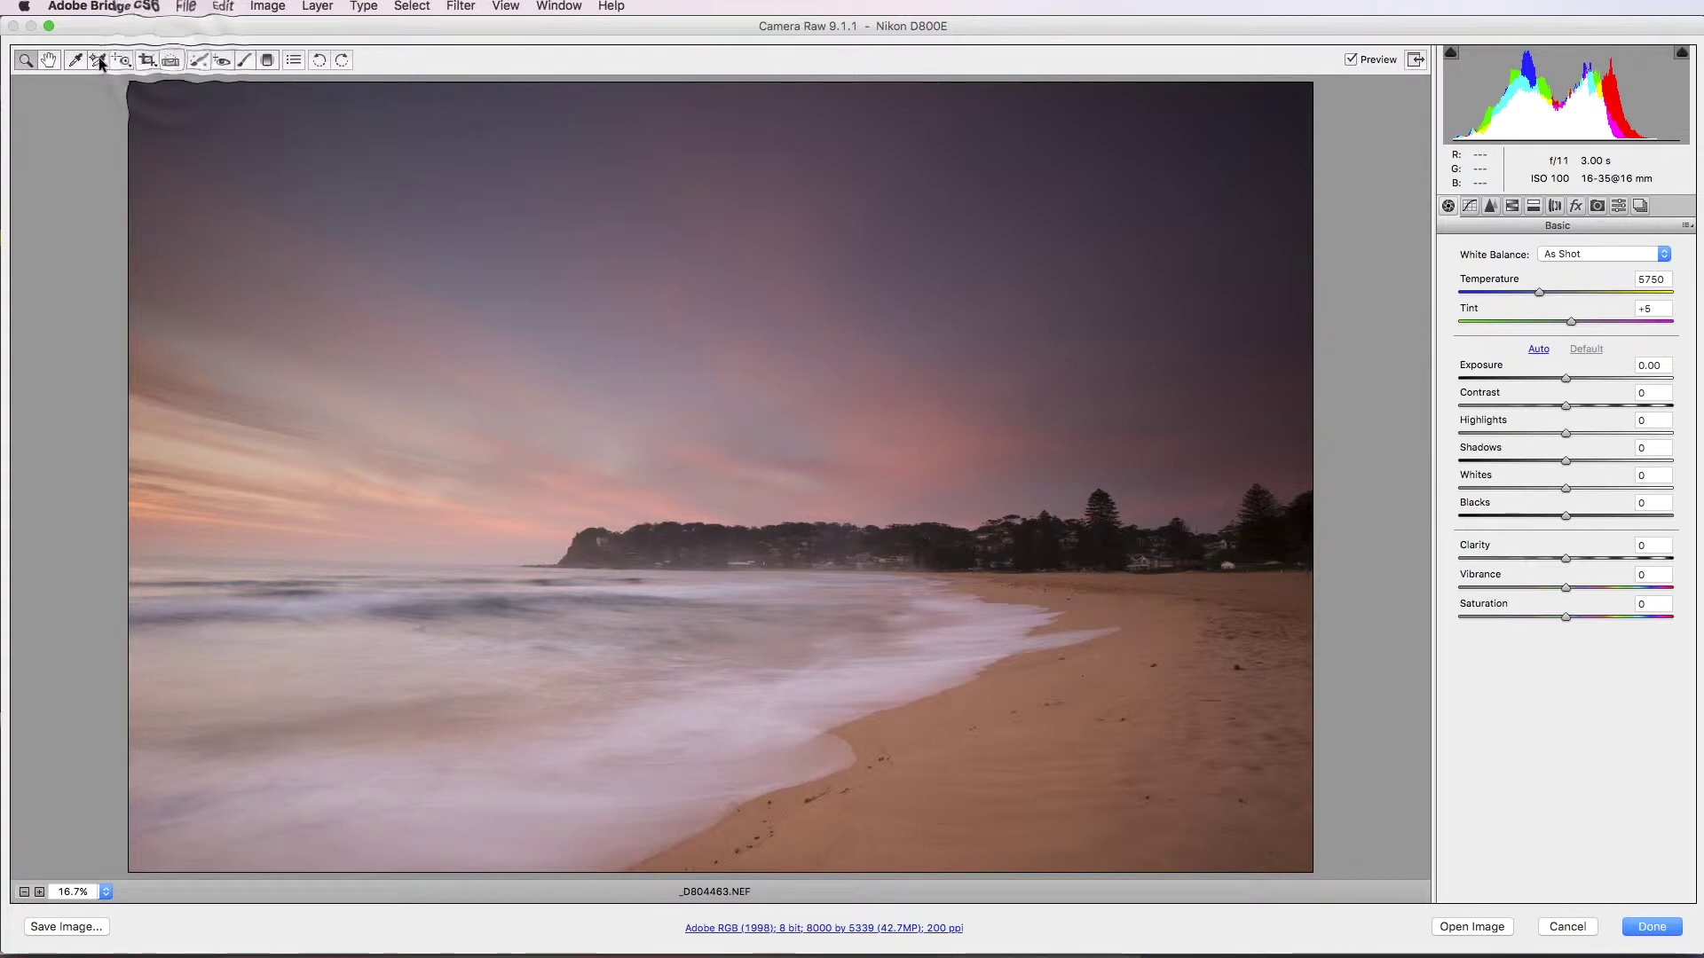
# Level the sea horizon with the Straighten tool and display the resulting tilted crop box
pyautogui.click(171, 59)
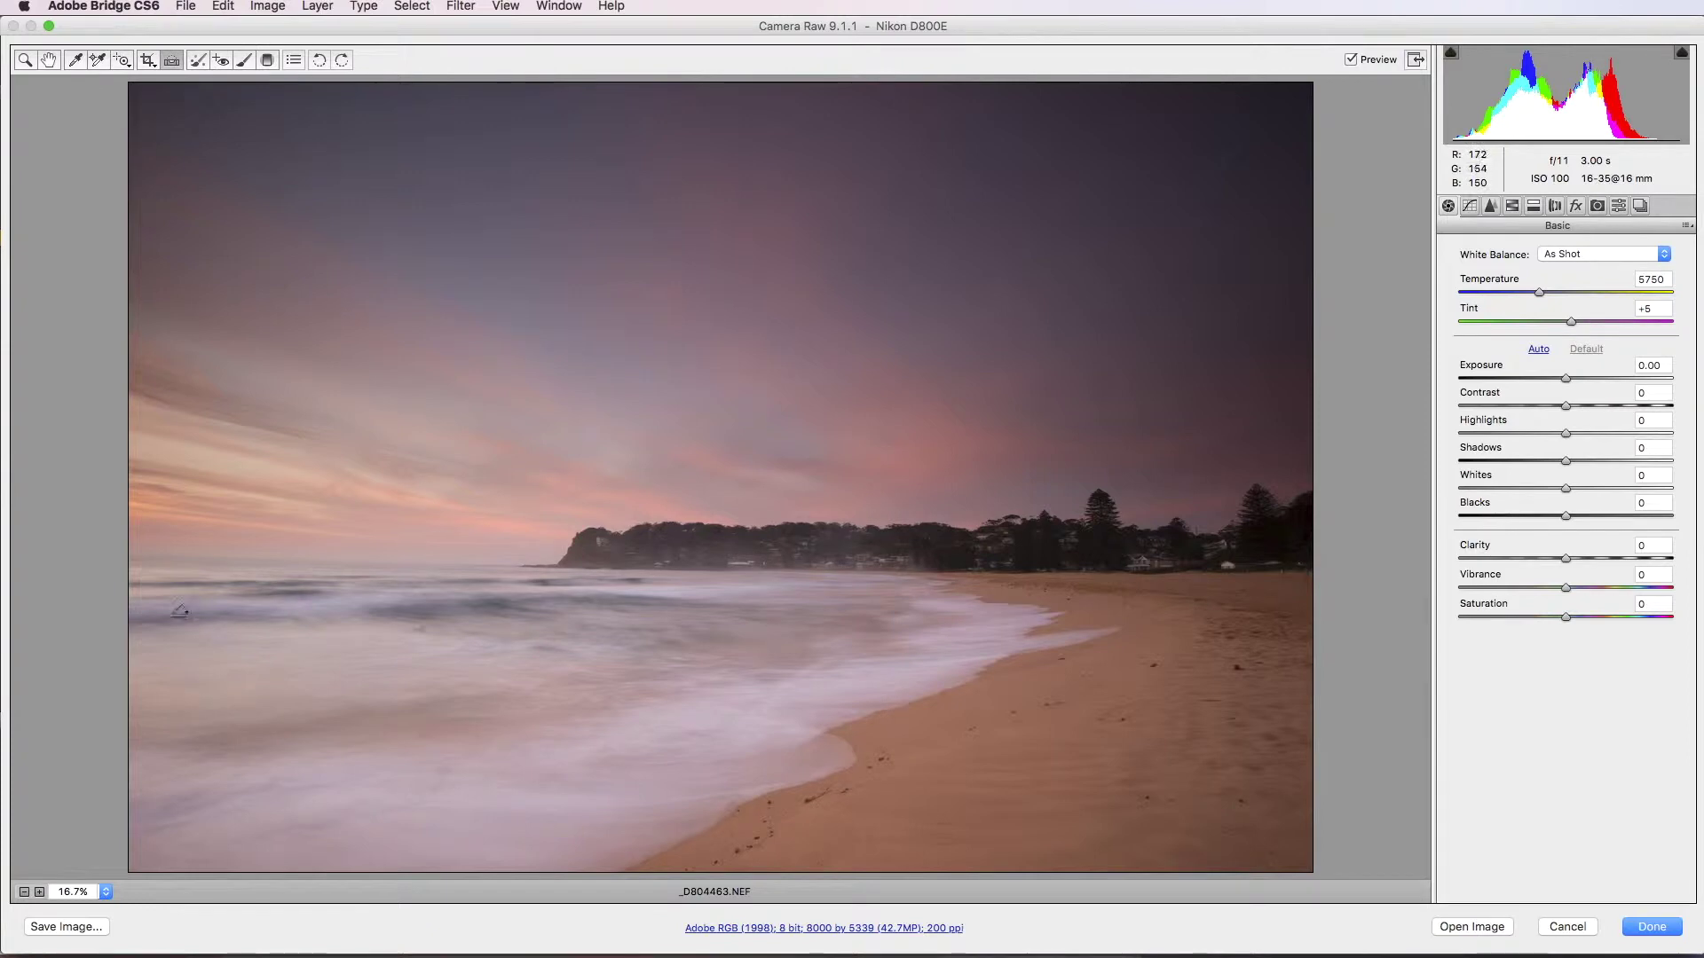
pyautogui.click(135, 550)
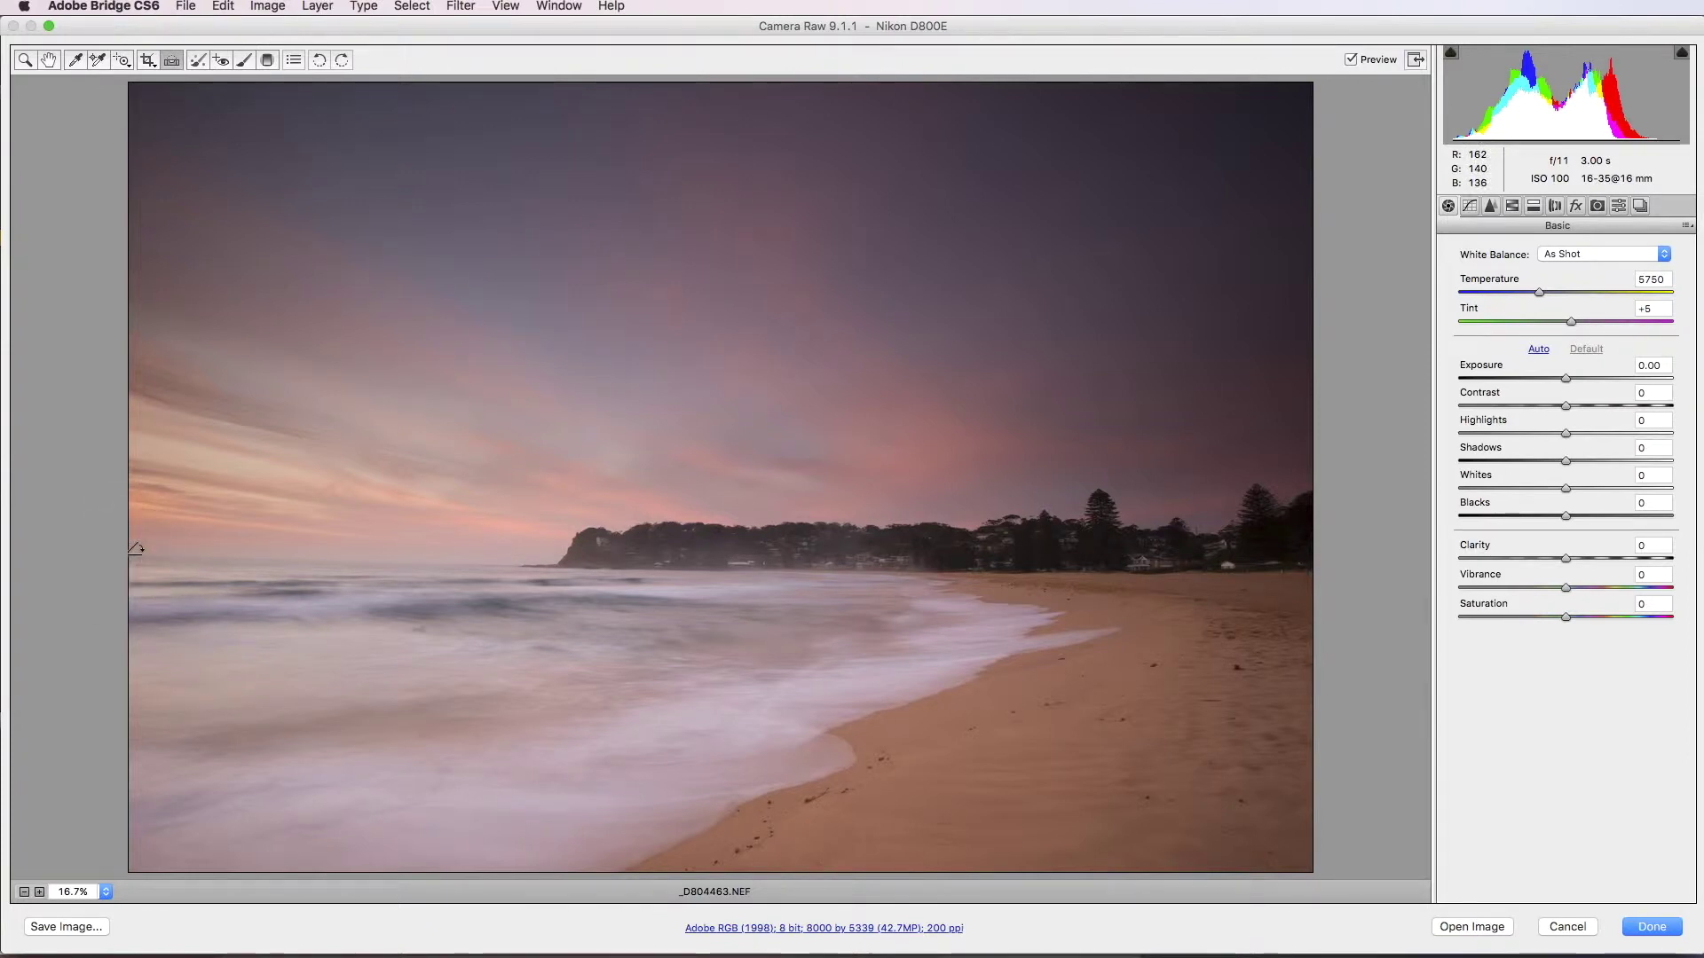
pyautogui.moveTo(134, 550); pyautogui.dragTo(590, 566)
pyautogui.moveTo(736, 707); pyautogui.dragTo(760, 700)
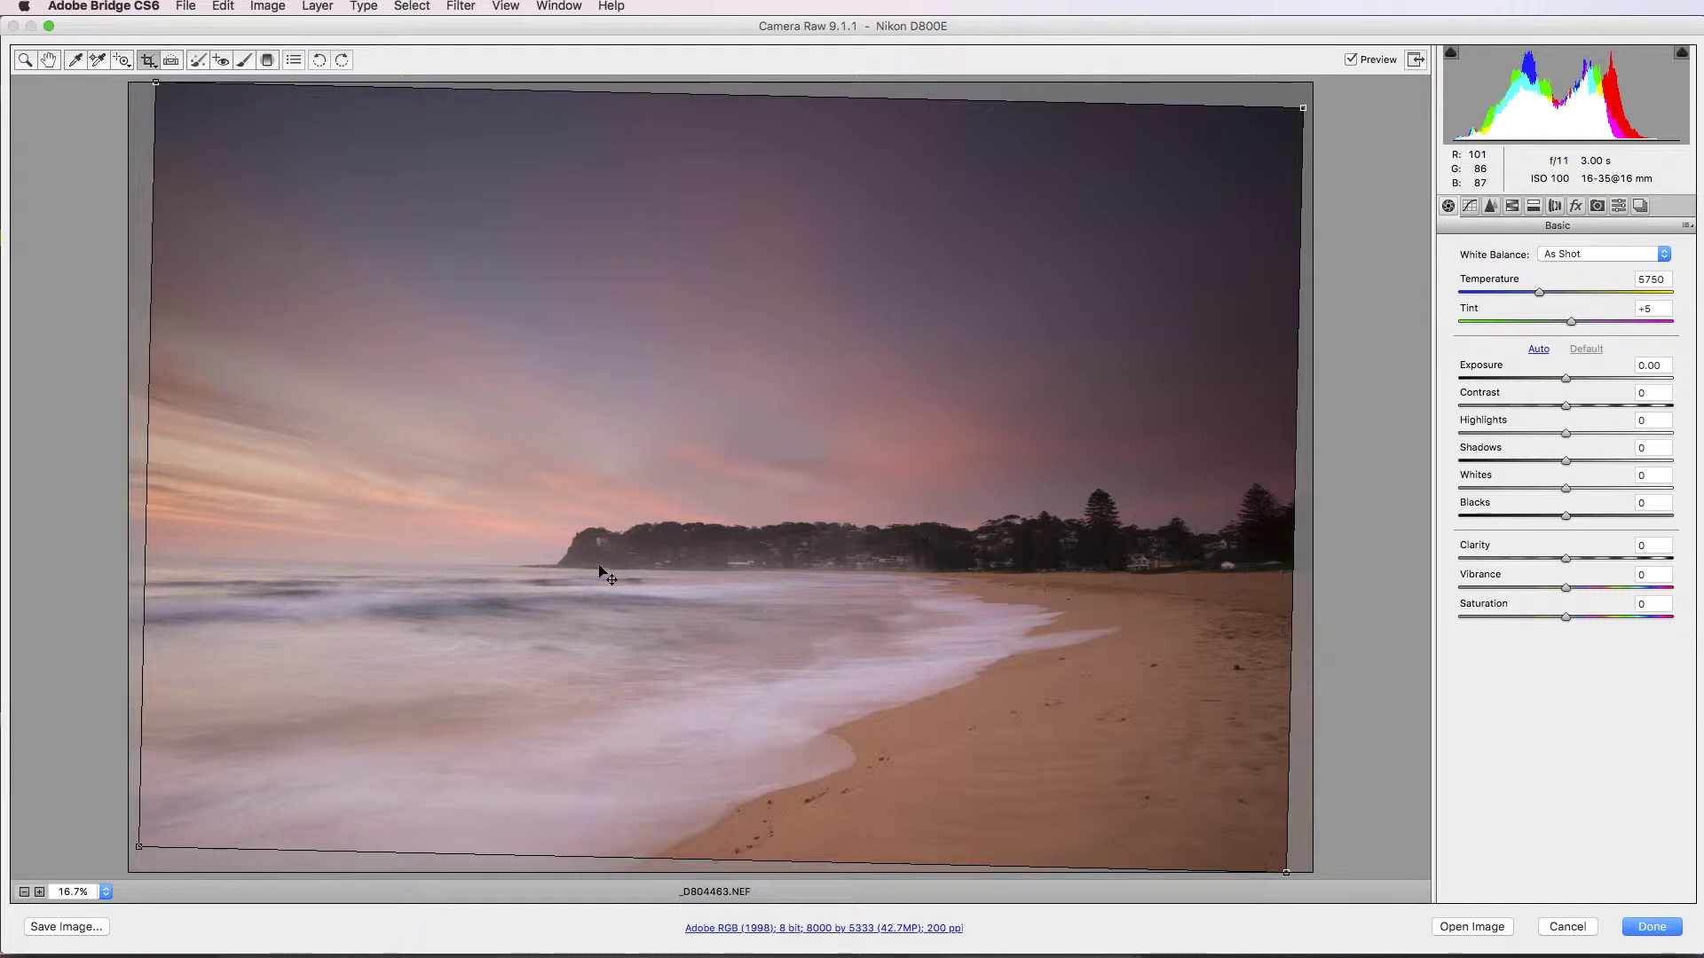
pyautogui.press('Return')
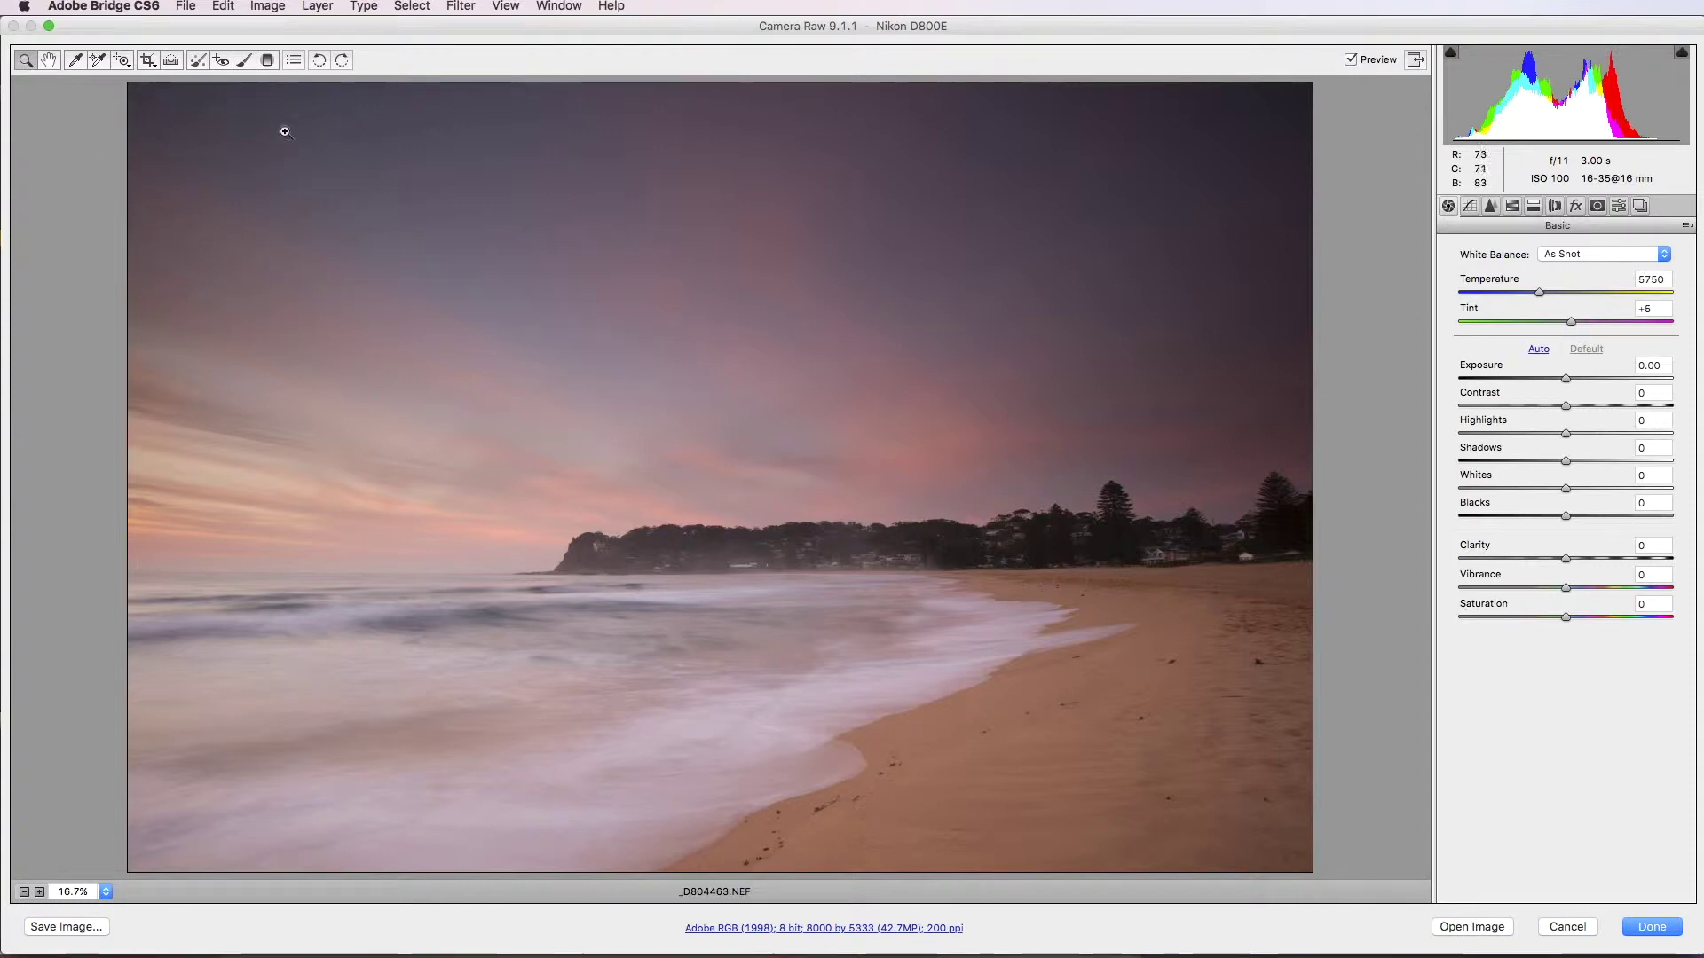
pyautogui.click(28, 60)
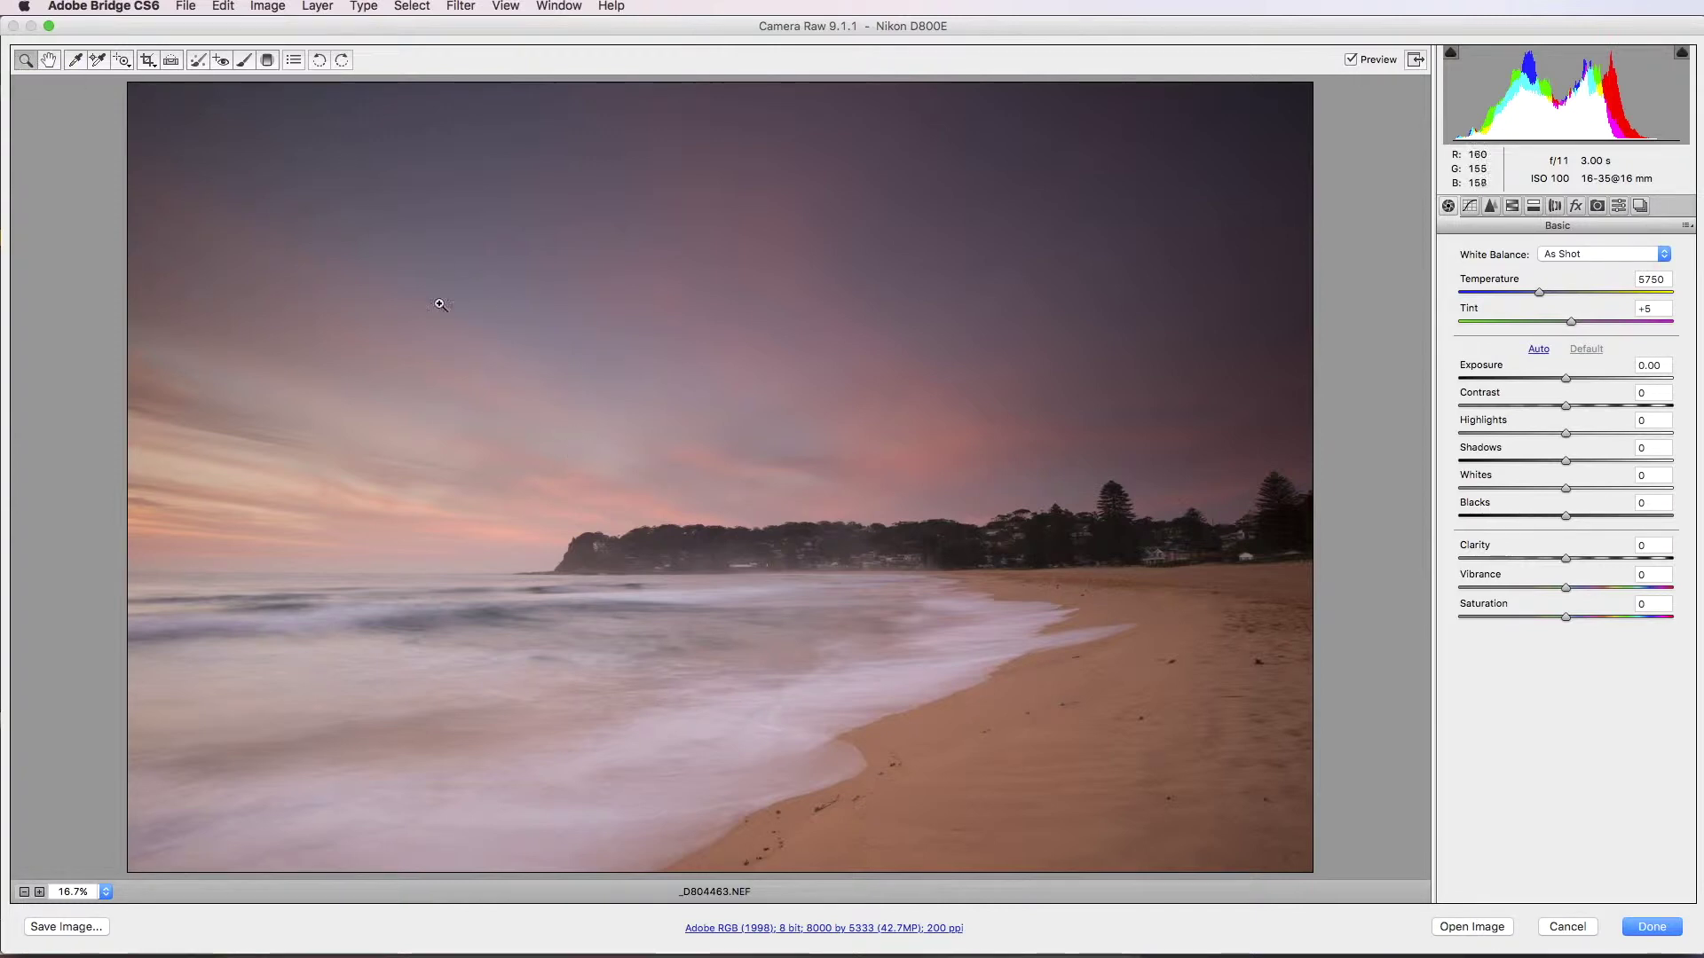
pyautogui.click(147, 61)
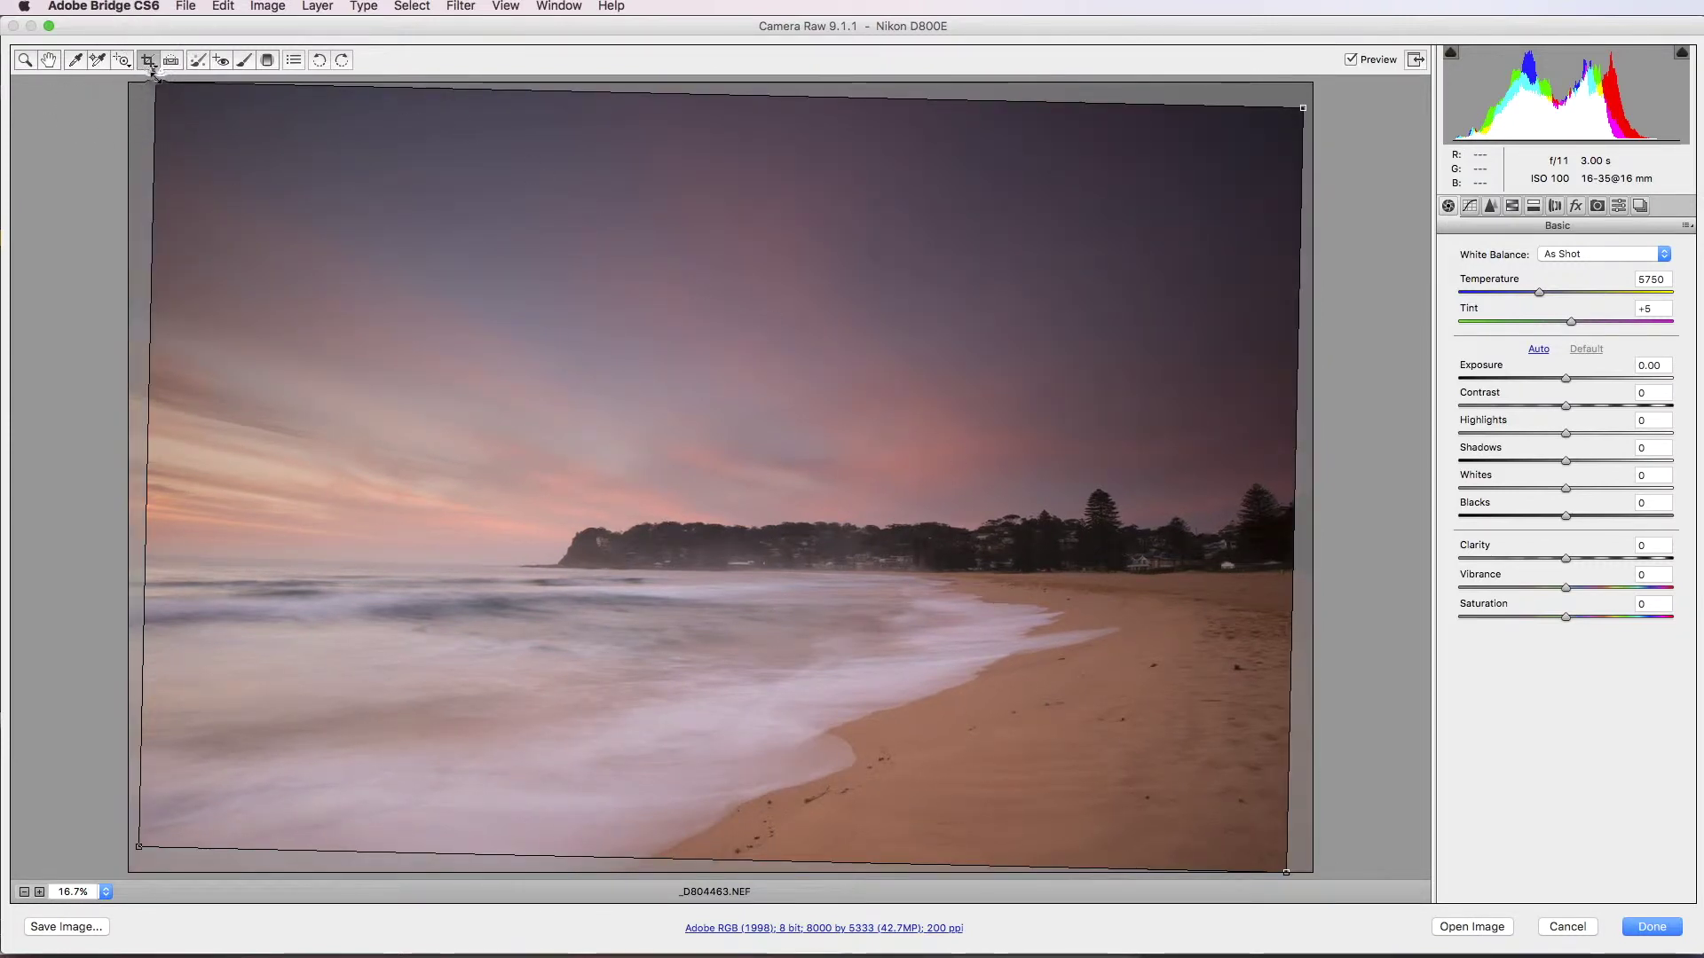
# Try resizing the crop at Normal aspect ratio, then clear it back to the full uncropped photo
pyautogui.moveTo(158, 87); pyautogui.dragTo(89, 74)
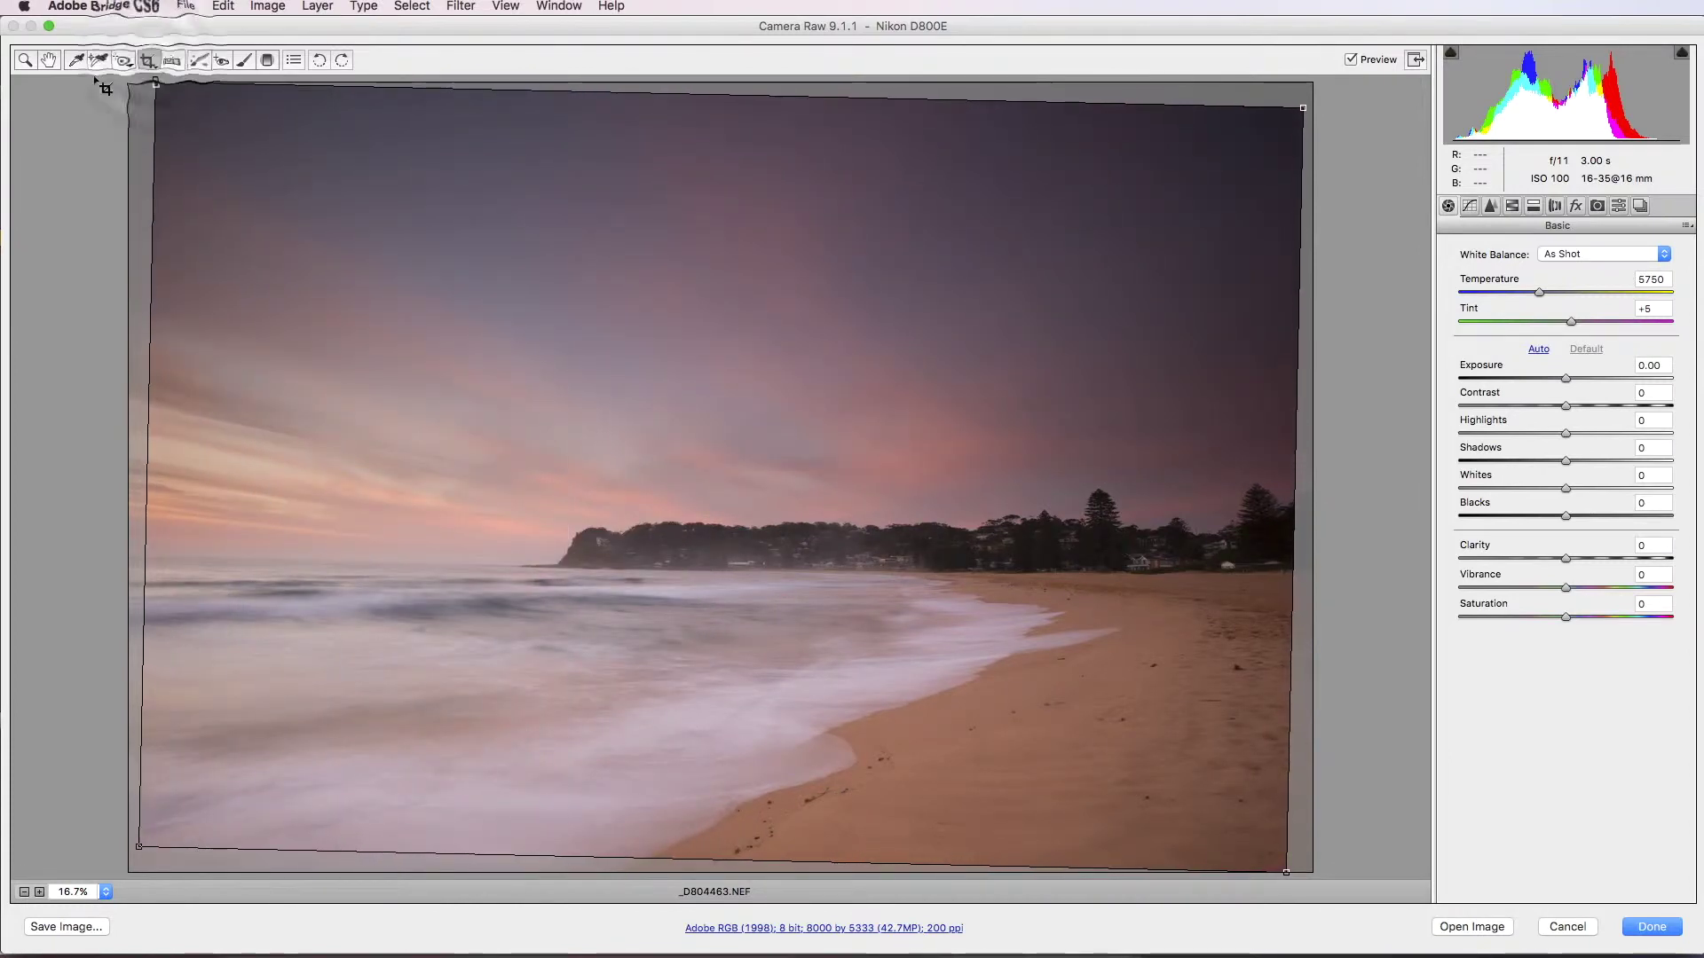
pyautogui.click(151, 60)
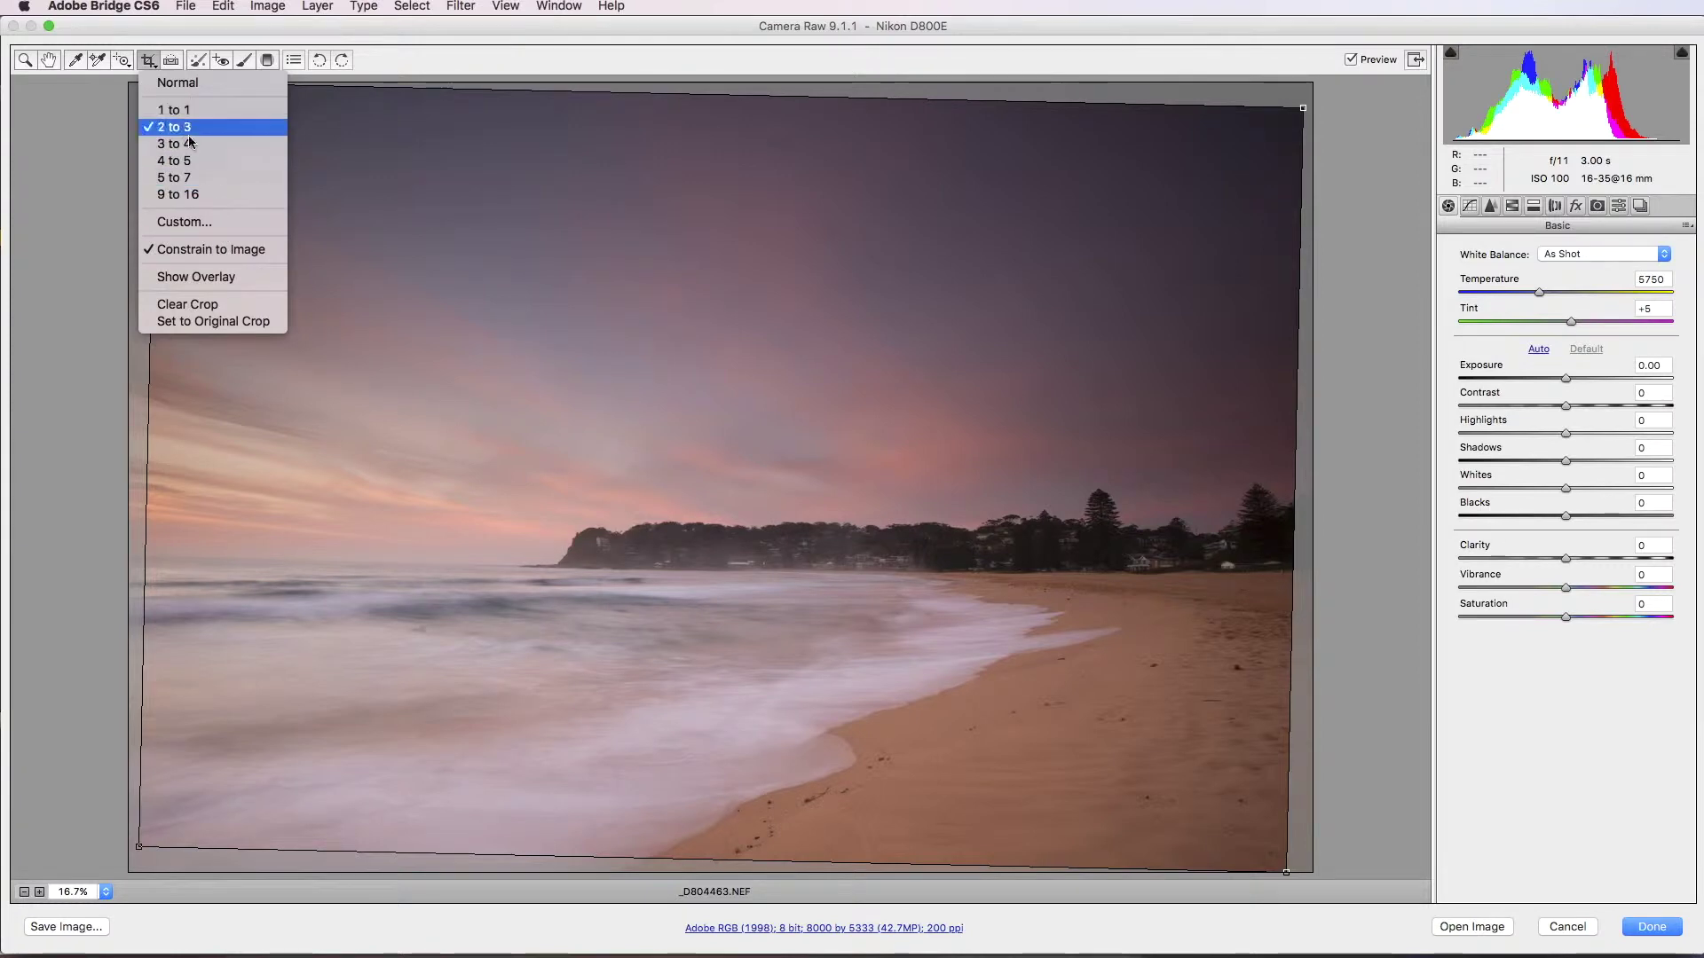
pyautogui.click(181, 84)
pyautogui.moveTo(617, 152); pyautogui.dragTo(599, 246)
pyautogui.moveTo(718, 93); pyautogui.dragTo(716, 214)
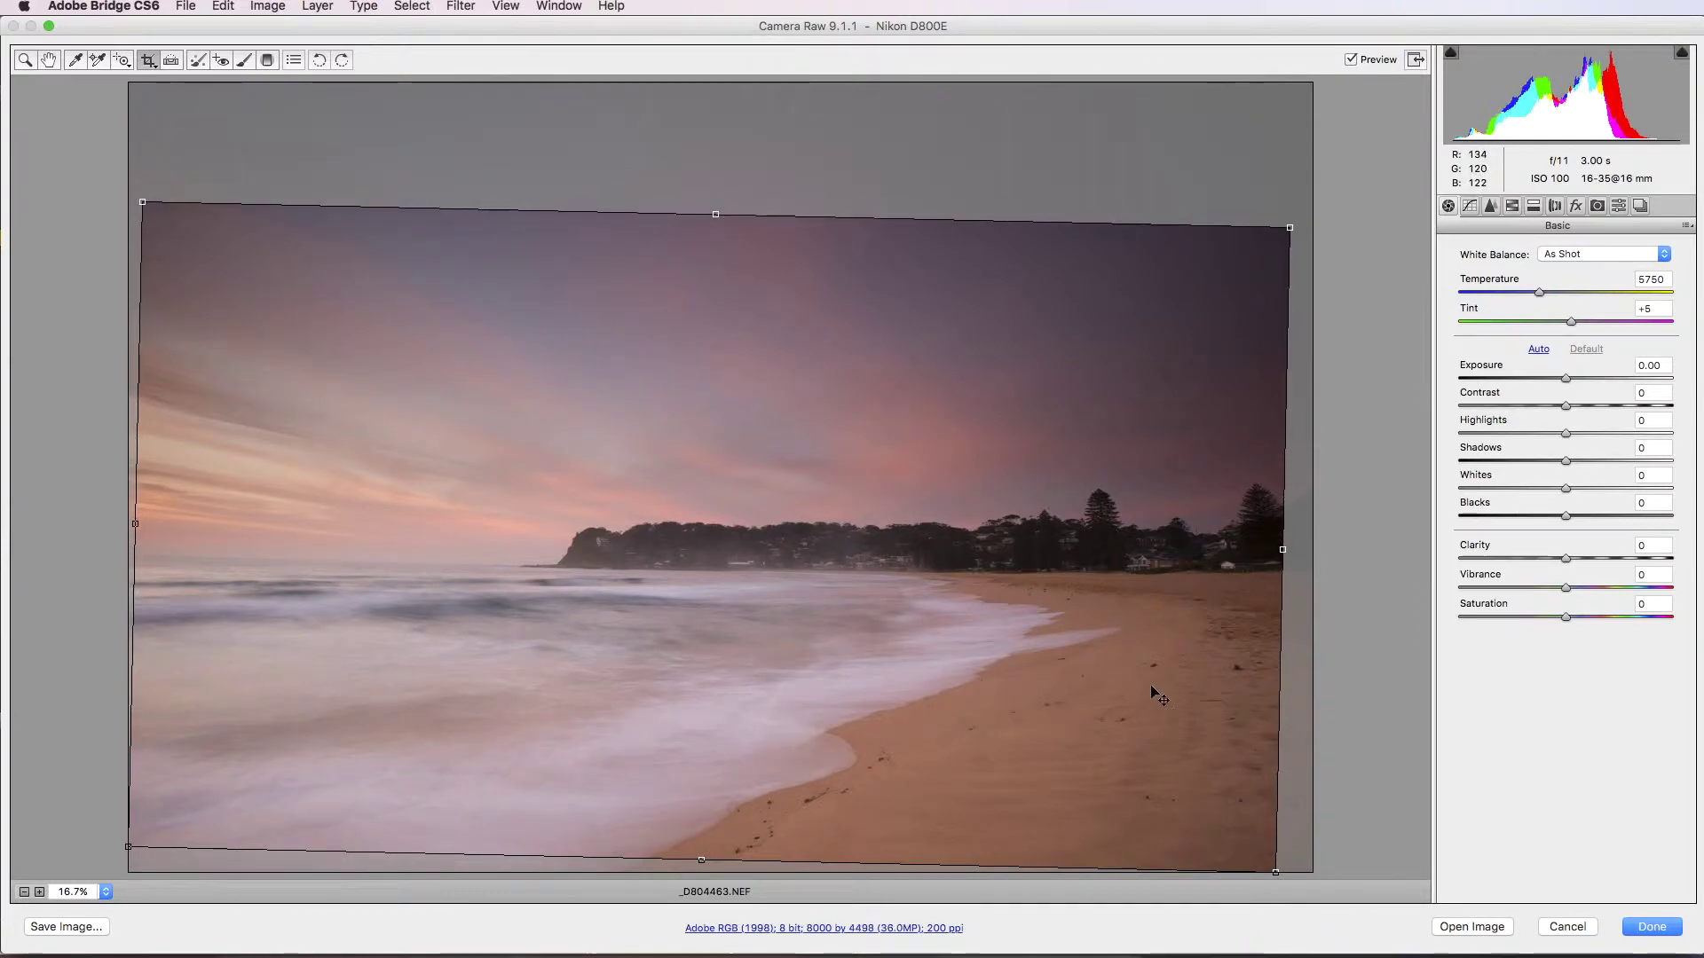
pyautogui.moveTo(1282, 549); pyautogui.dragTo(1160, 546)
pyautogui.moveTo(1153, 868); pyautogui.dragTo(1212, 545)
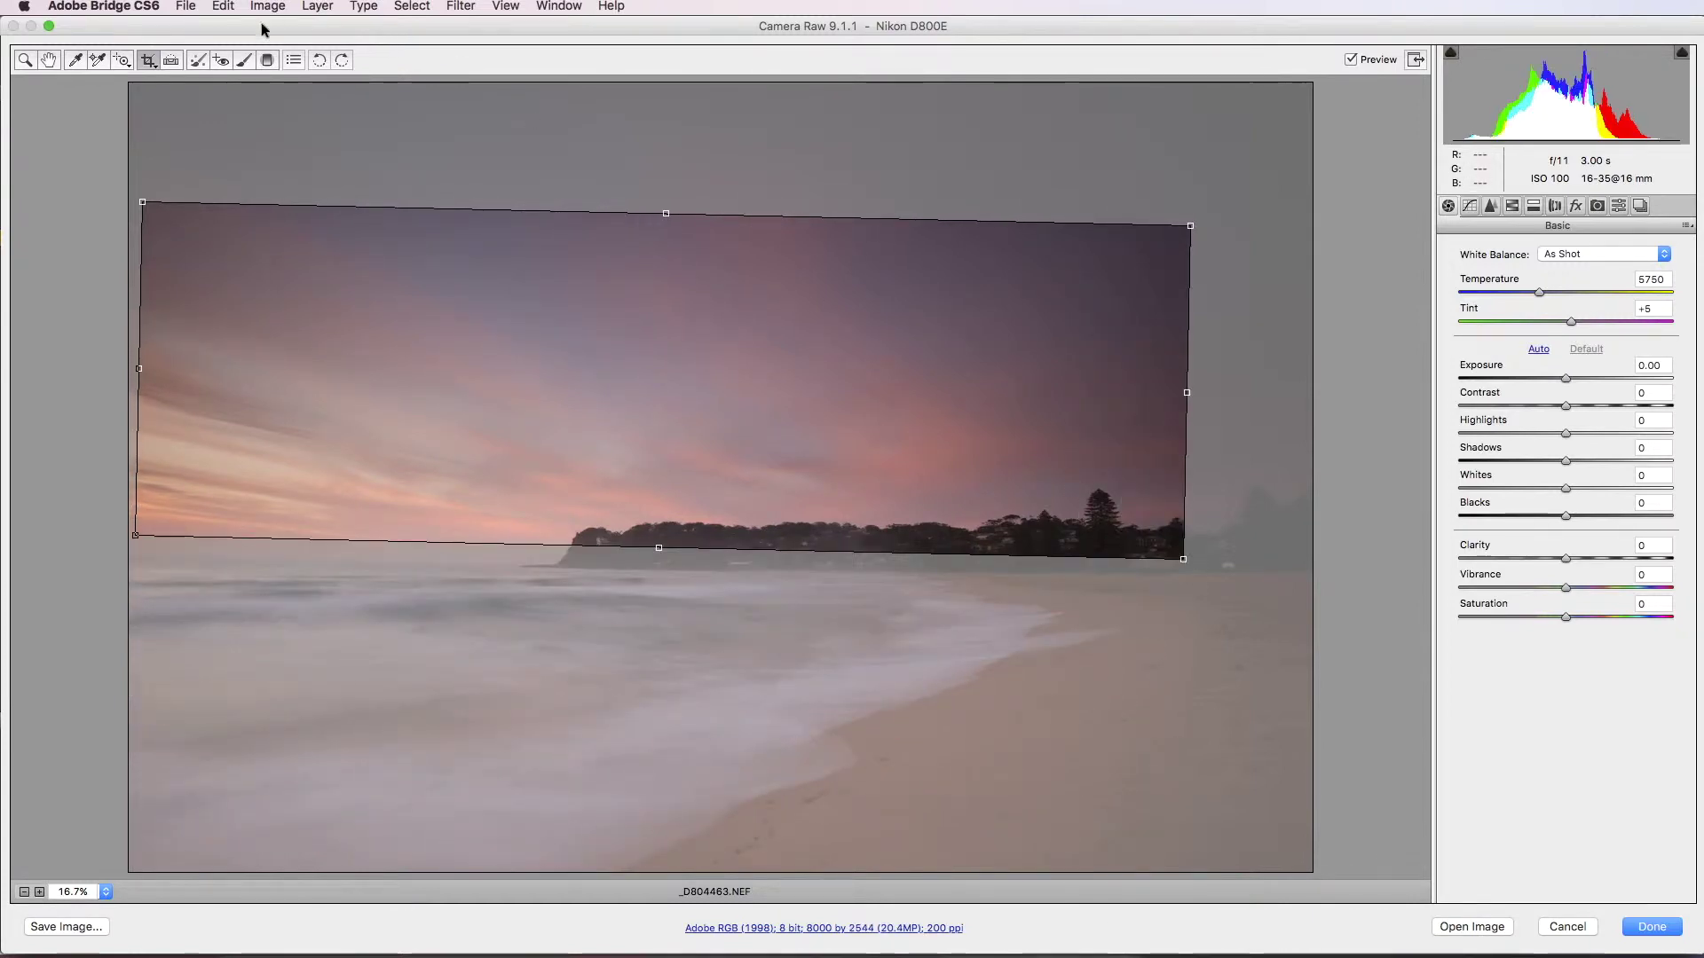
pyautogui.press('Escape')
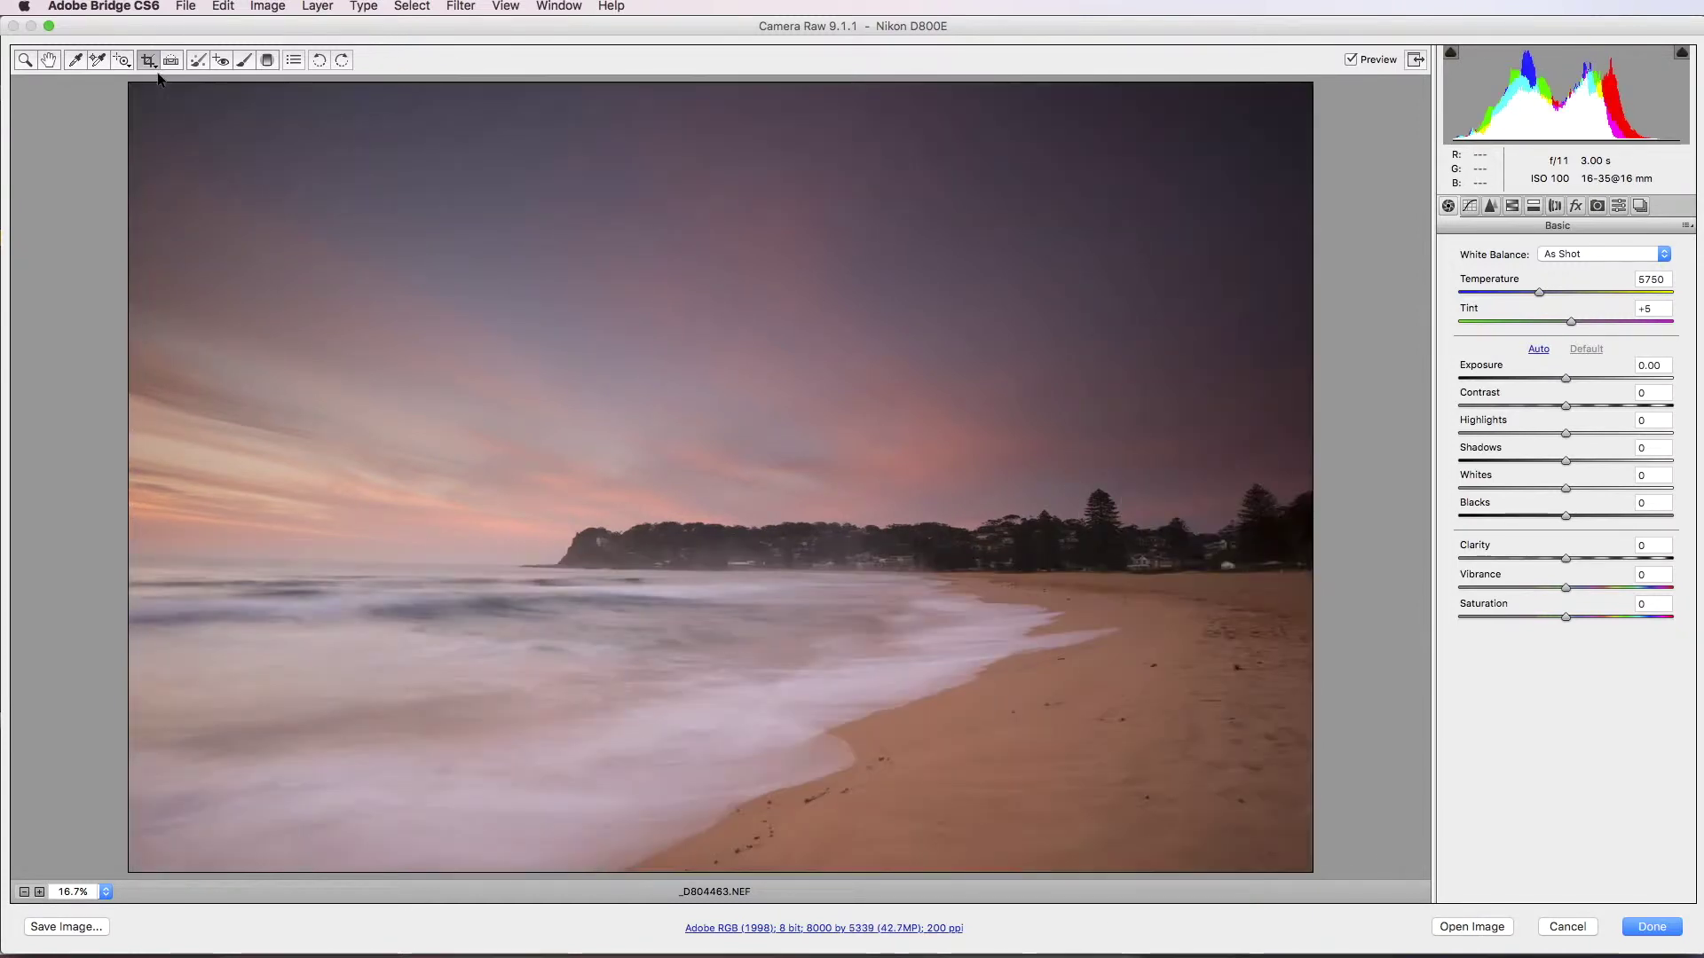
# Draw a straighten line from the horizon's left end to the headland and apply it
pyautogui.click(149, 61)
pyautogui.click(155, 62)
pyautogui.click(170, 60)
pyautogui.click(131, 548)
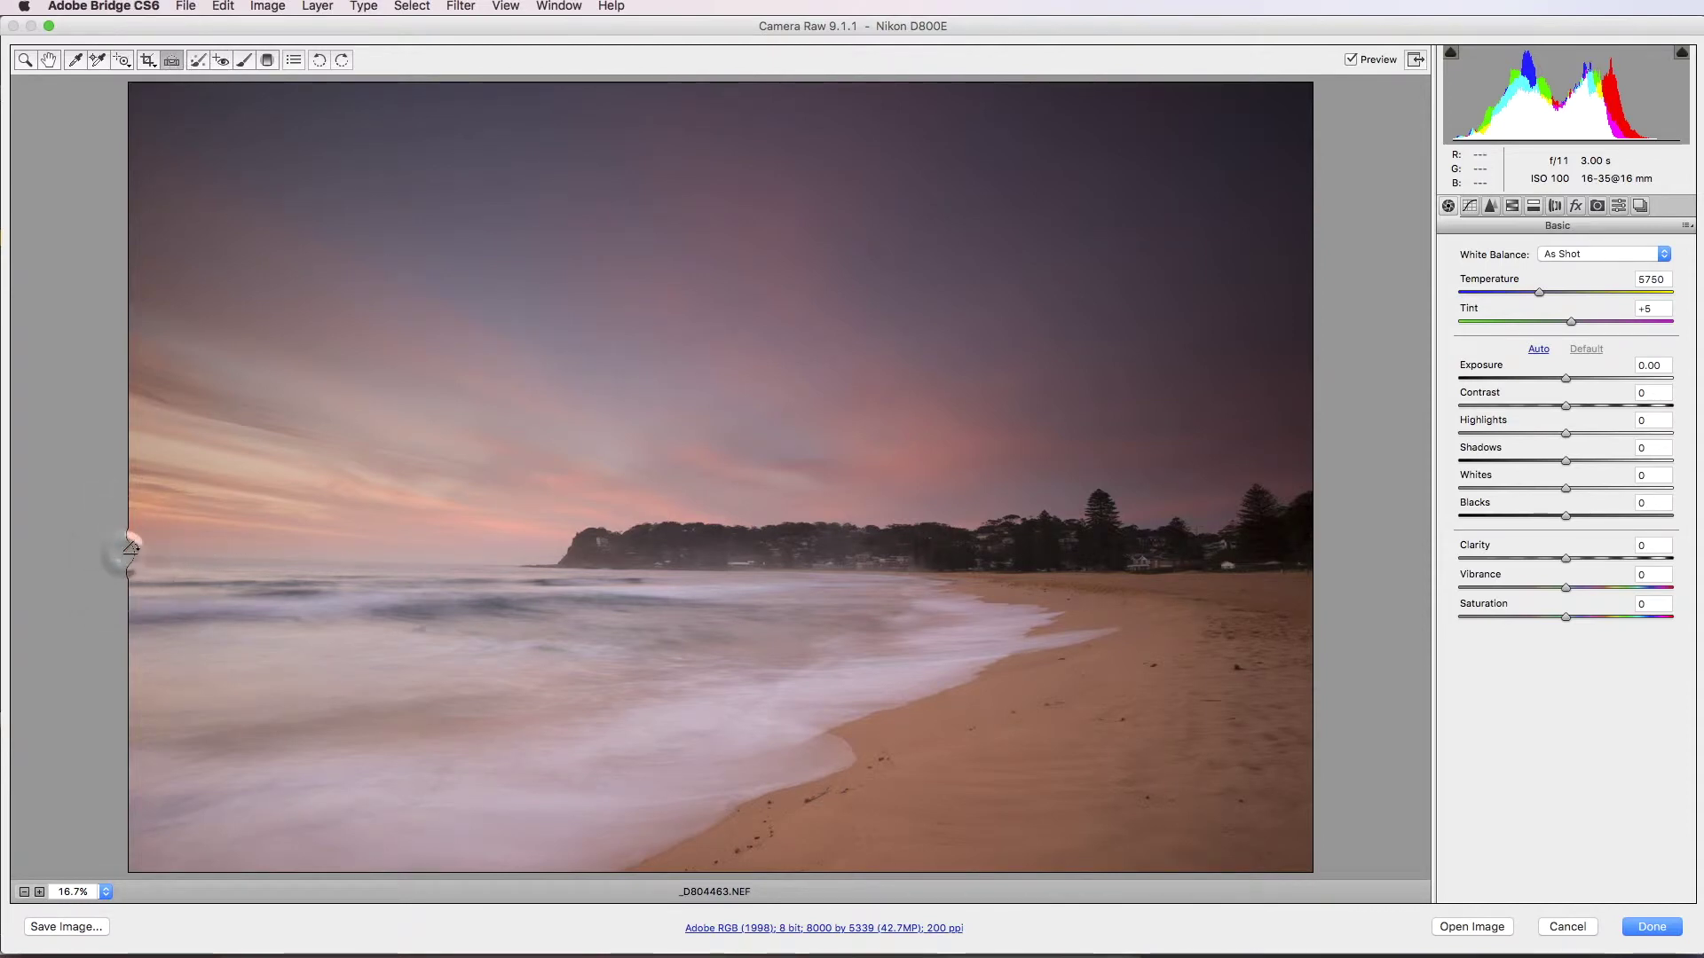
pyautogui.moveTo(132, 547); pyautogui.dragTo(612, 564)
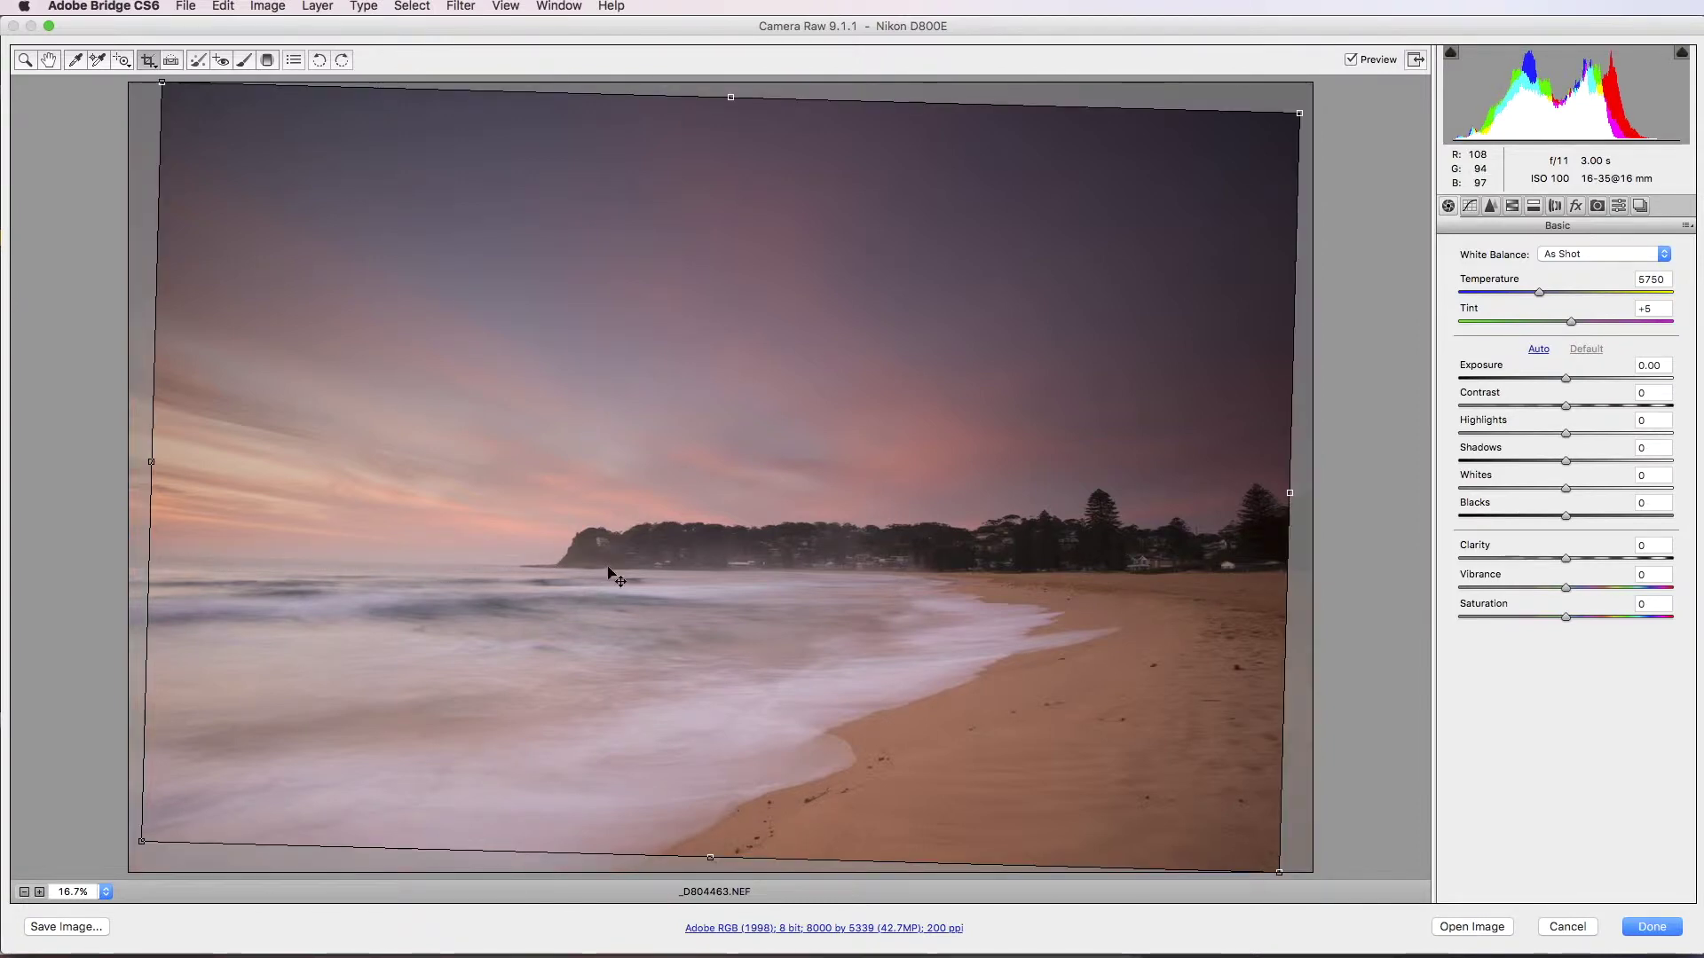
pyautogui.press('z')
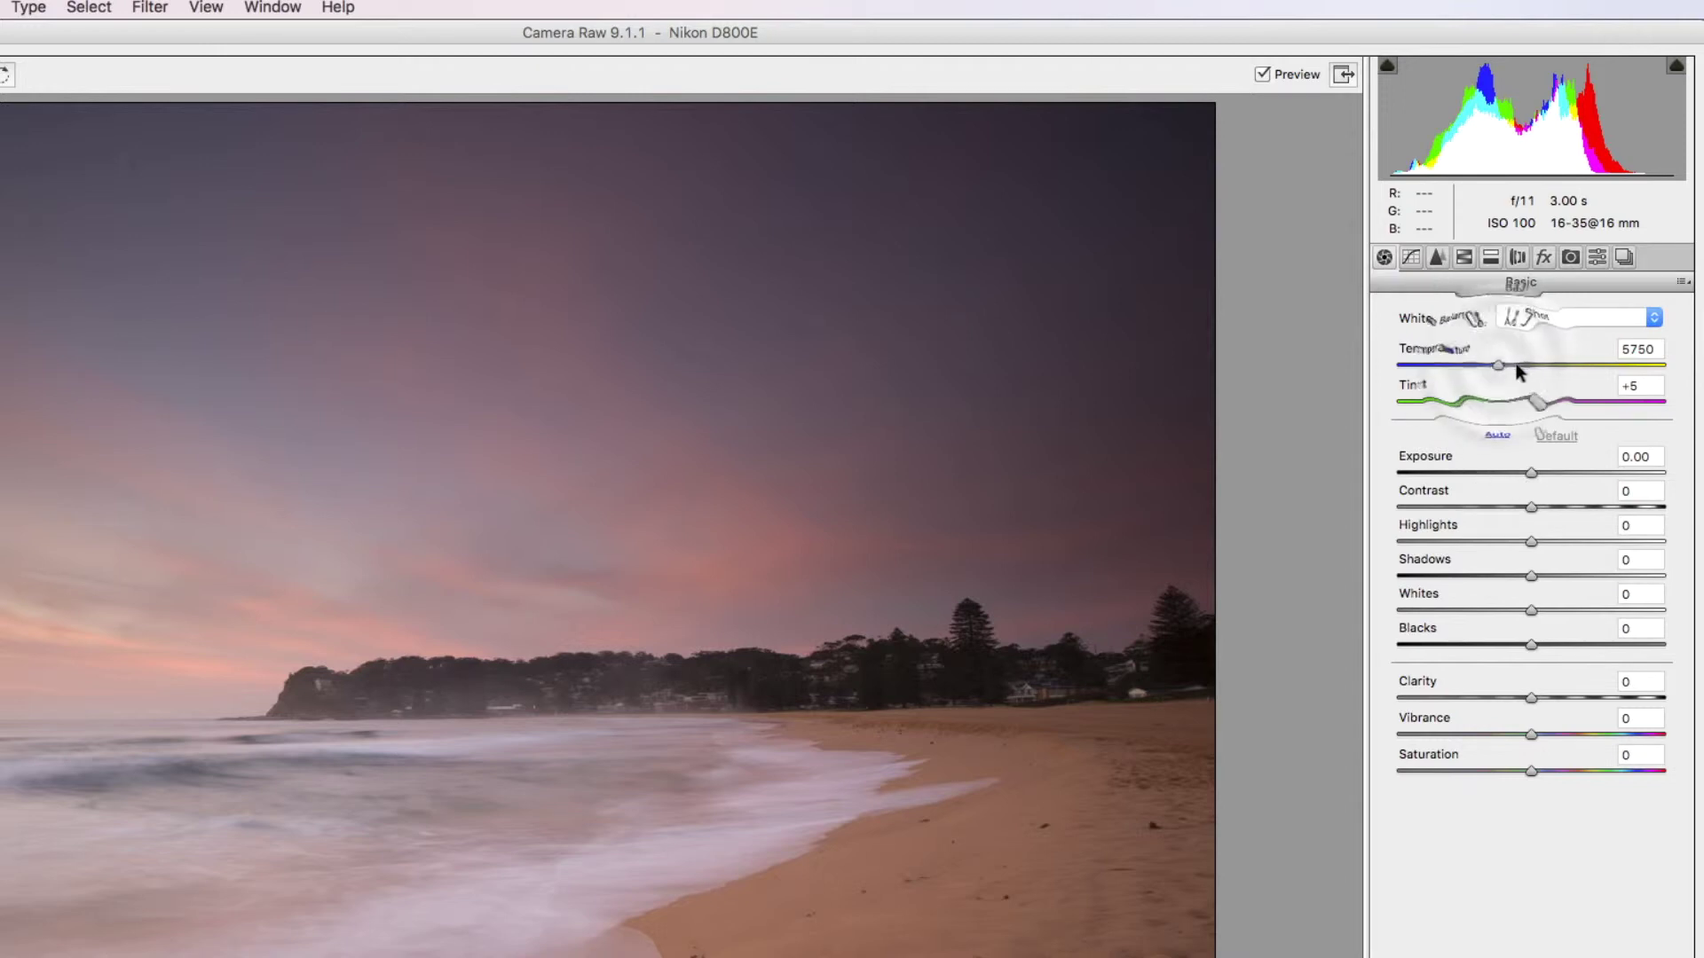
# Set the white balance Temperature to 6100 for a slightly warmer beach photo
pyautogui.moveTo(1500, 371)
pyautogui.mouseDown()
pyautogui.moveTo(1628, 380)
pyautogui.moveTo(1397, 366)
pyautogui.moveTo(1509, 377)
pyautogui.mouseUp()
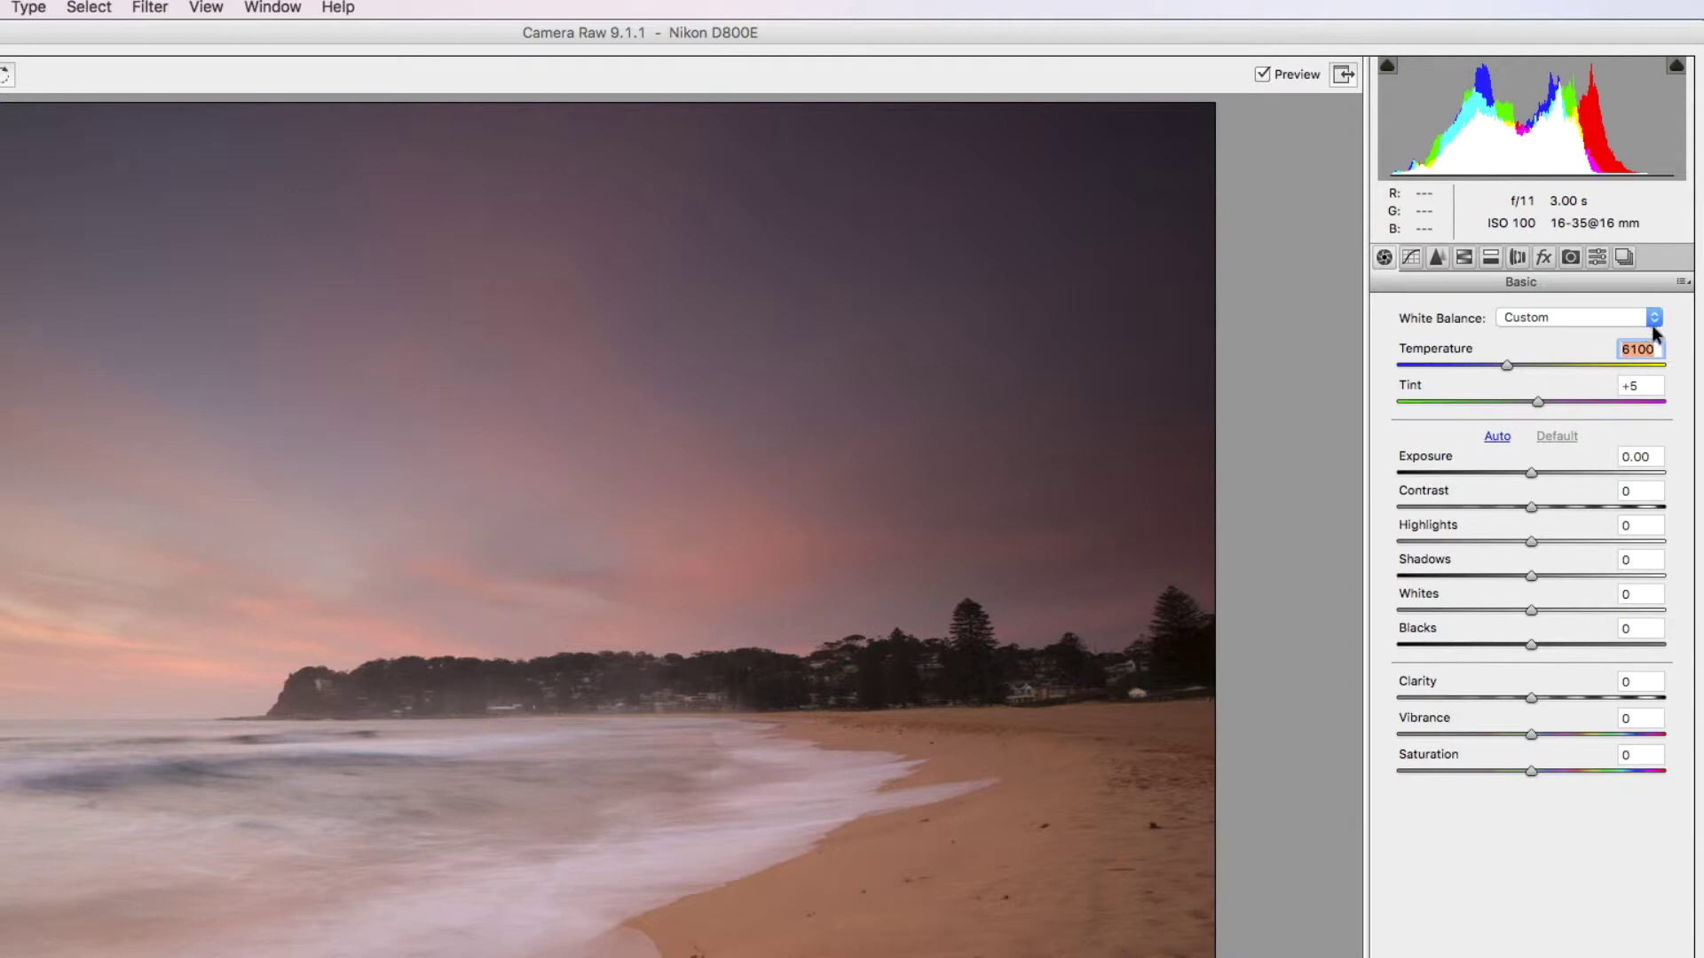
pyautogui.moveTo(1507, 366); pyautogui.dragTo(1502, 367)
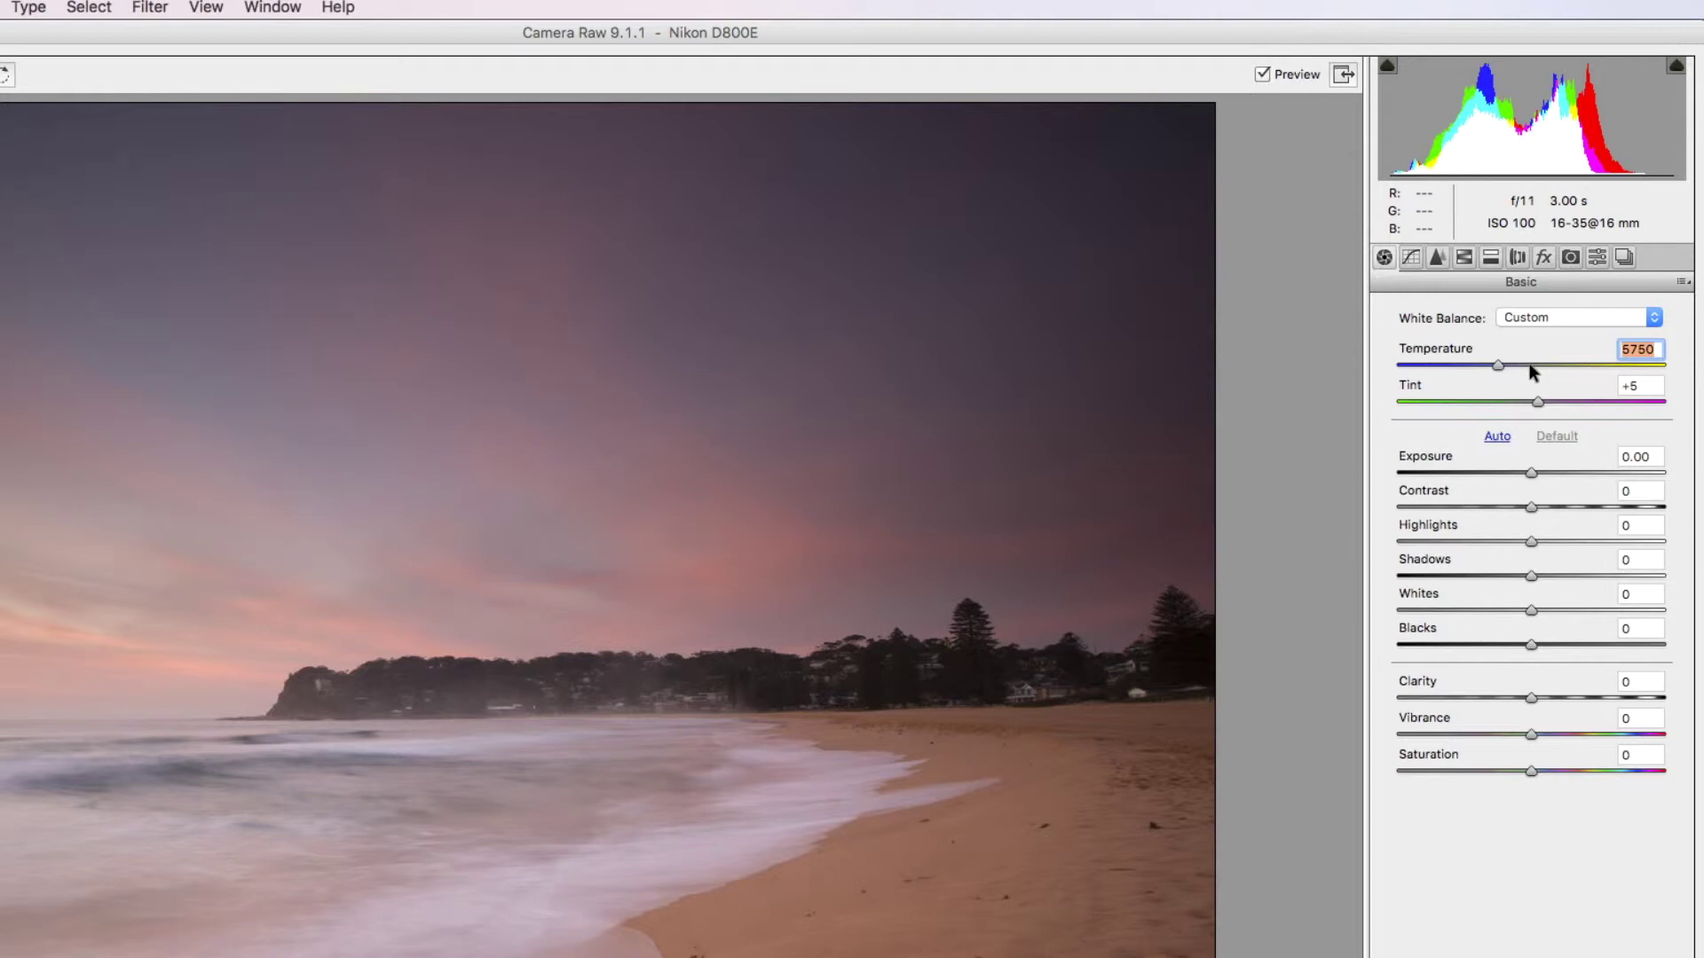
pyautogui.moveTo(1498, 366); pyautogui.dragTo(1506, 366)
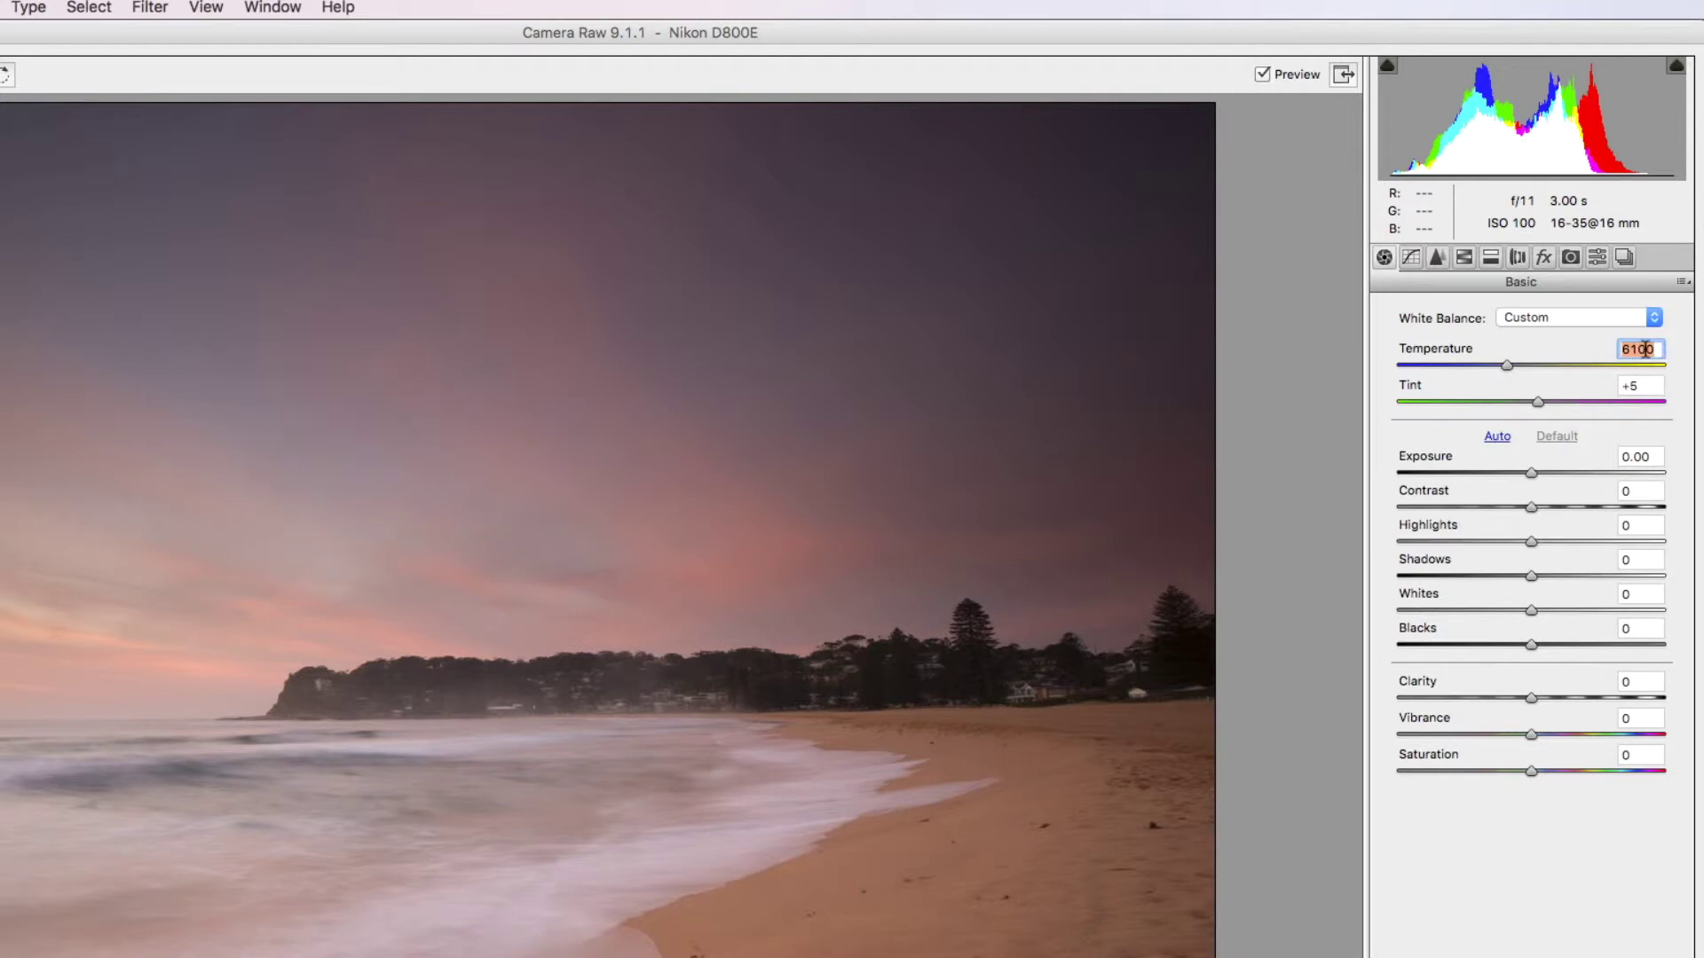
pyautogui.press('Up')
pyautogui.press('Down')
pyautogui.press('Down')
pyautogui.press('Up')
pyautogui.click(1608, 410)
pyautogui.click(1535, 475)
# Set Exposure +0.65, Contrast +6, Shadows +22 and Whites -3 in the Basic panel
pyautogui.moveTo(1534, 477)
pyautogui.mouseDown()
pyautogui.moveTo(1606, 476)
pyautogui.moveTo(1549, 479)
pyautogui.mouseUp()
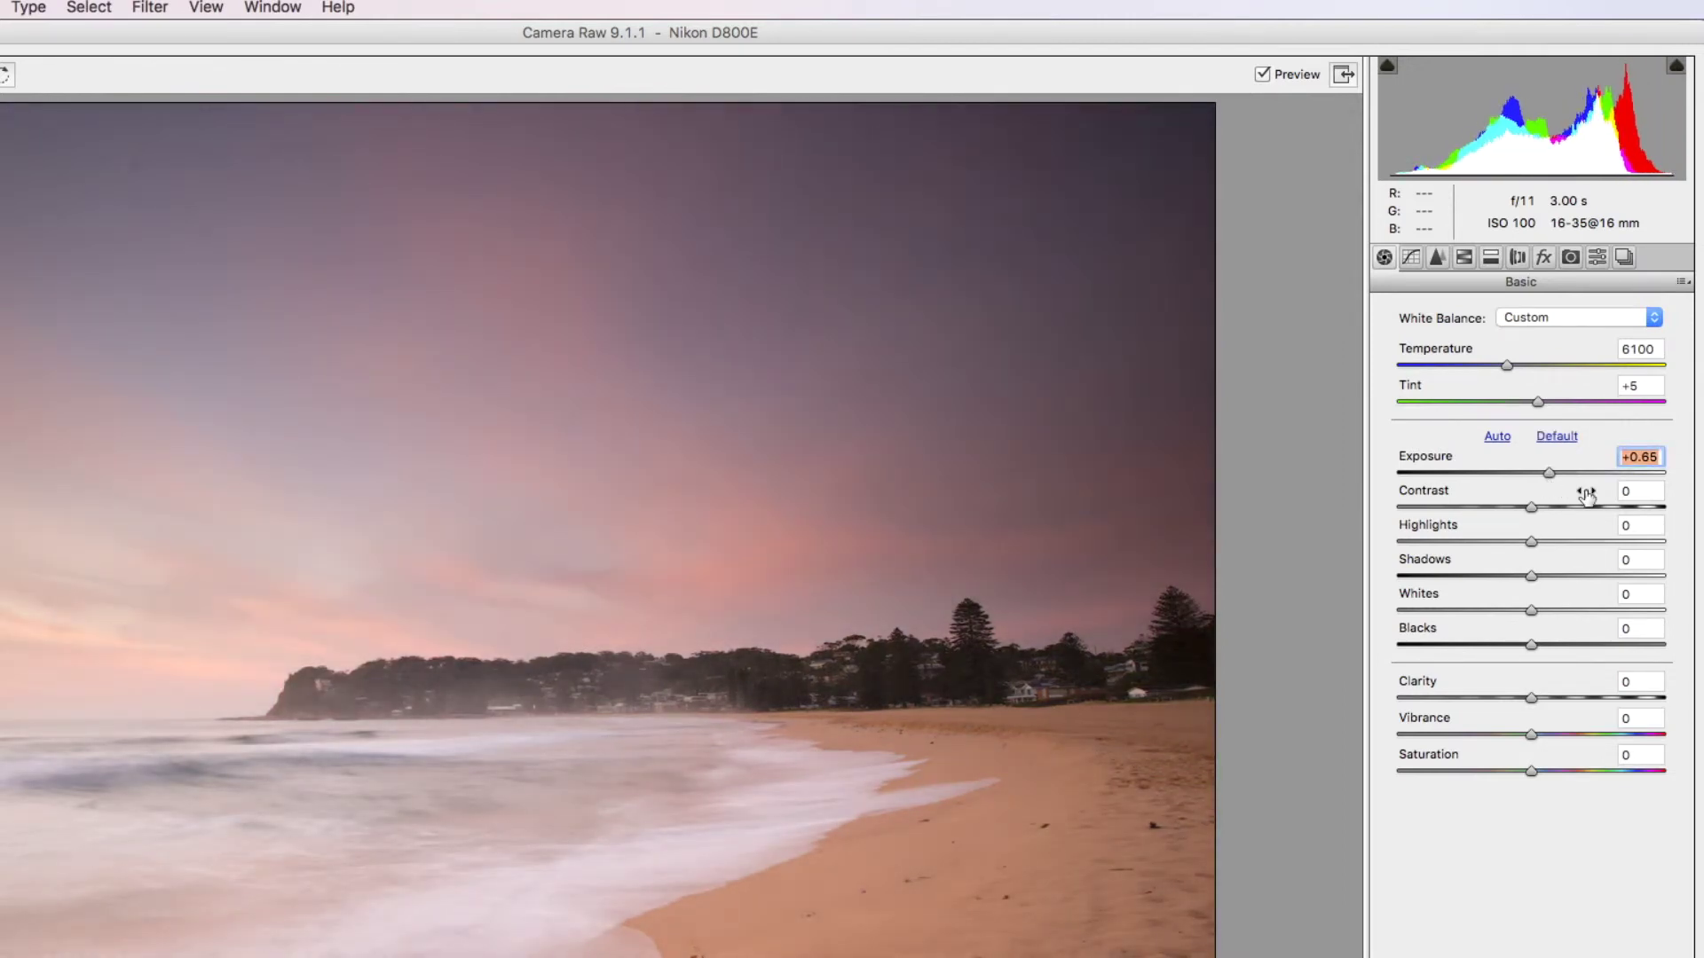
pyautogui.click(1530, 509)
pyautogui.moveTo(1530, 513); pyautogui.dragTo(1544, 548)
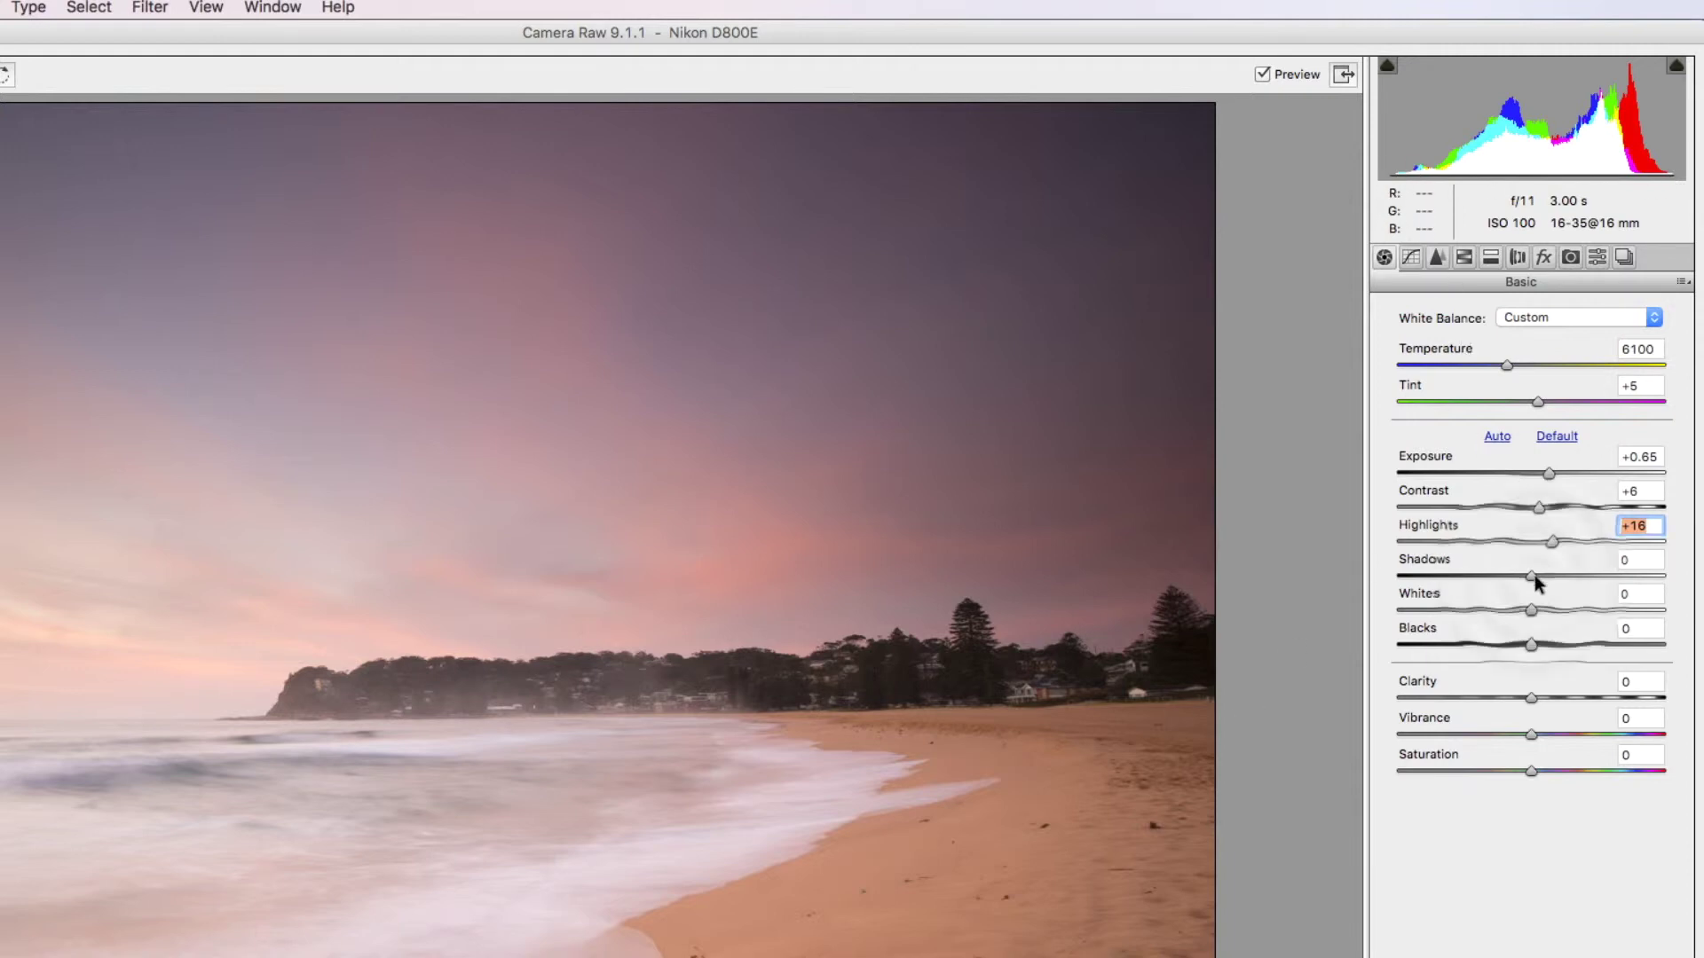
pyautogui.moveTo(1535, 576)
pyautogui.mouseDown()
pyautogui.moveTo(1580, 575)
pyautogui.moveTo(1557, 574)
pyautogui.mouseUp()
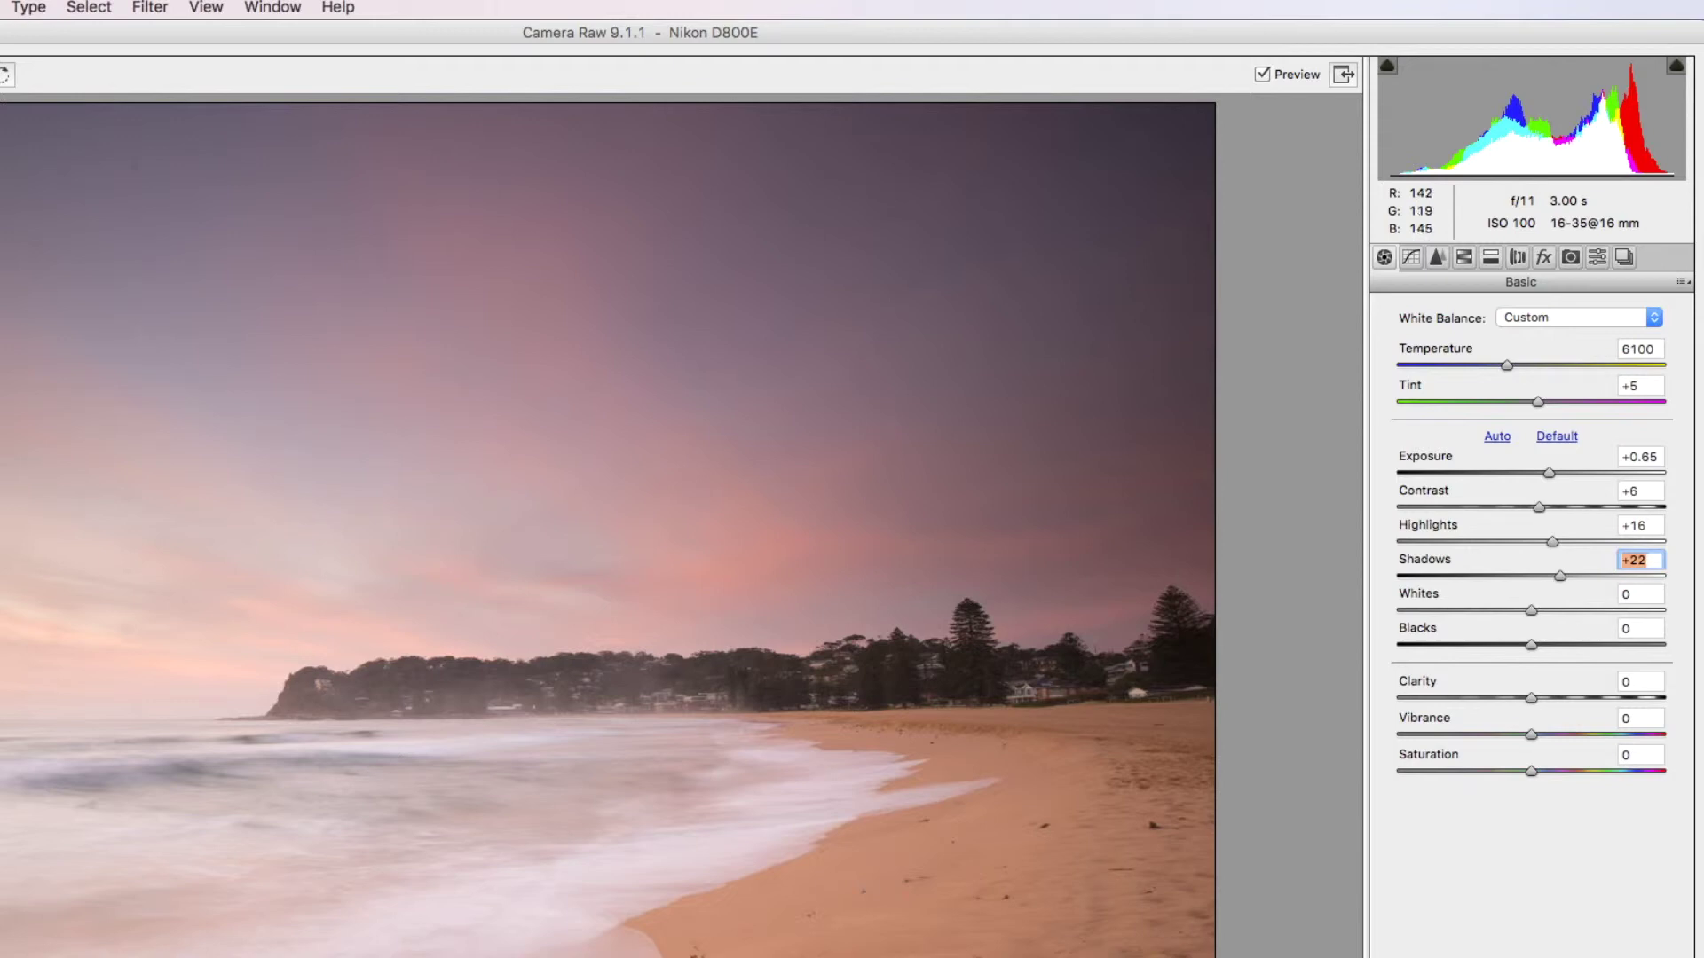
pyautogui.click(1542, 623)
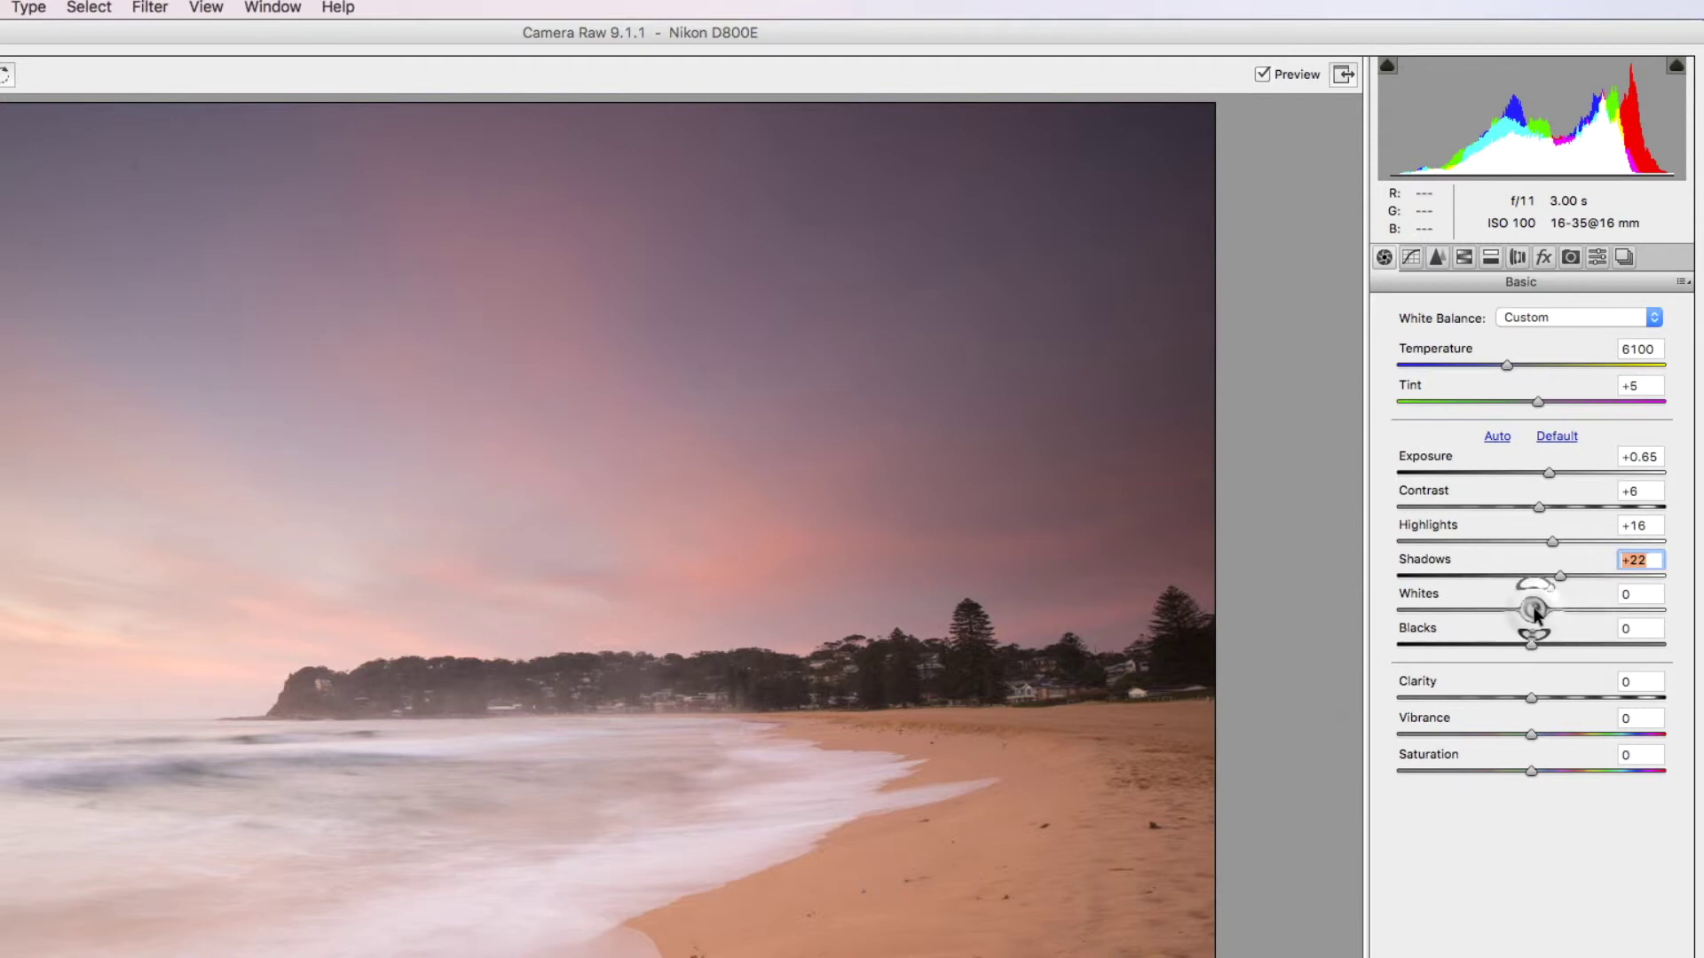
pyautogui.moveTo(1584, 611); pyautogui.dragTo(1528, 651)
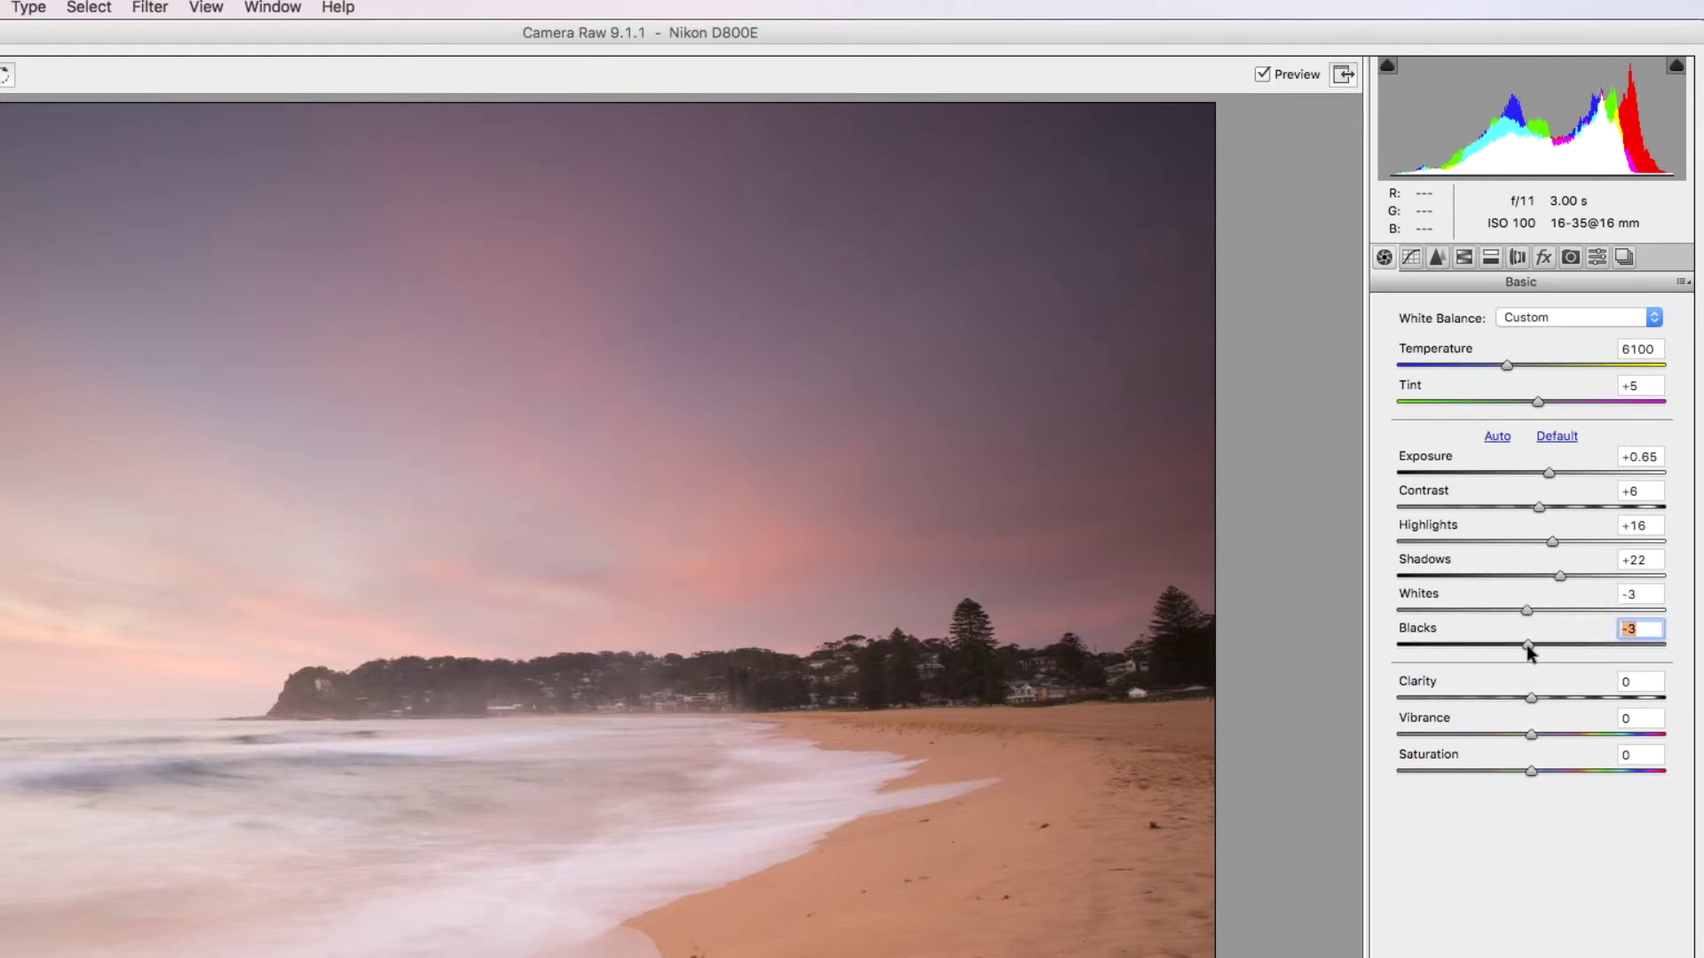
pyautogui.click(1542, 697)
# Compare Clarity across its full range, then settle it at +13
pyautogui.moveTo(1551, 701); pyautogui.dragTo(1552, 701)
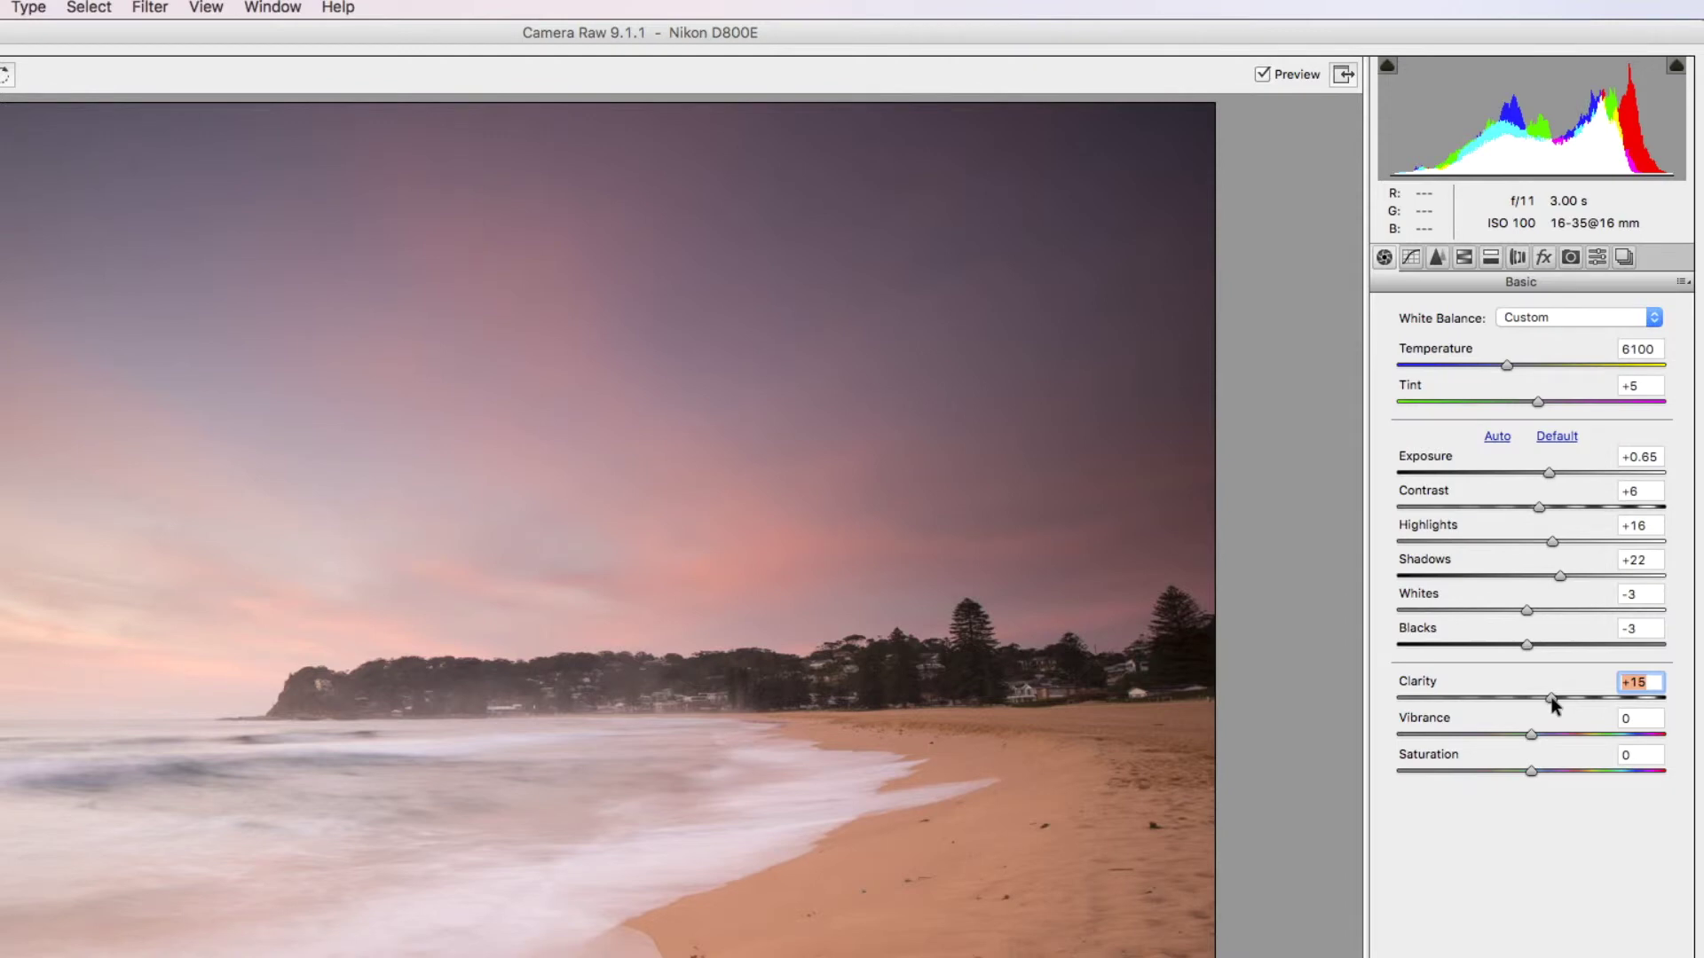
pyautogui.moveTo(1551, 699); pyautogui.dragTo(1664, 700)
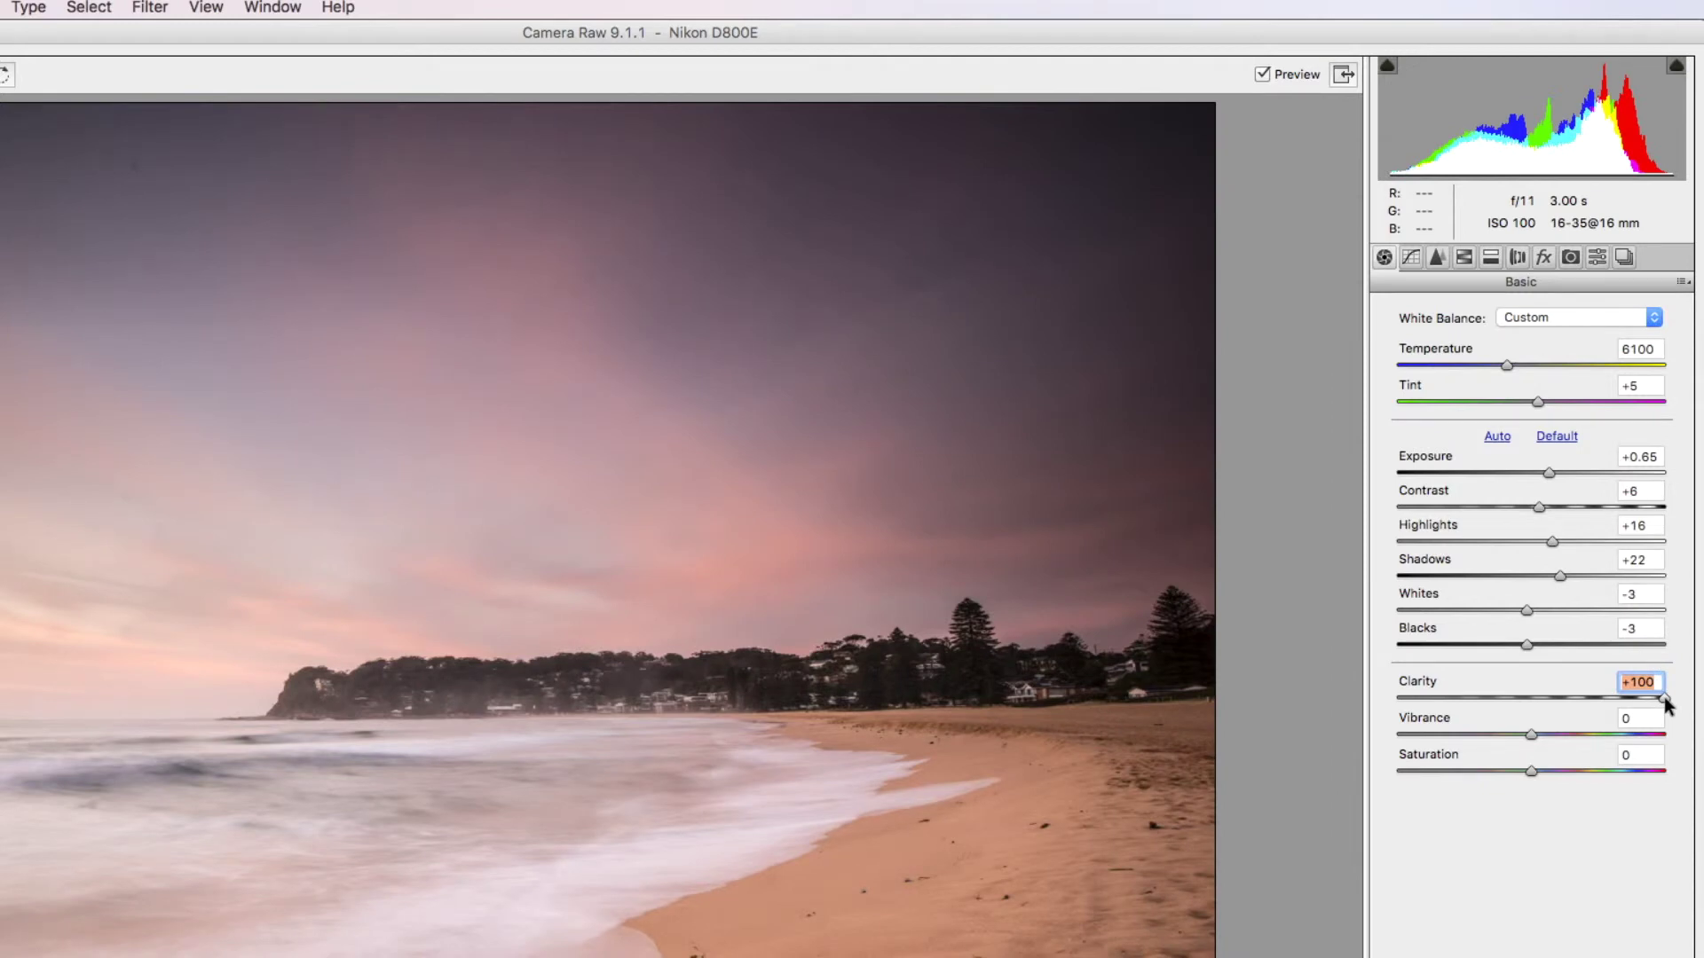
pyautogui.moveTo(1665, 700); pyautogui.dragTo(1380, 701)
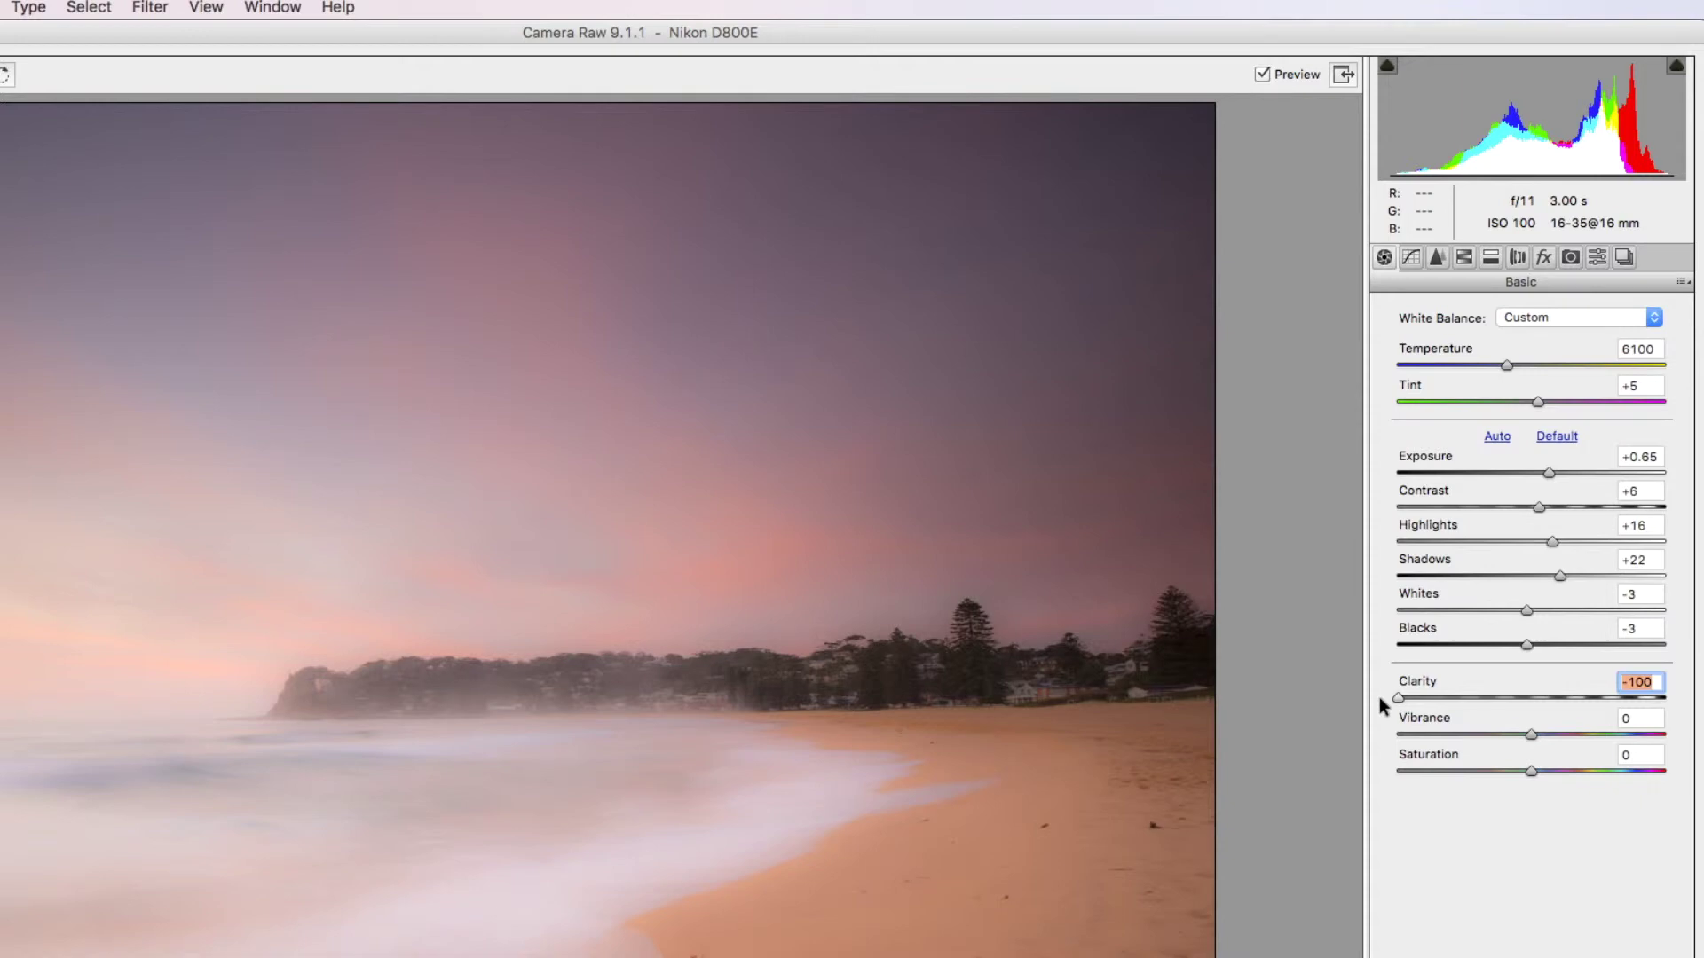
pyautogui.moveTo(1397, 700); pyautogui.dragTo(1548, 703)
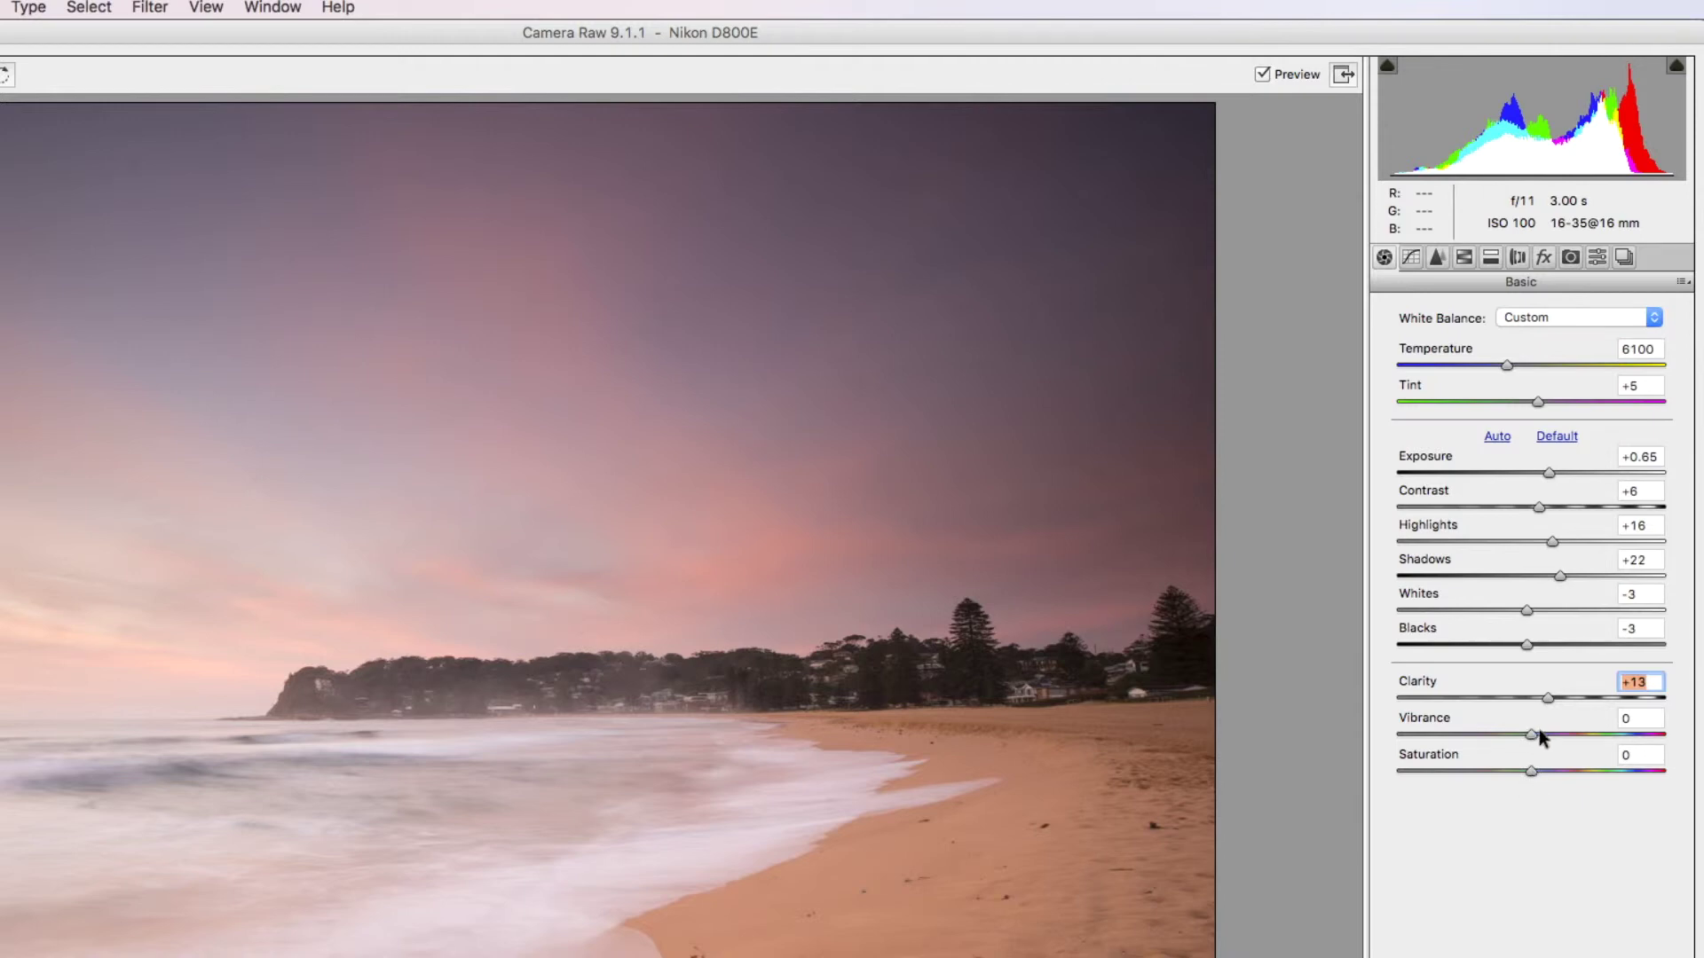
# Give Vibrance a slight boost and set Saturation to +1
pyautogui.click(1534, 735)
pyautogui.moveTo(1533, 735)
pyautogui.mouseDown()
pyautogui.moveTo(1485, 735)
pyautogui.moveTo(1552, 735)
pyautogui.mouseUp()
pyautogui.moveTo(1552, 734)
pyautogui.mouseDown()
pyautogui.moveTo(1556, 774)
pyautogui.moveTo(1530, 776)
pyautogui.moveTo(1536, 746)
pyautogui.mouseUp()
pyautogui.click(1544, 737)
pyautogui.click(1530, 776)
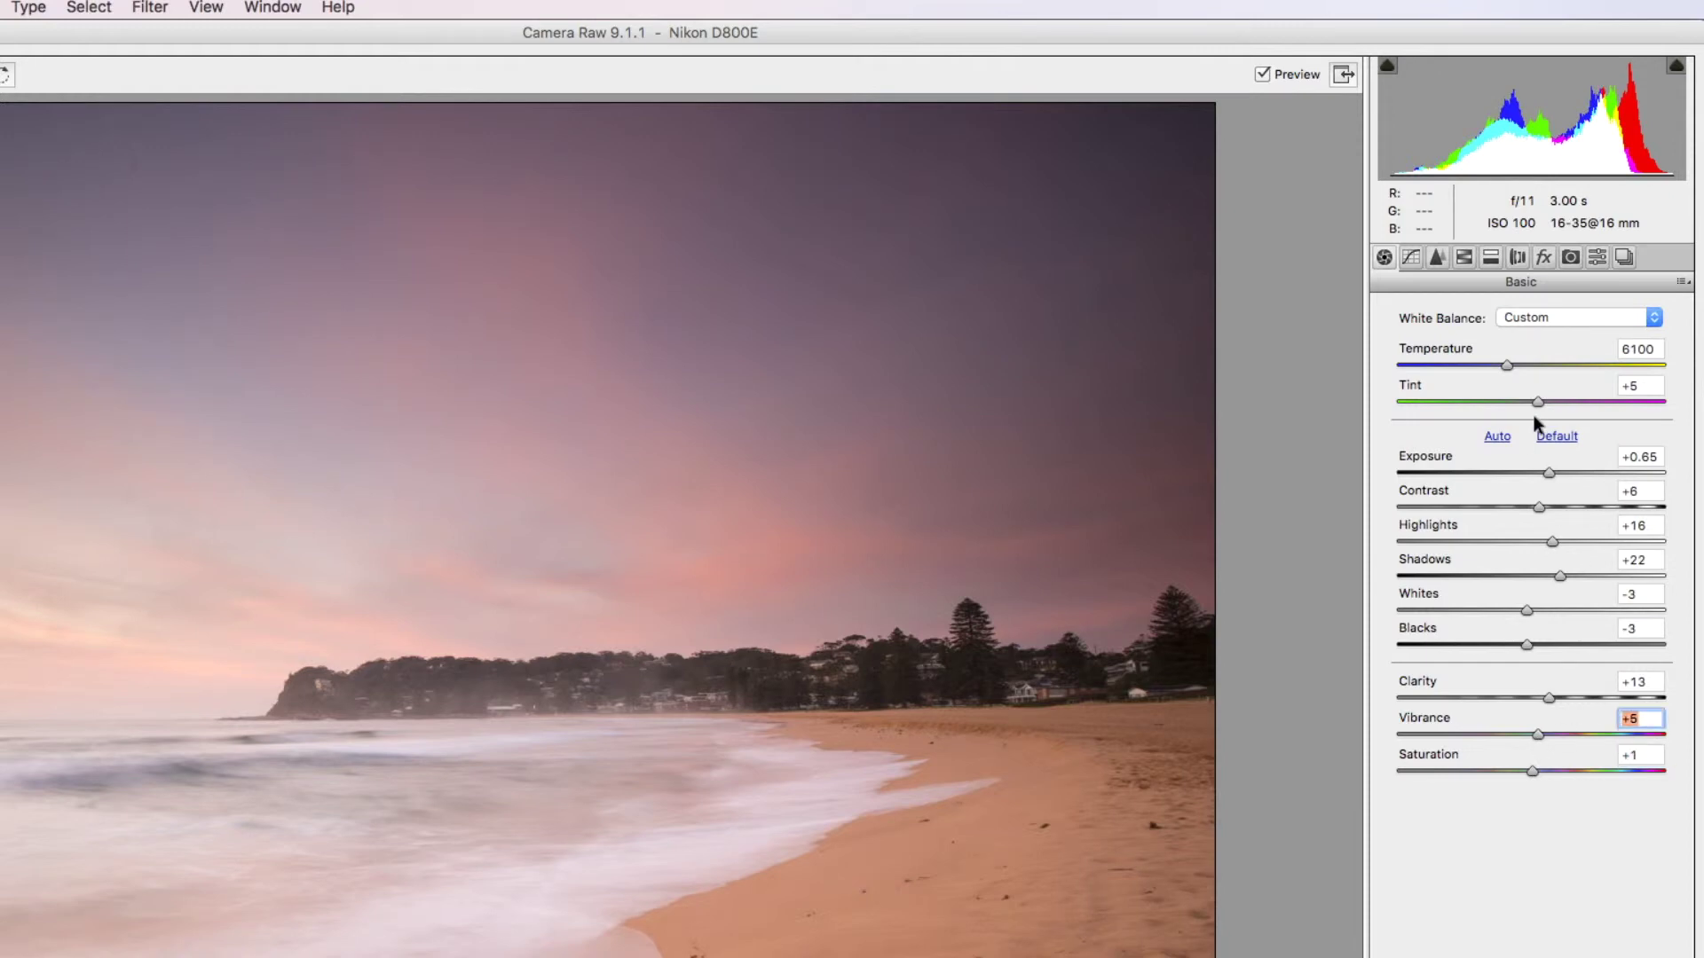
pyautogui.click(1415, 254)
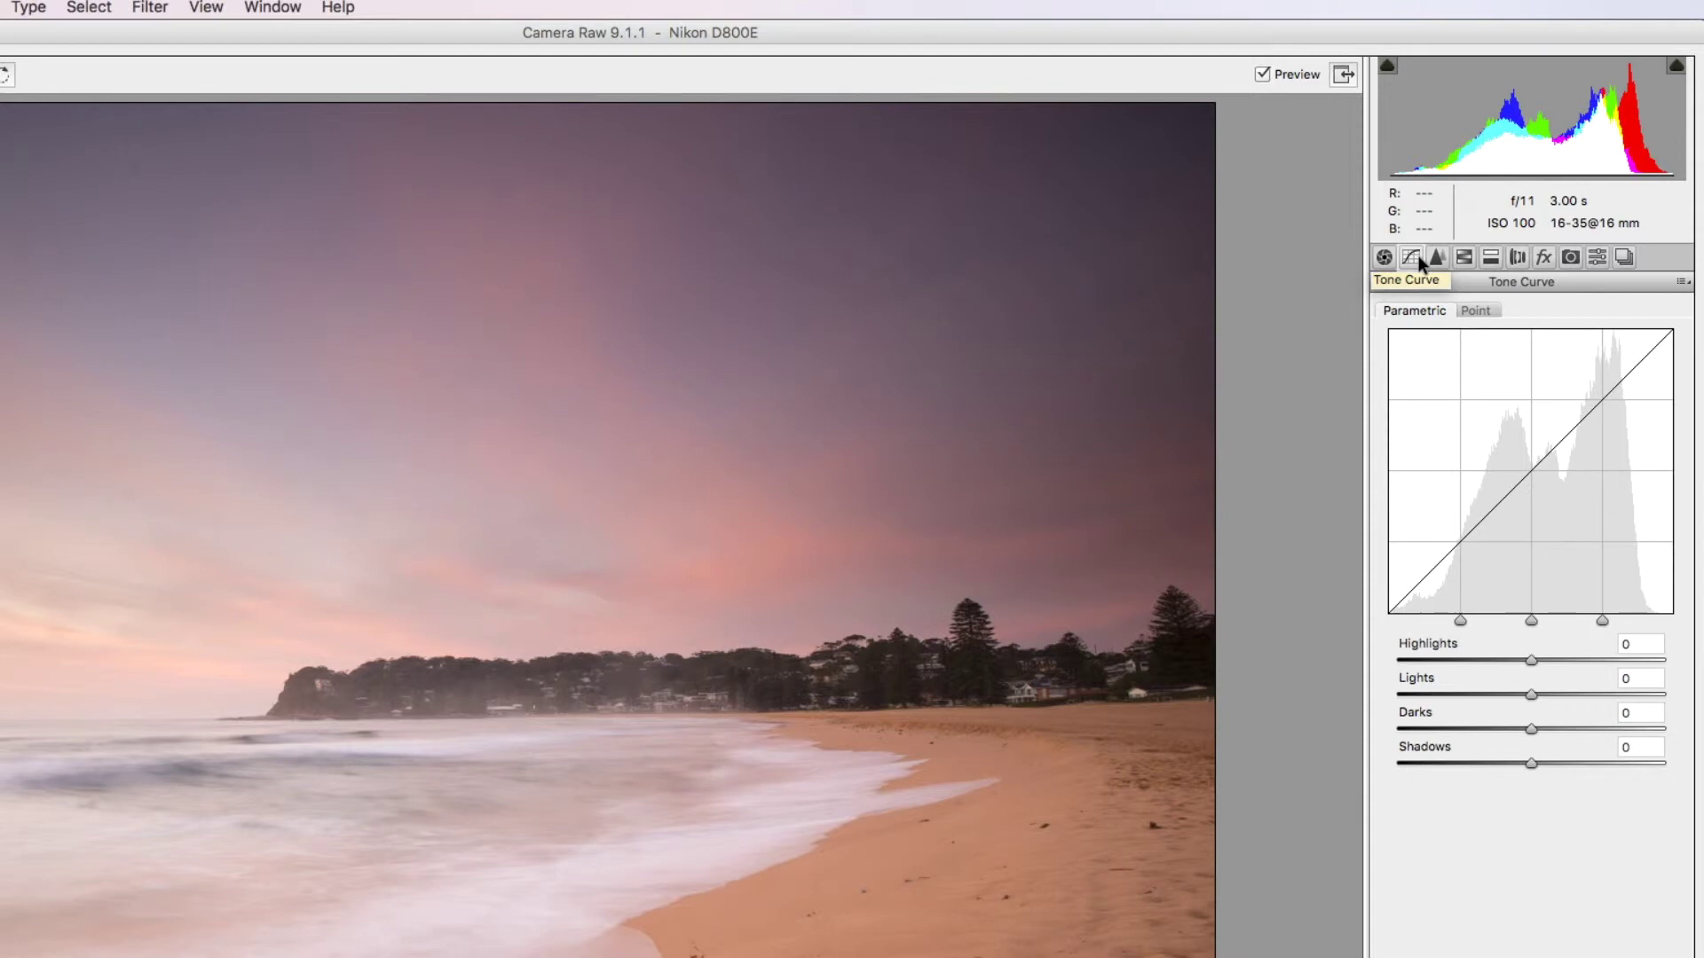
pyautogui.click(1438, 257)
# Set the Detail panel's sharpening Amount to 60
pyautogui.click(1496, 355)
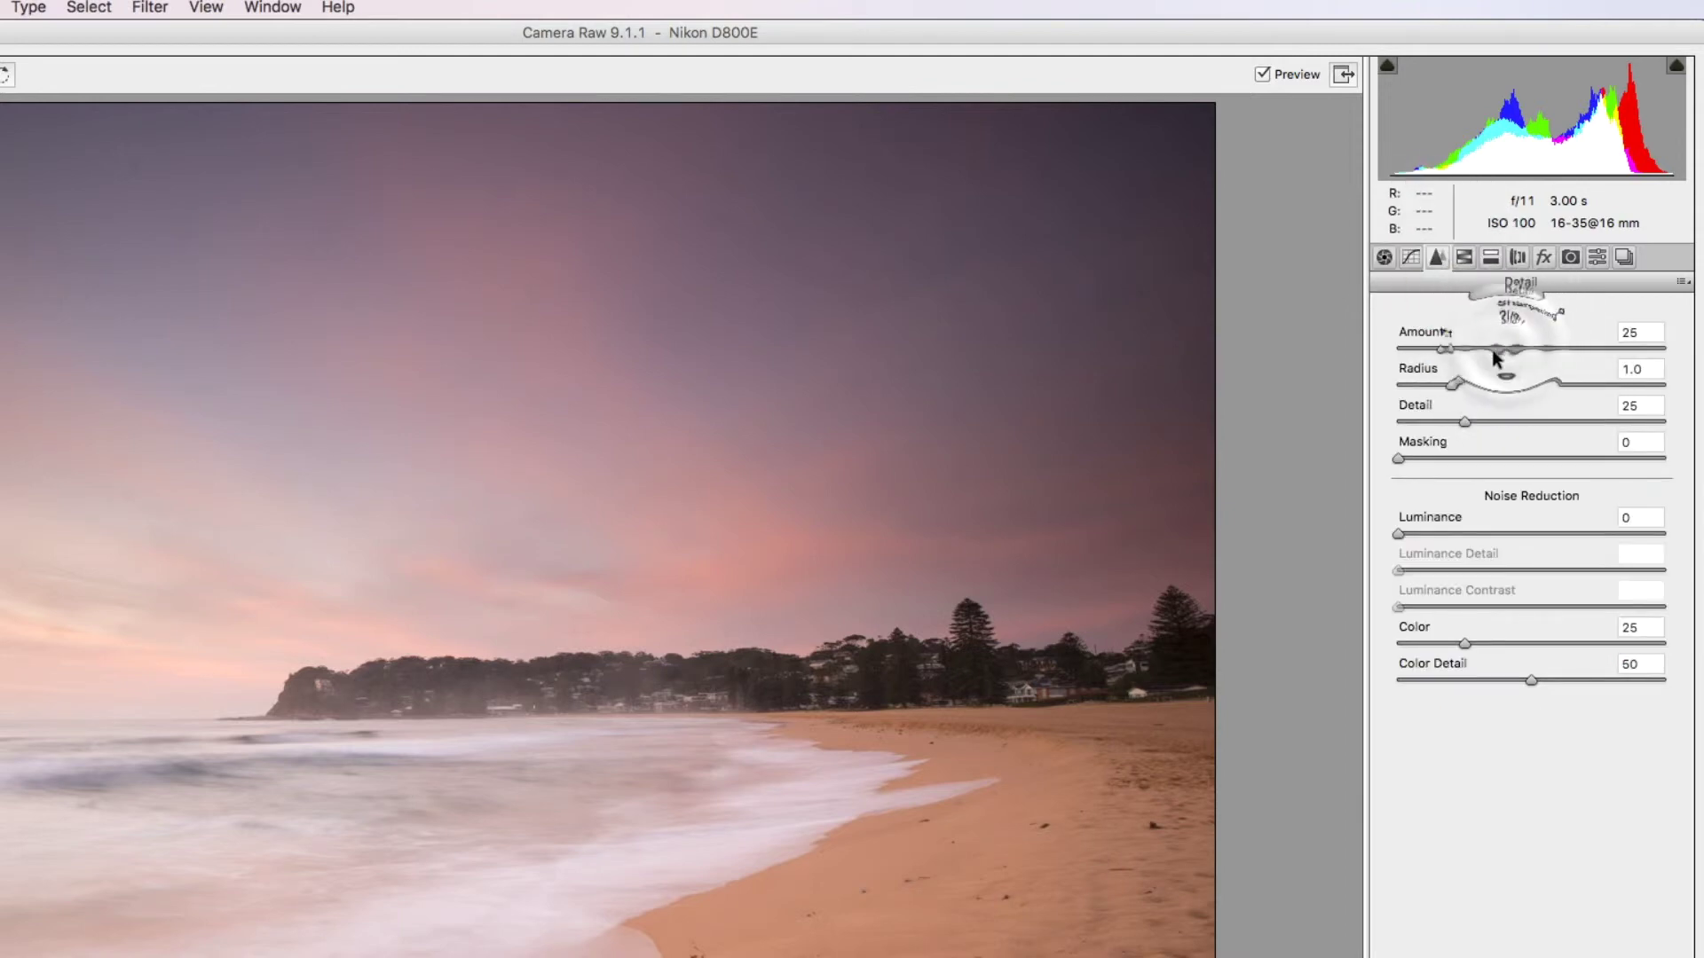
pyautogui.click(1506, 350)
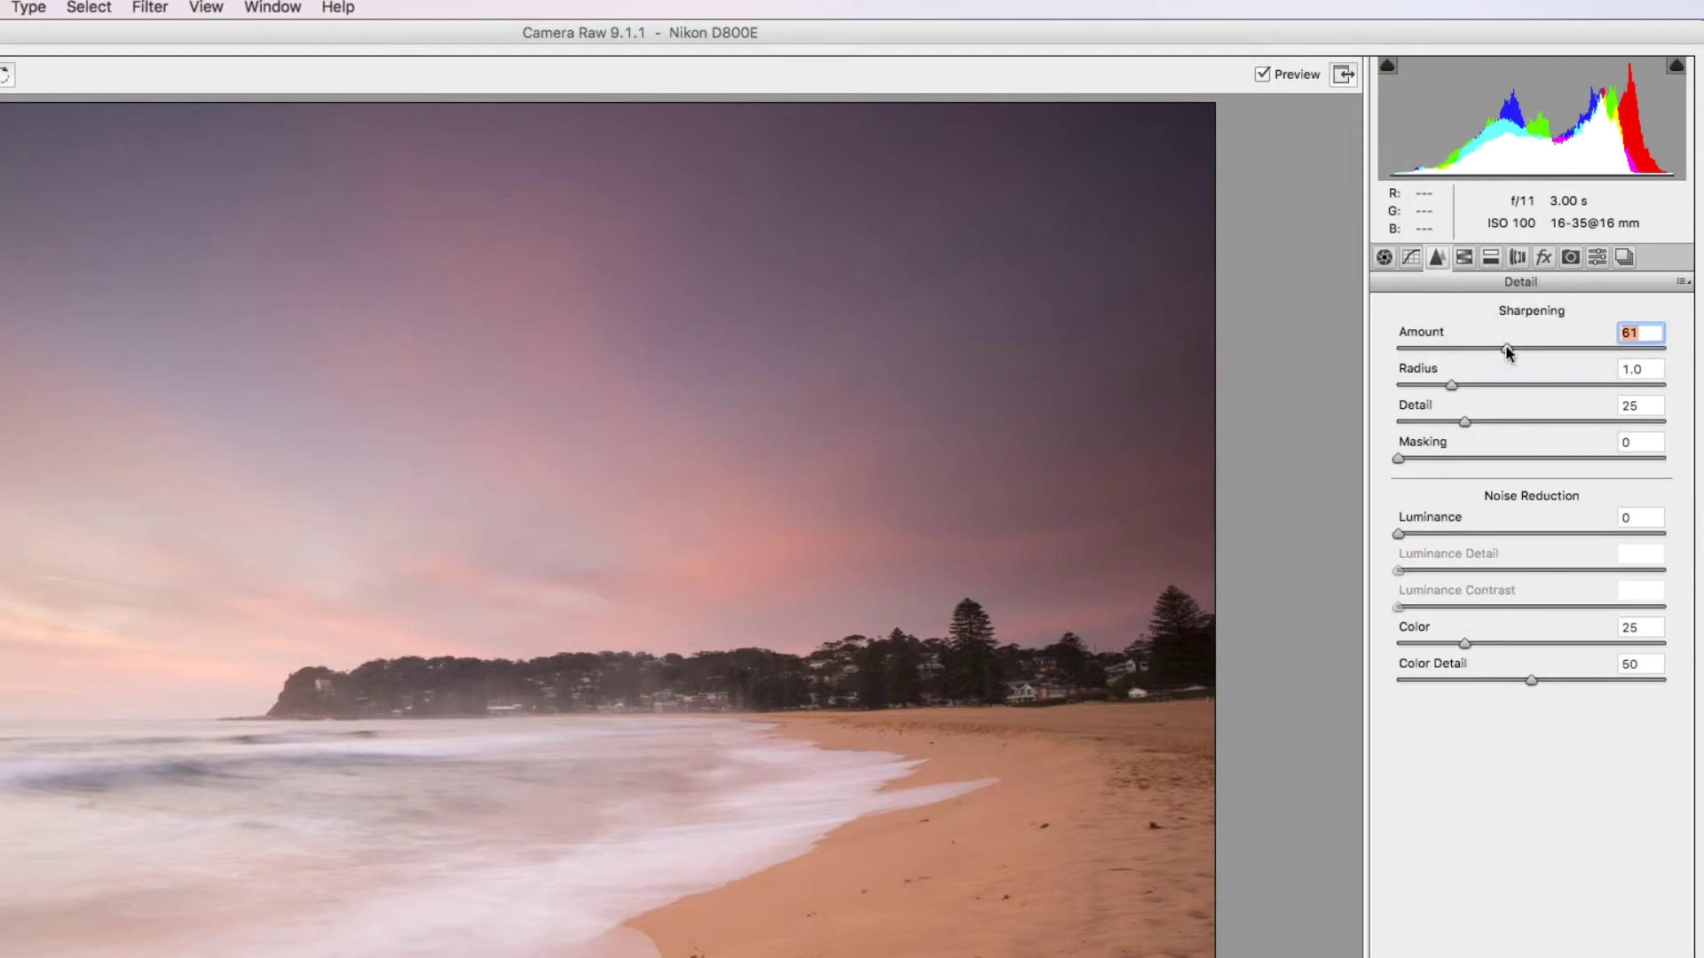
pyautogui.moveTo(1506, 349); pyautogui.dragTo(1504, 351)
pyautogui.click(1469, 258)
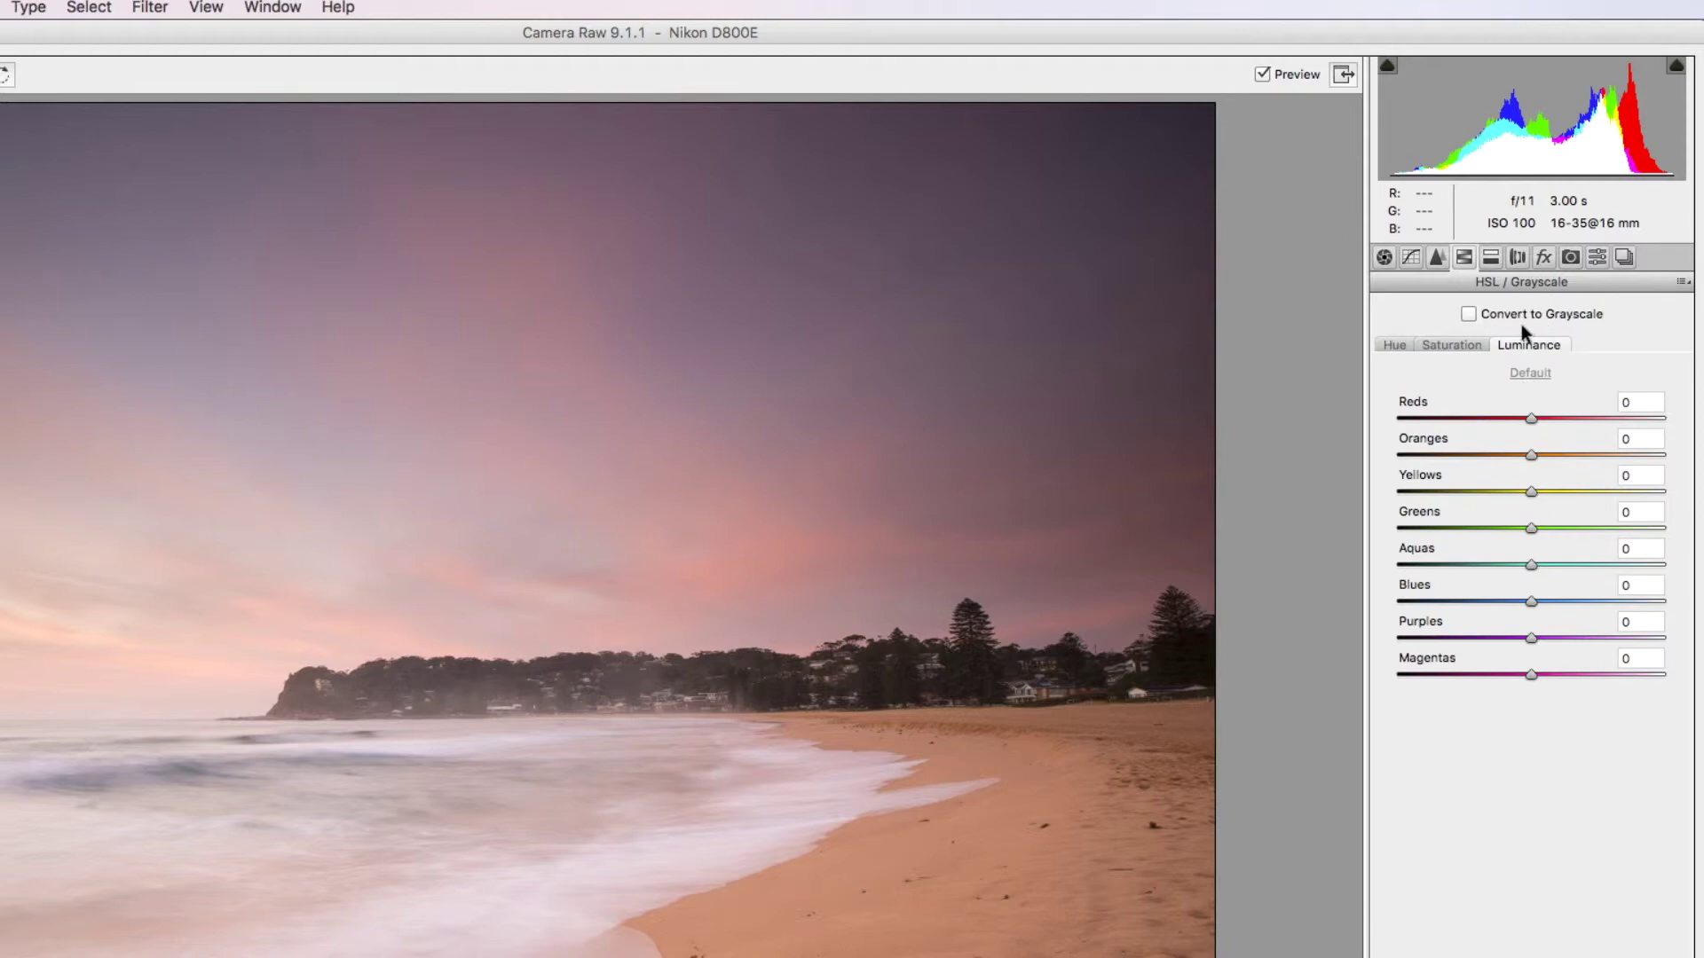
# In HSL Luminance, set Blues to -3 and Oranges to -2
pyautogui.click(1509, 343)
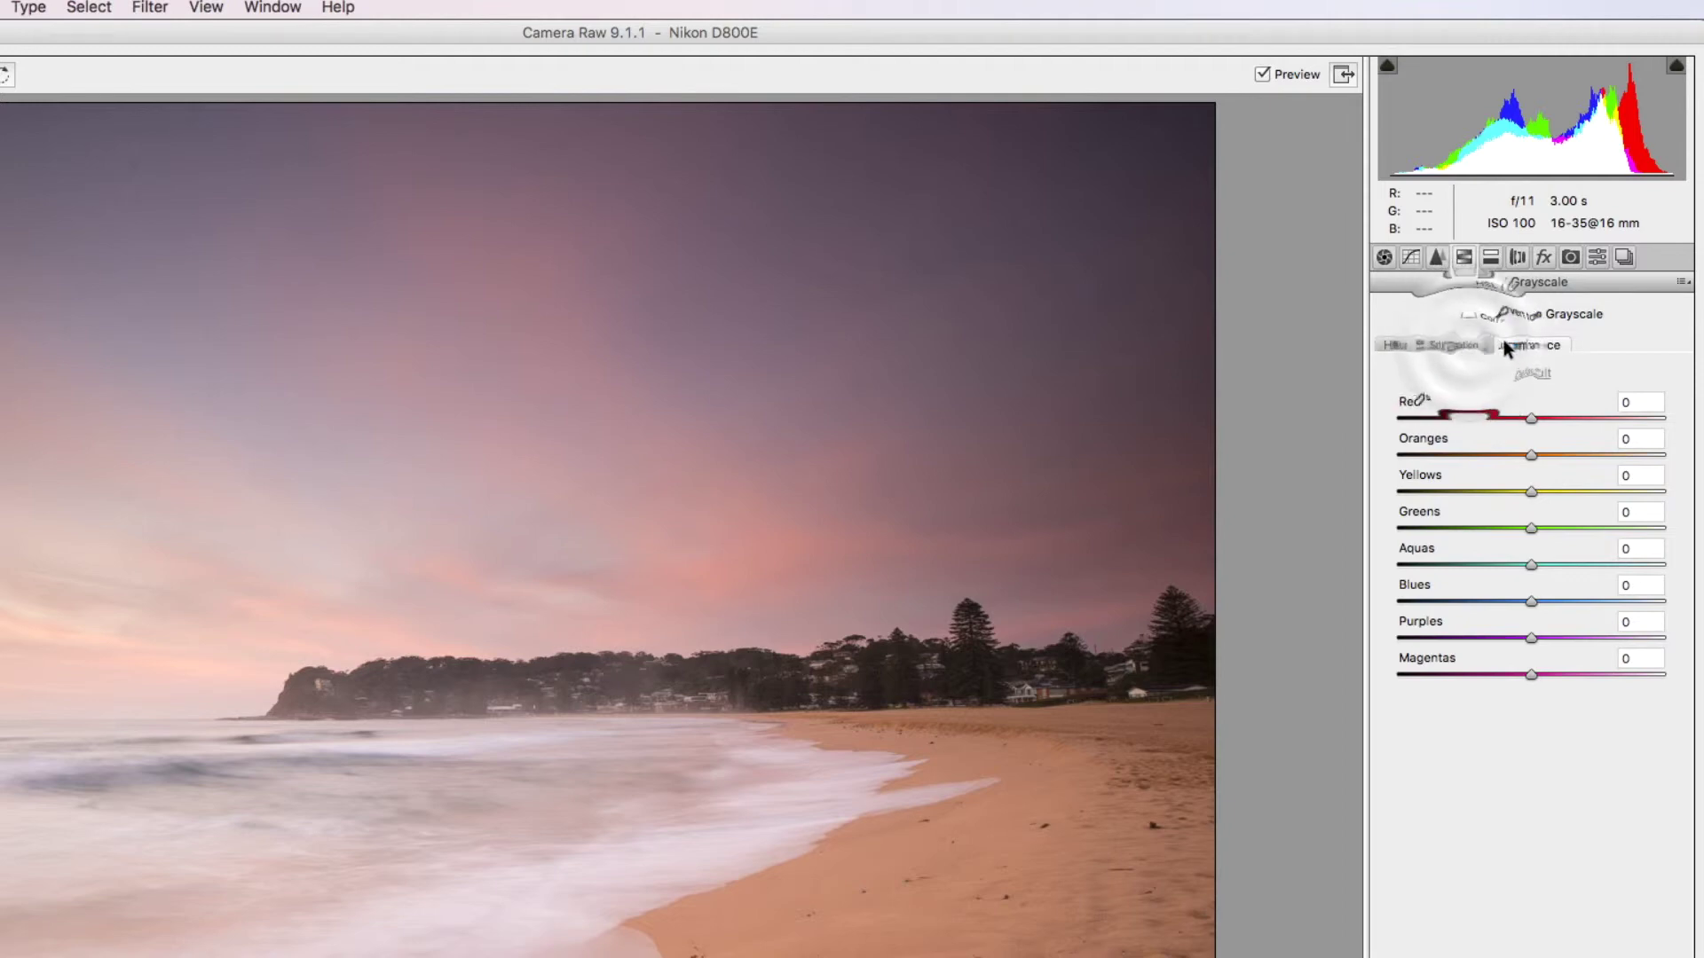
pyautogui.click(1464, 346)
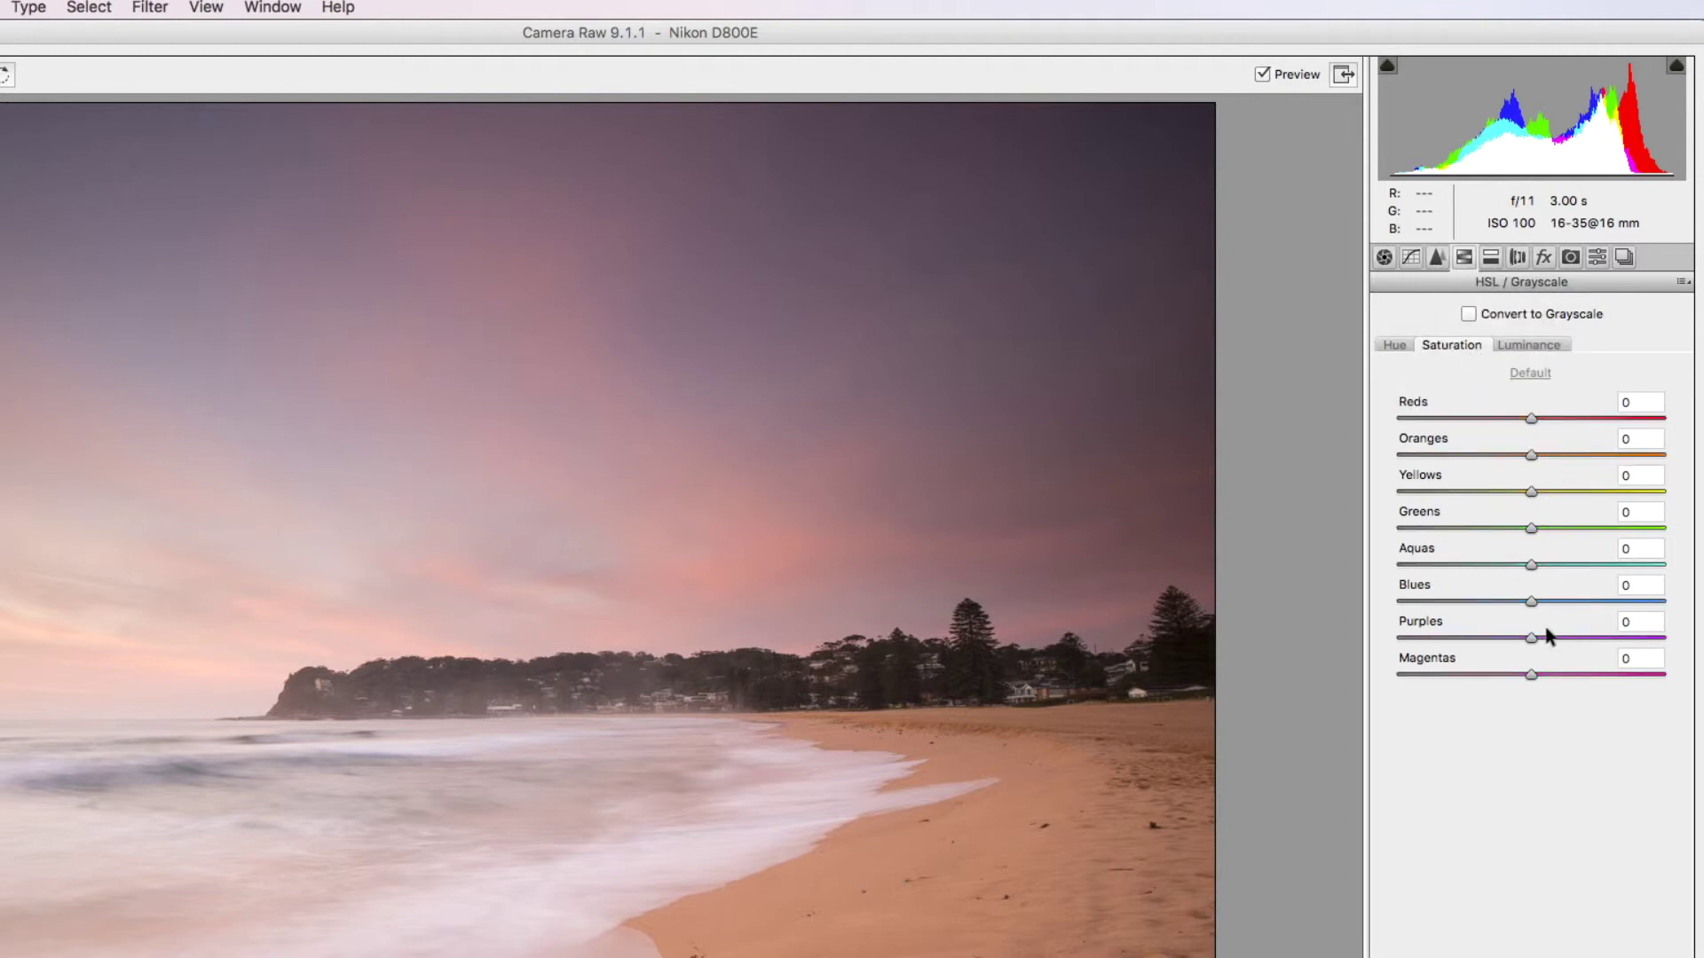
pyautogui.click(1396, 346)
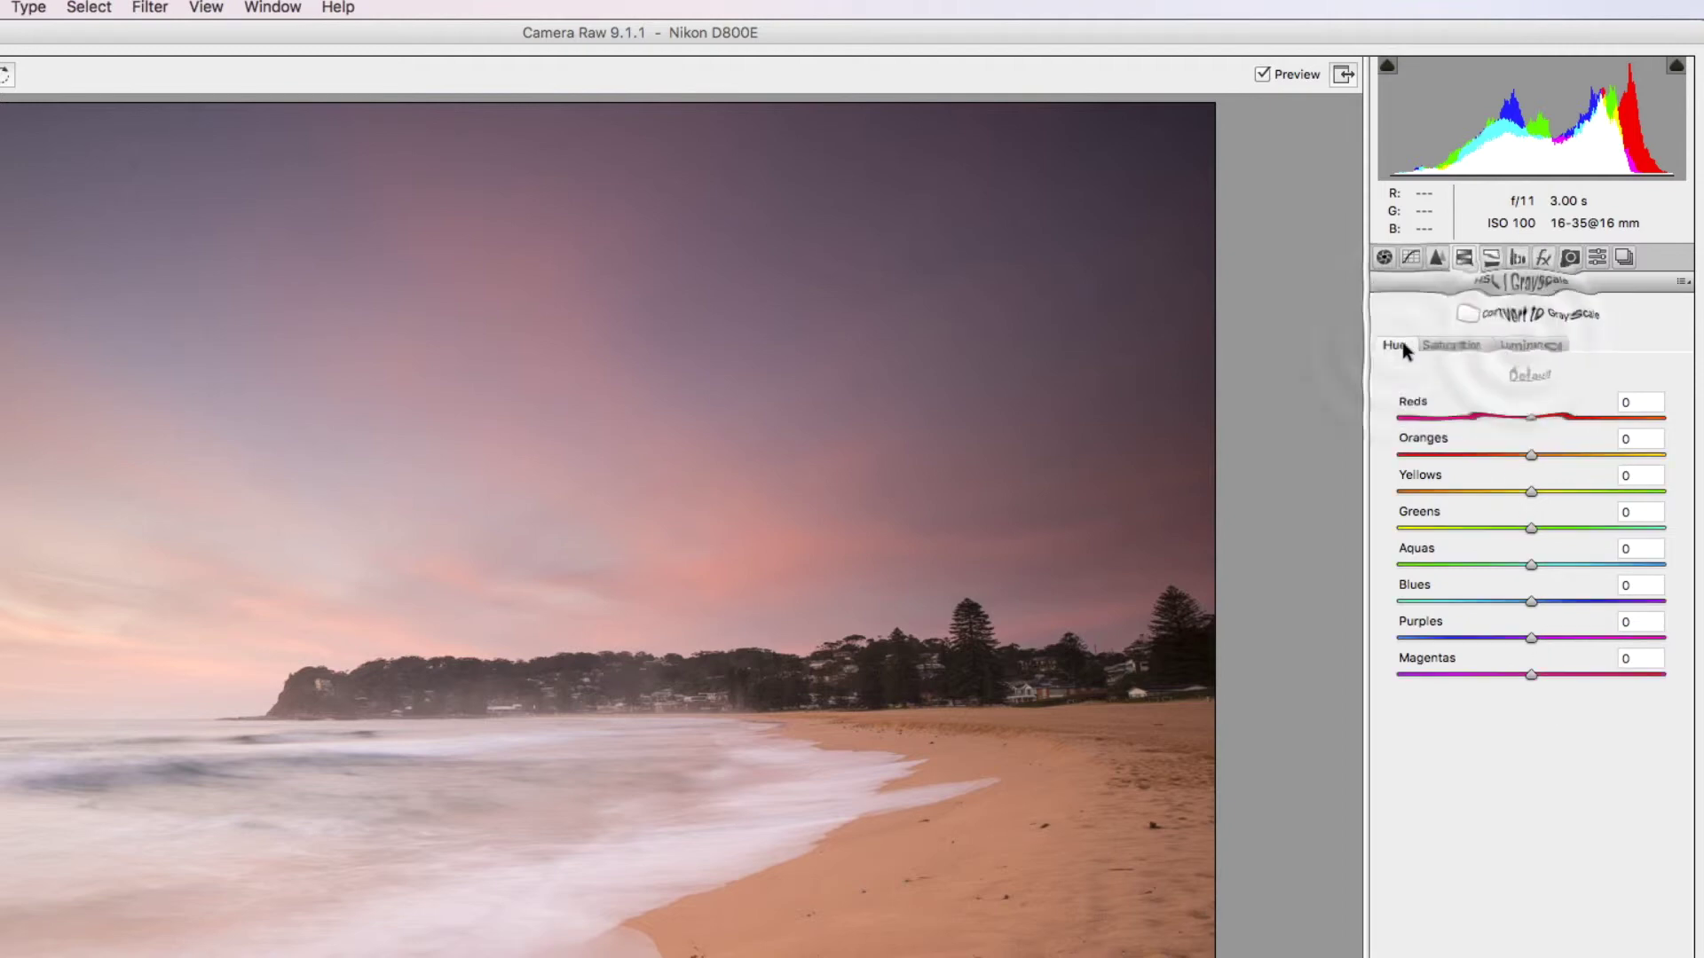
pyautogui.click(1528, 344)
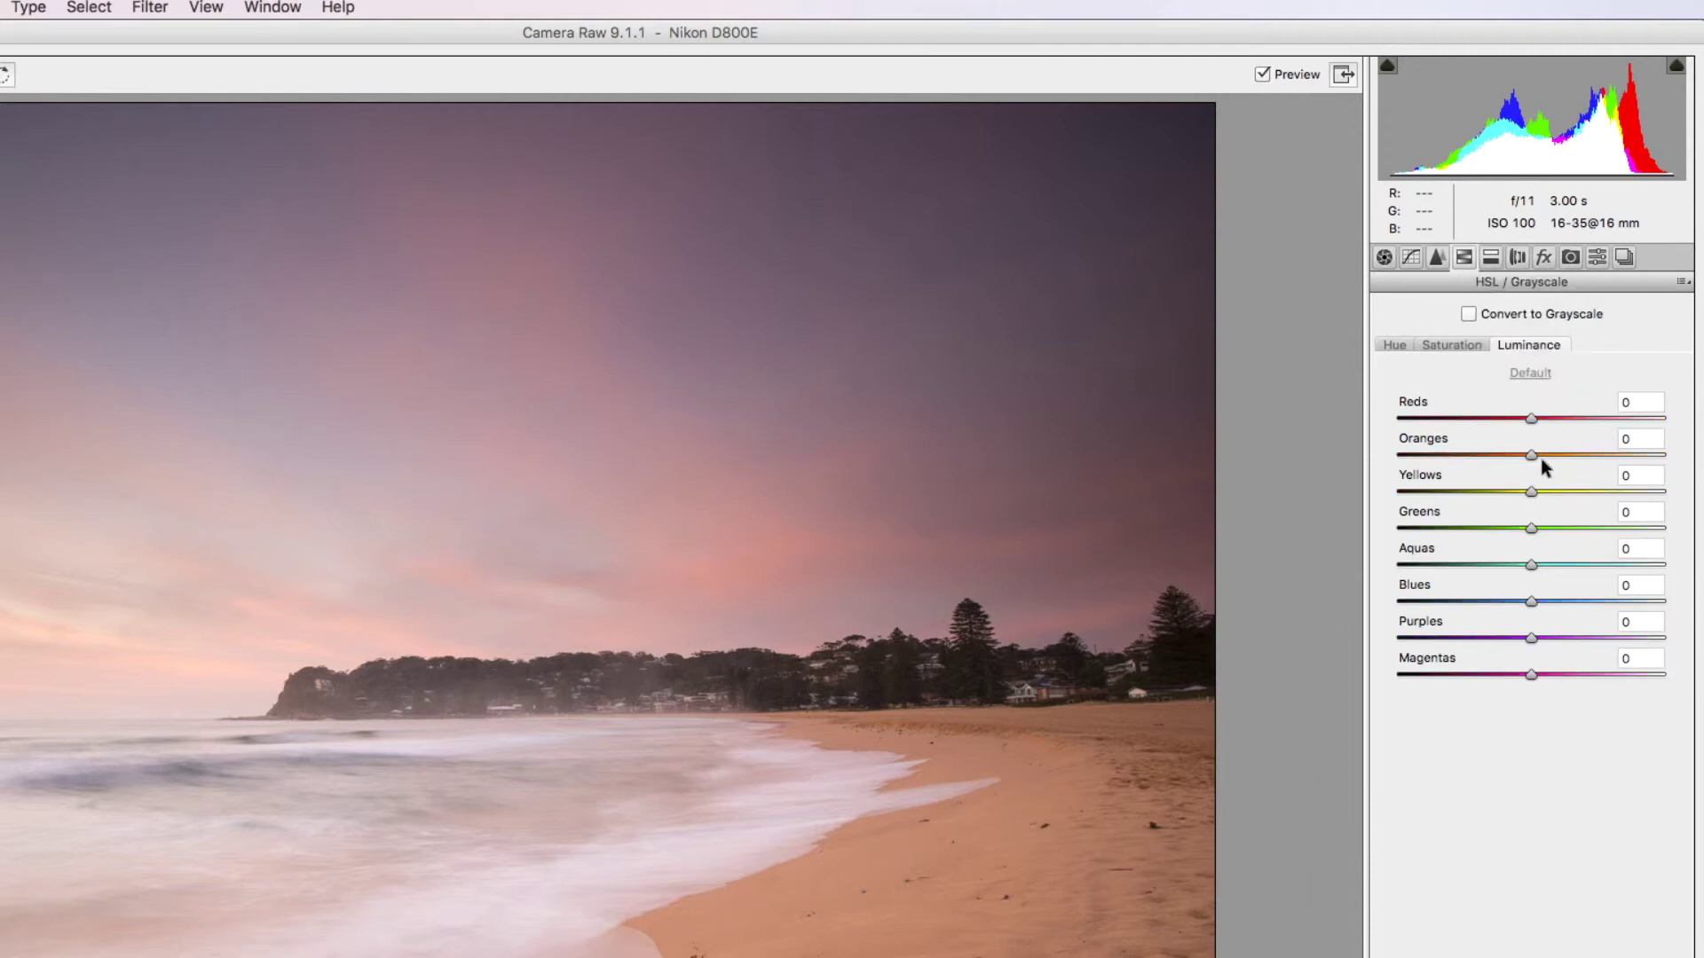
pyautogui.click(1530, 602)
pyautogui.moveTo(1527, 604)
pyautogui.mouseDown()
pyautogui.moveTo(1601, 603)
pyautogui.moveTo(1450, 593)
pyautogui.moveTo(1527, 603)
pyautogui.mouseUp()
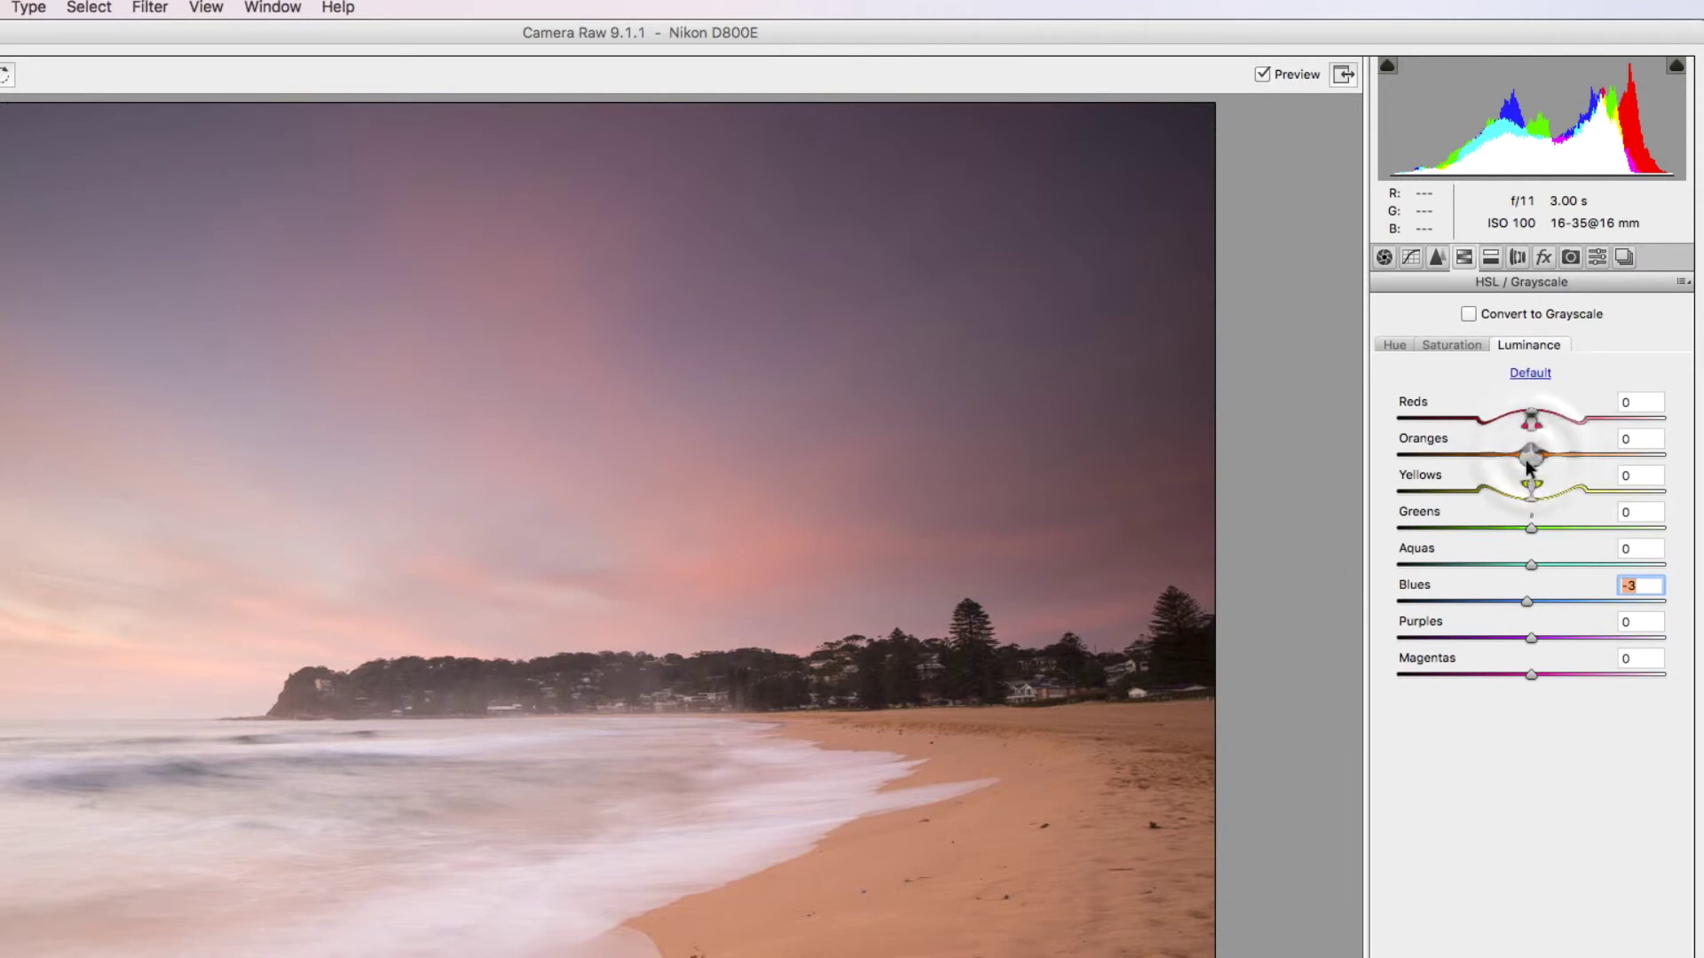
pyautogui.moveTo(1532, 456)
pyautogui.mouseDown()
pyautogui.moveTo(1659, 457)
pyautogui.moveTo(1452, 461)
pyautogui.moveTo(1529, 465)
pyautogui.mouseUp()
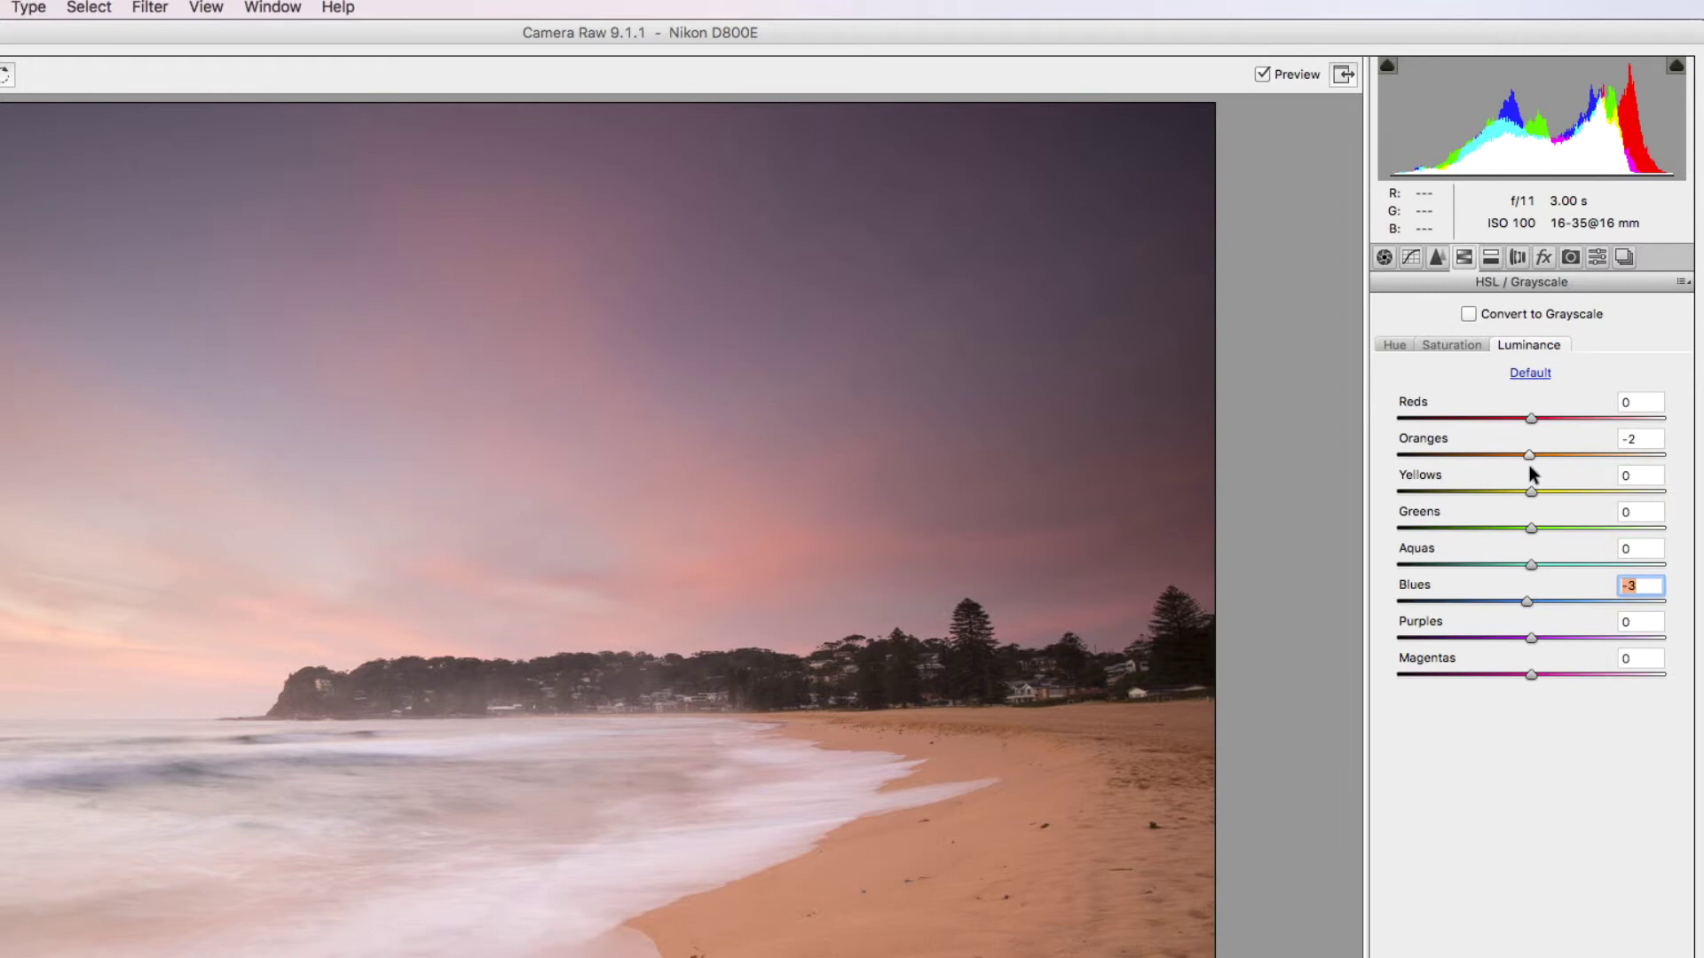
pyautogui.click(1529, 467)
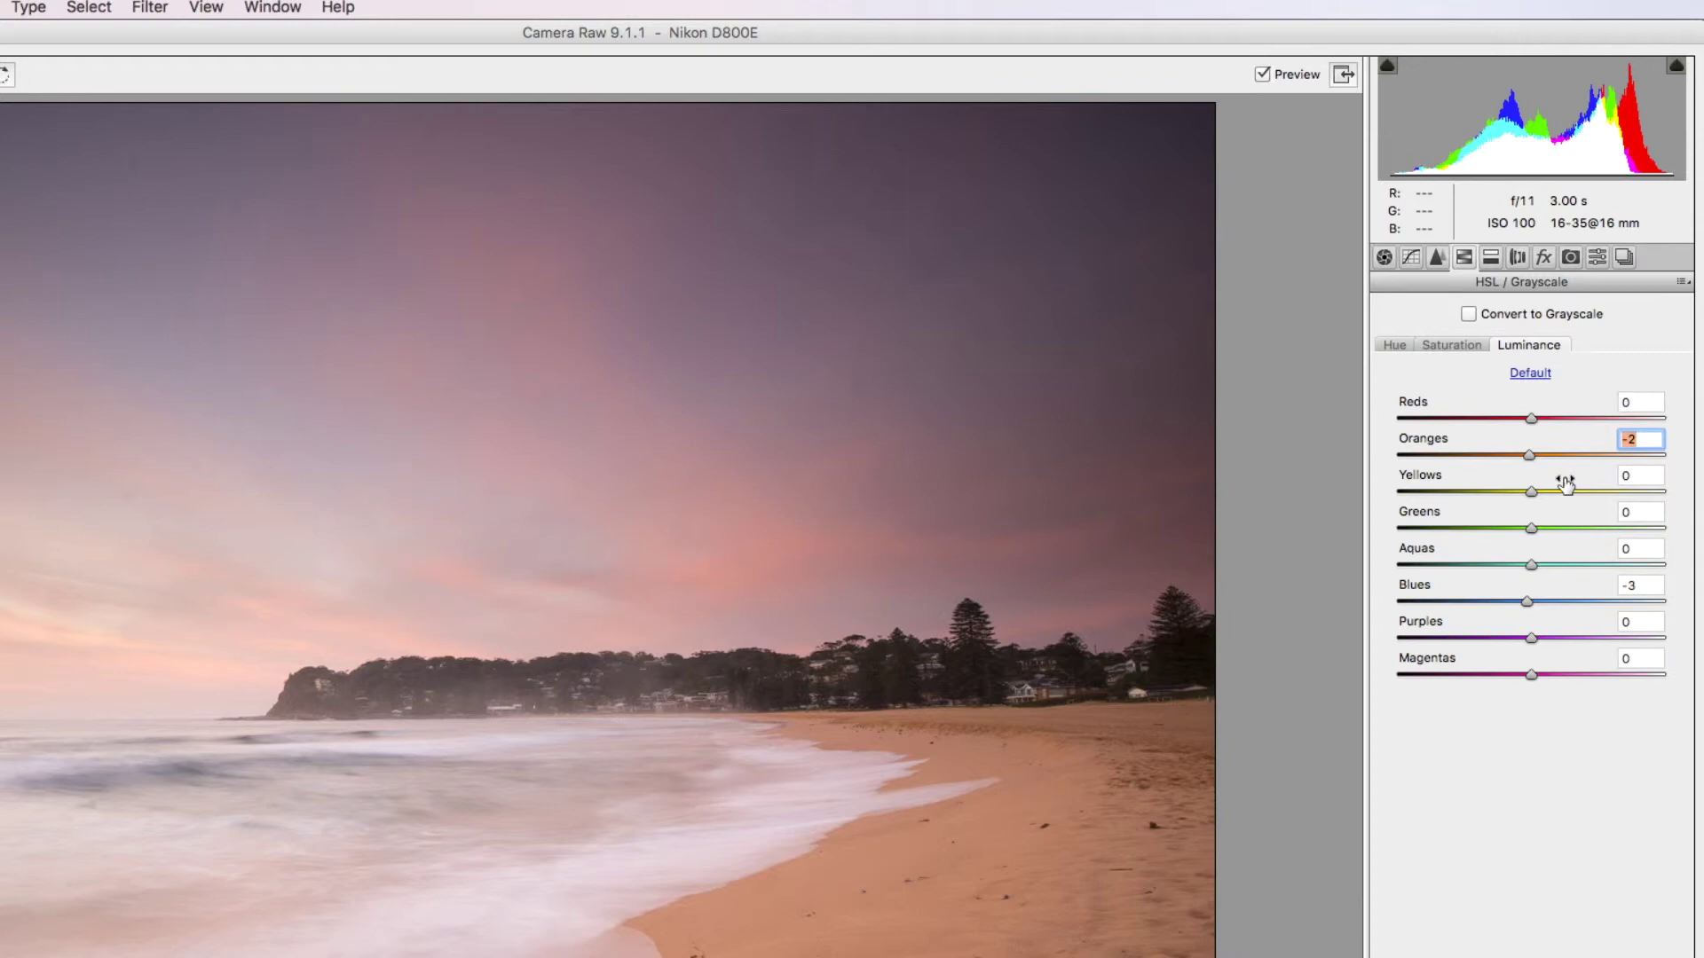
pyautogui.click(1491, 257)
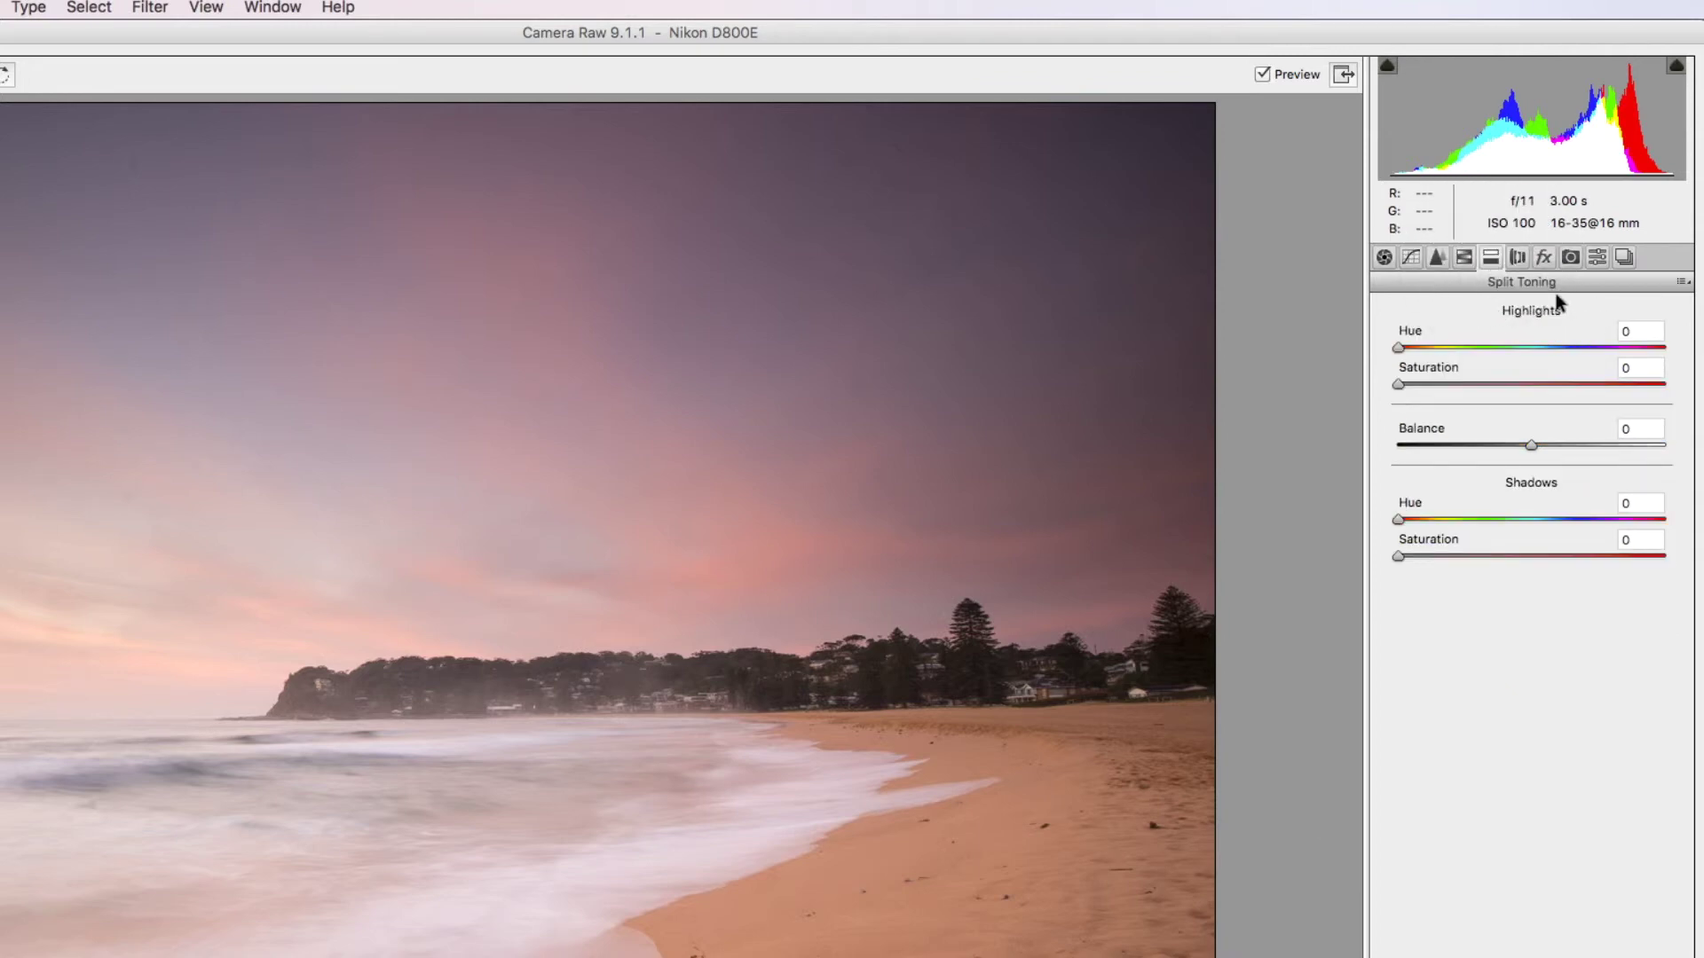
# Switch from Split Toning back to Lens Corrections, showing the Color defringe settings at 0
pyautogui.click(1515, 258)
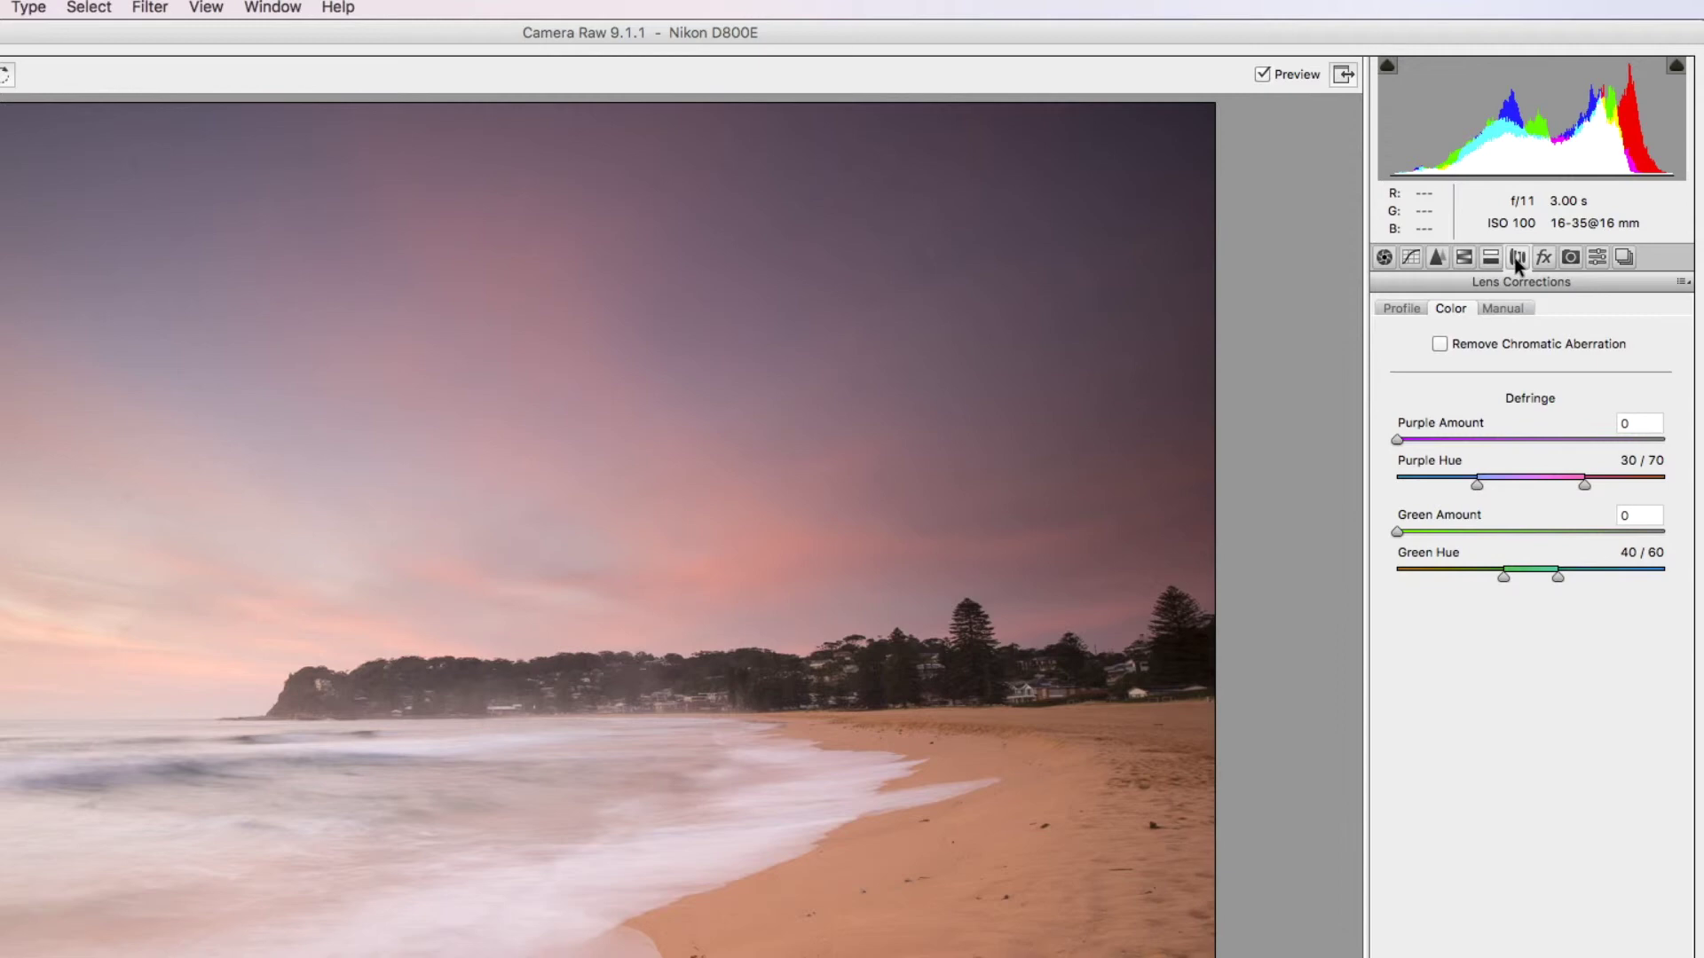
pyautogui.click(1491, 258)
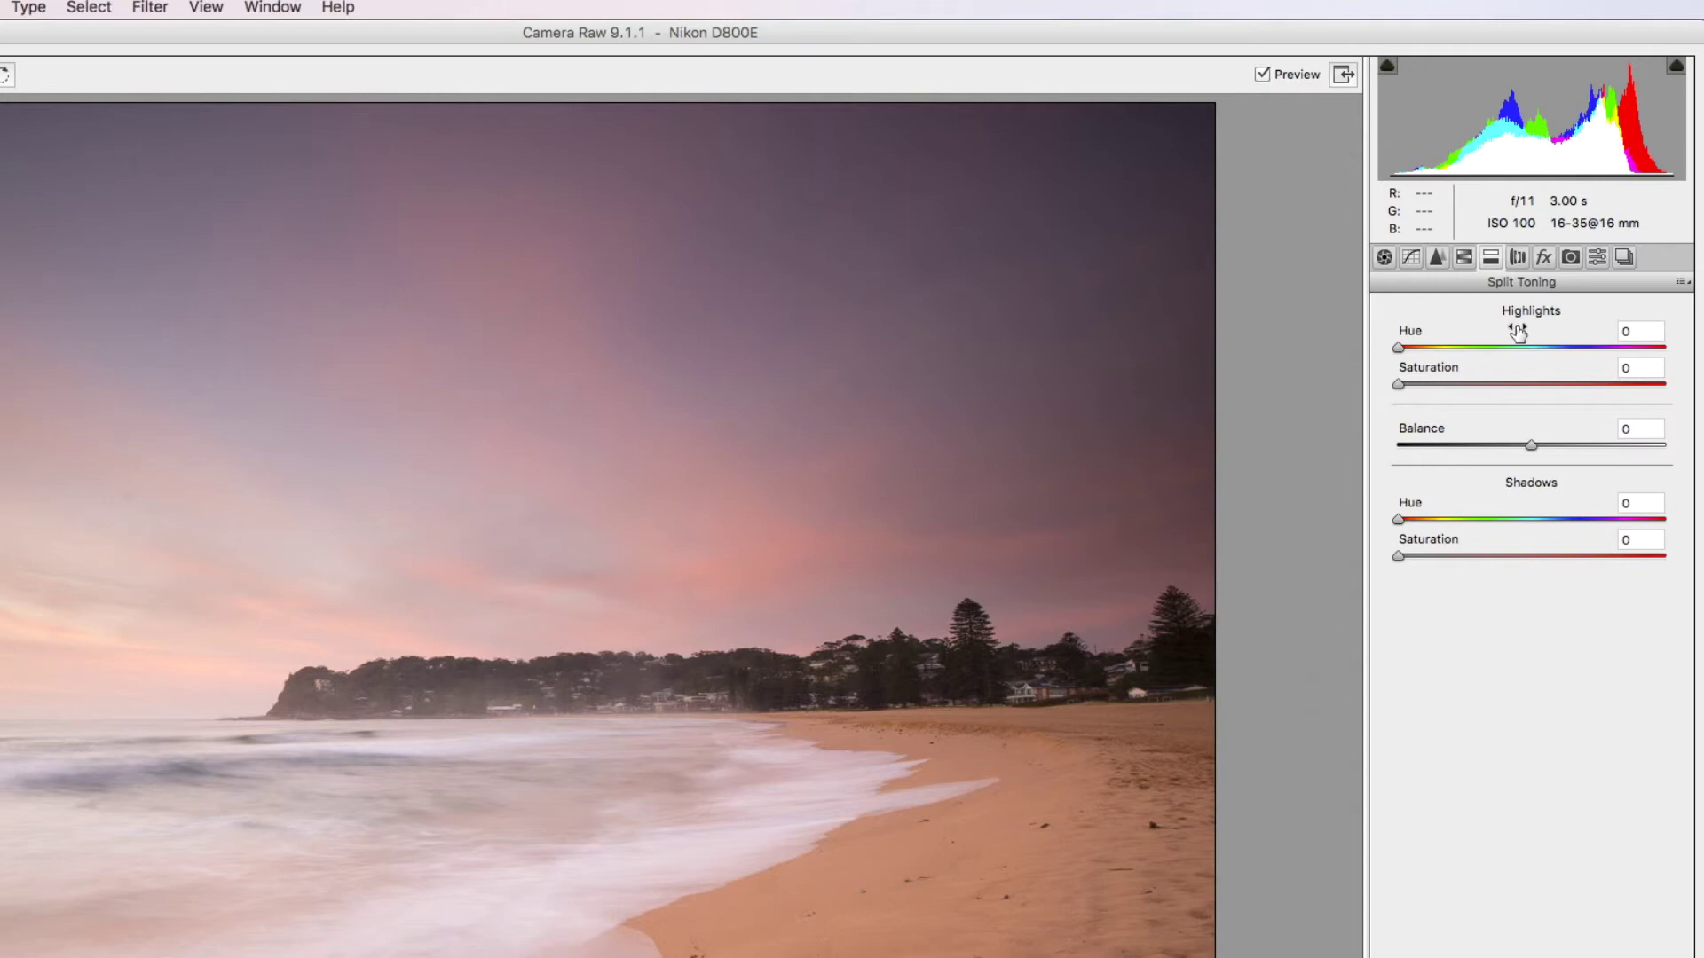
pyautogui.click(1517, 258)
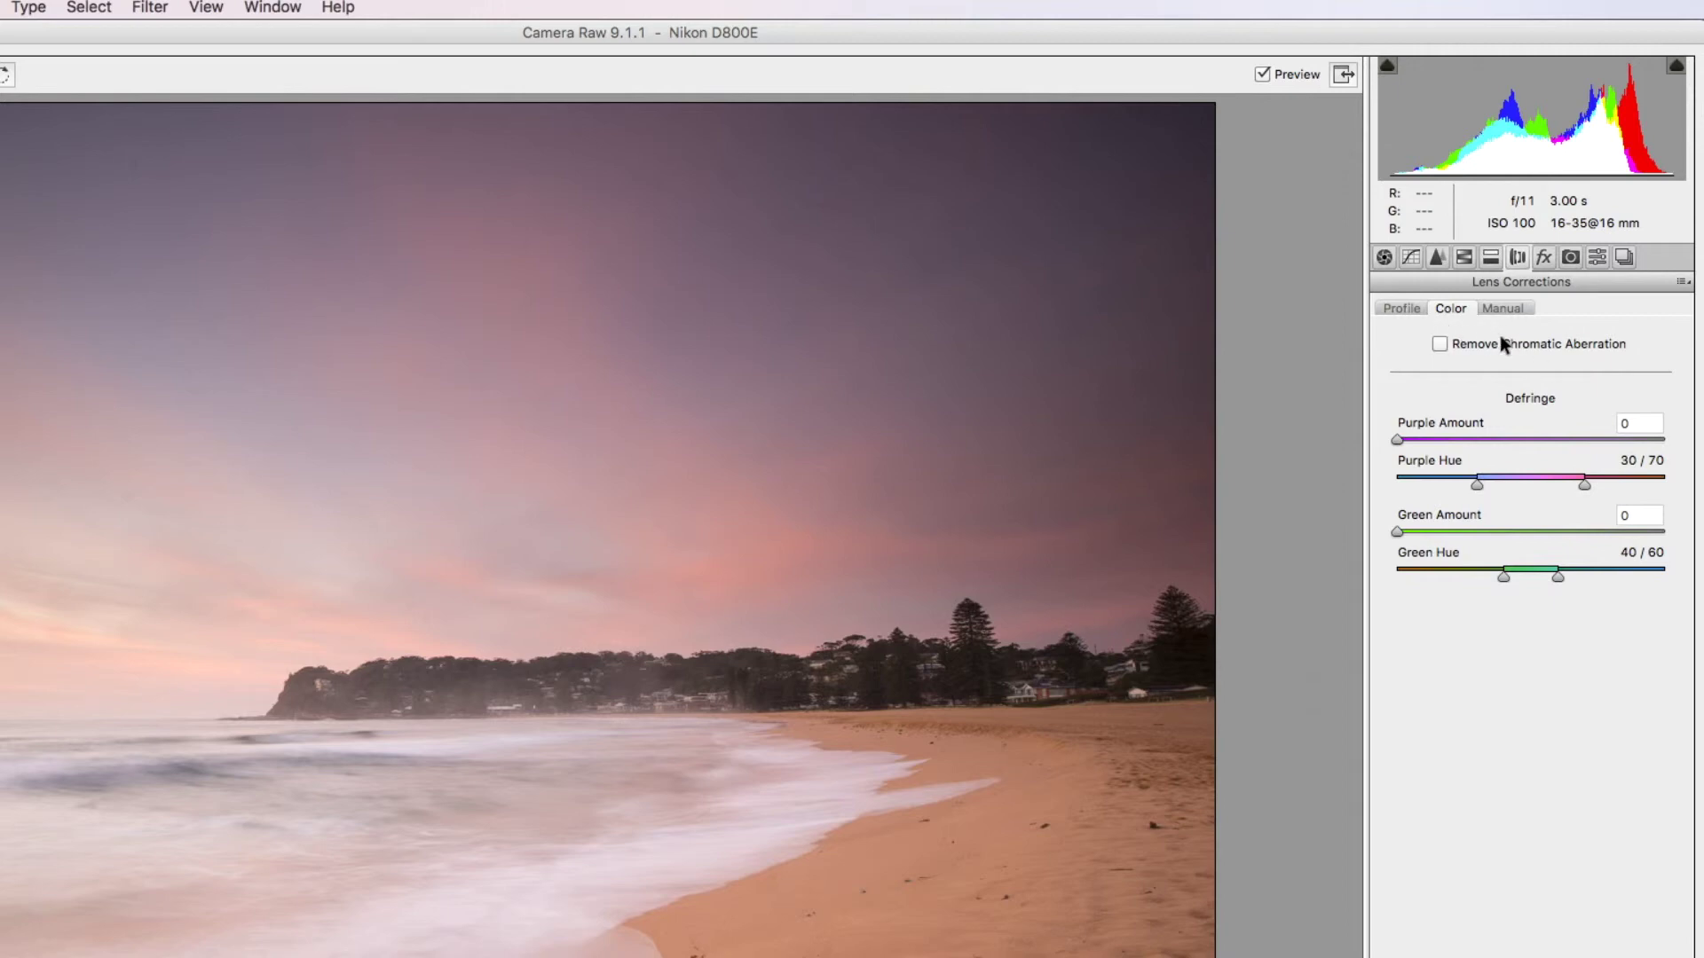
# Enable Nikon AF-S NIKKOR 16-35 lens profile corrections, toggling them off and on to compare
pyautogui.click(1397, 308)
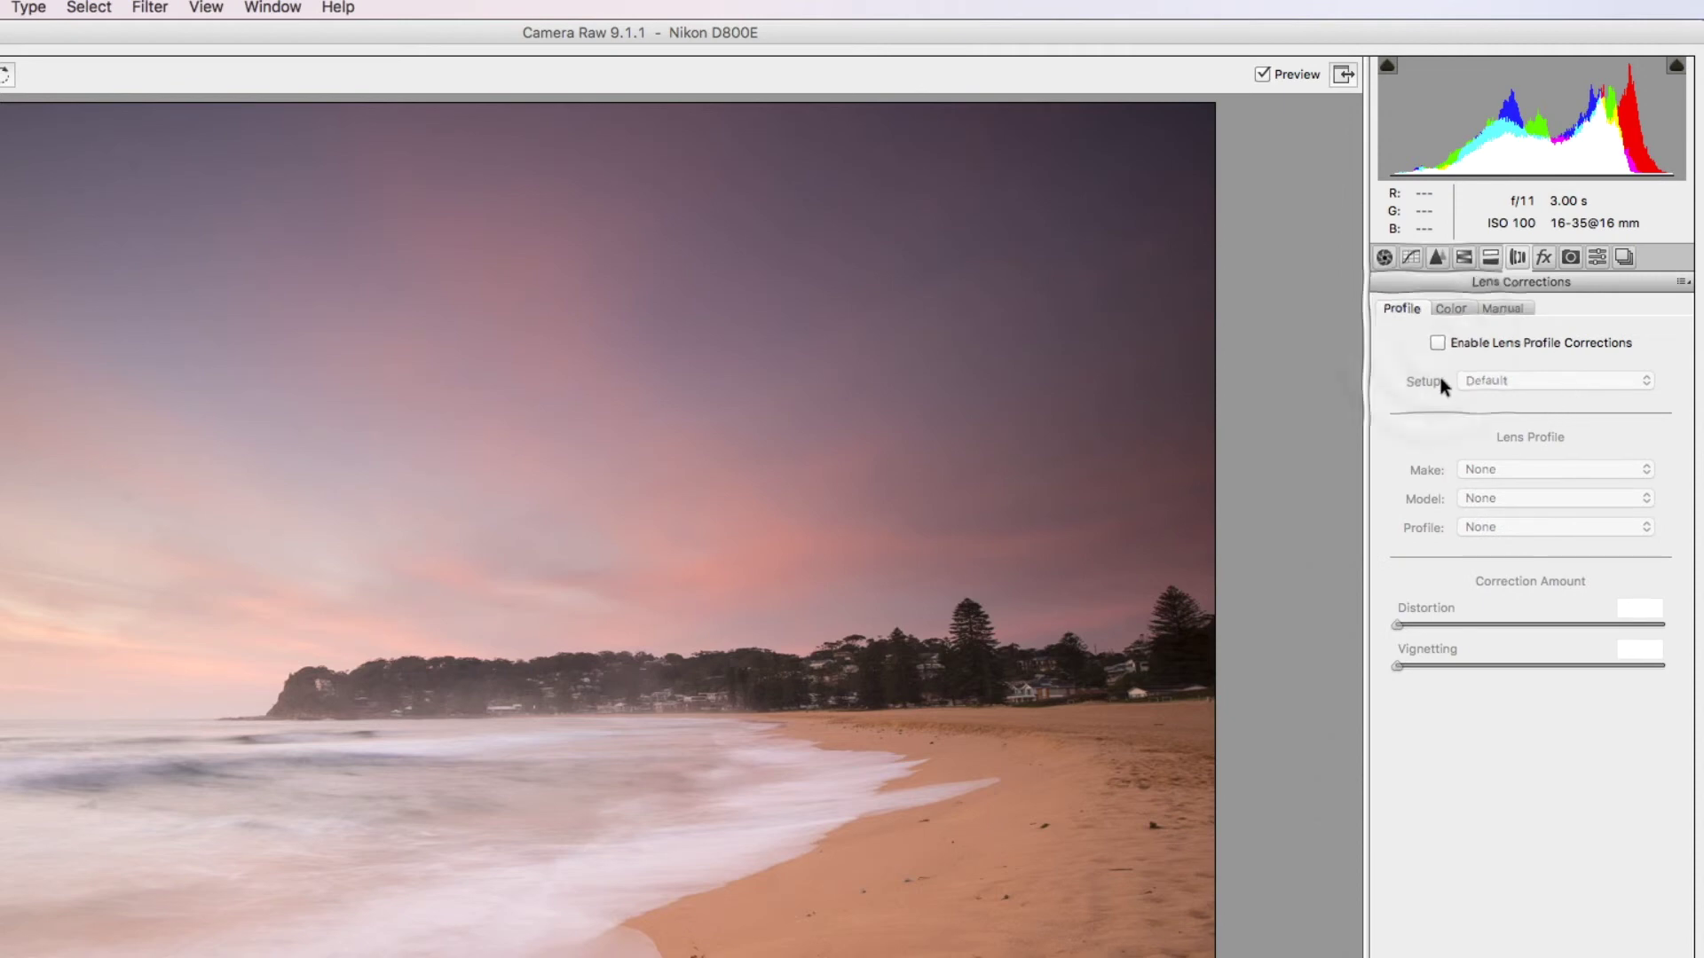
pyautogui.click(1435, 346)
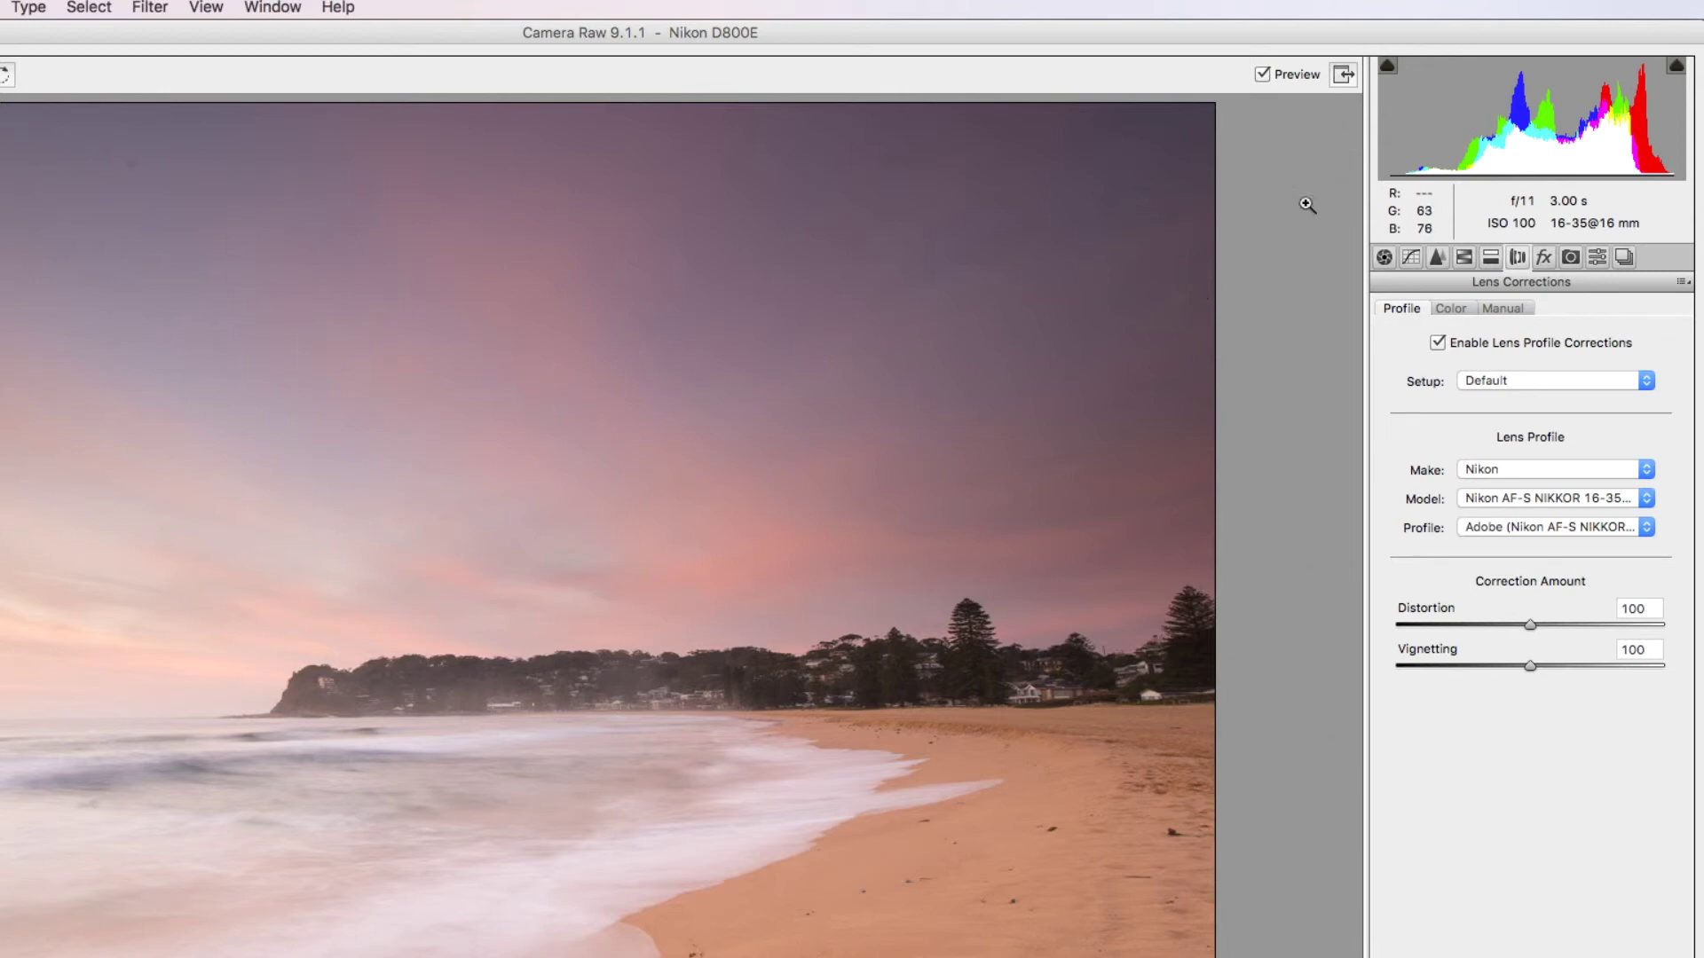
pyautogui.click(1438, 344)
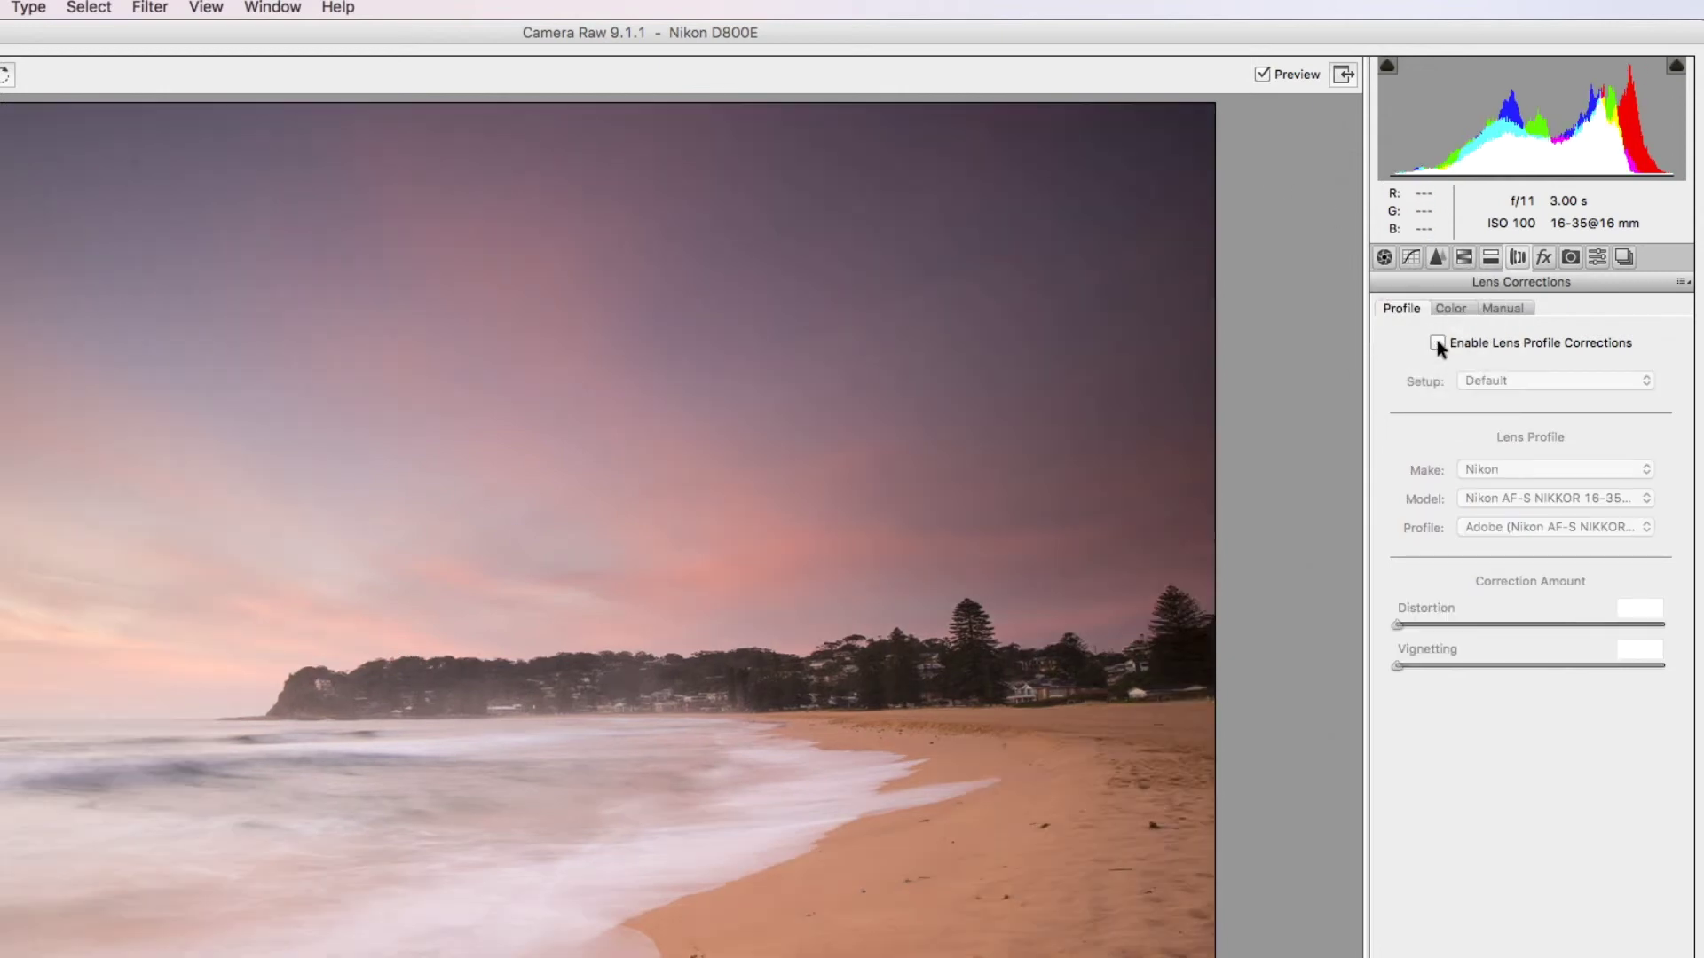
pyautogui.click(1438, 343)
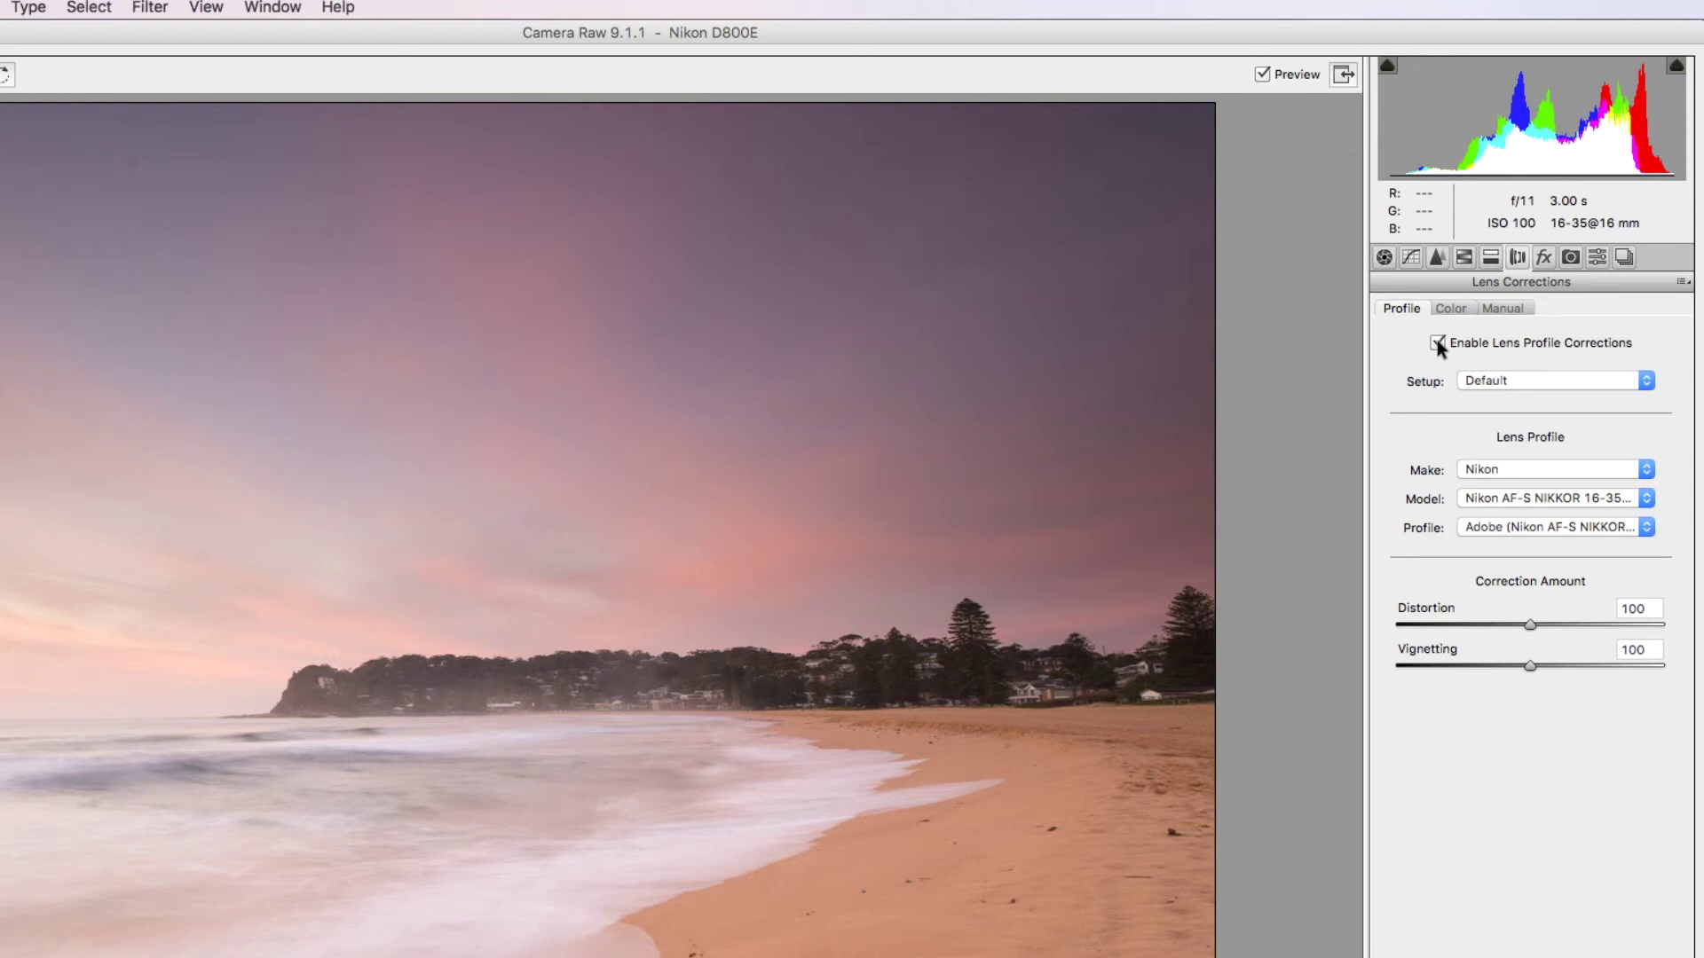
pyautogui.click(1447, 308)
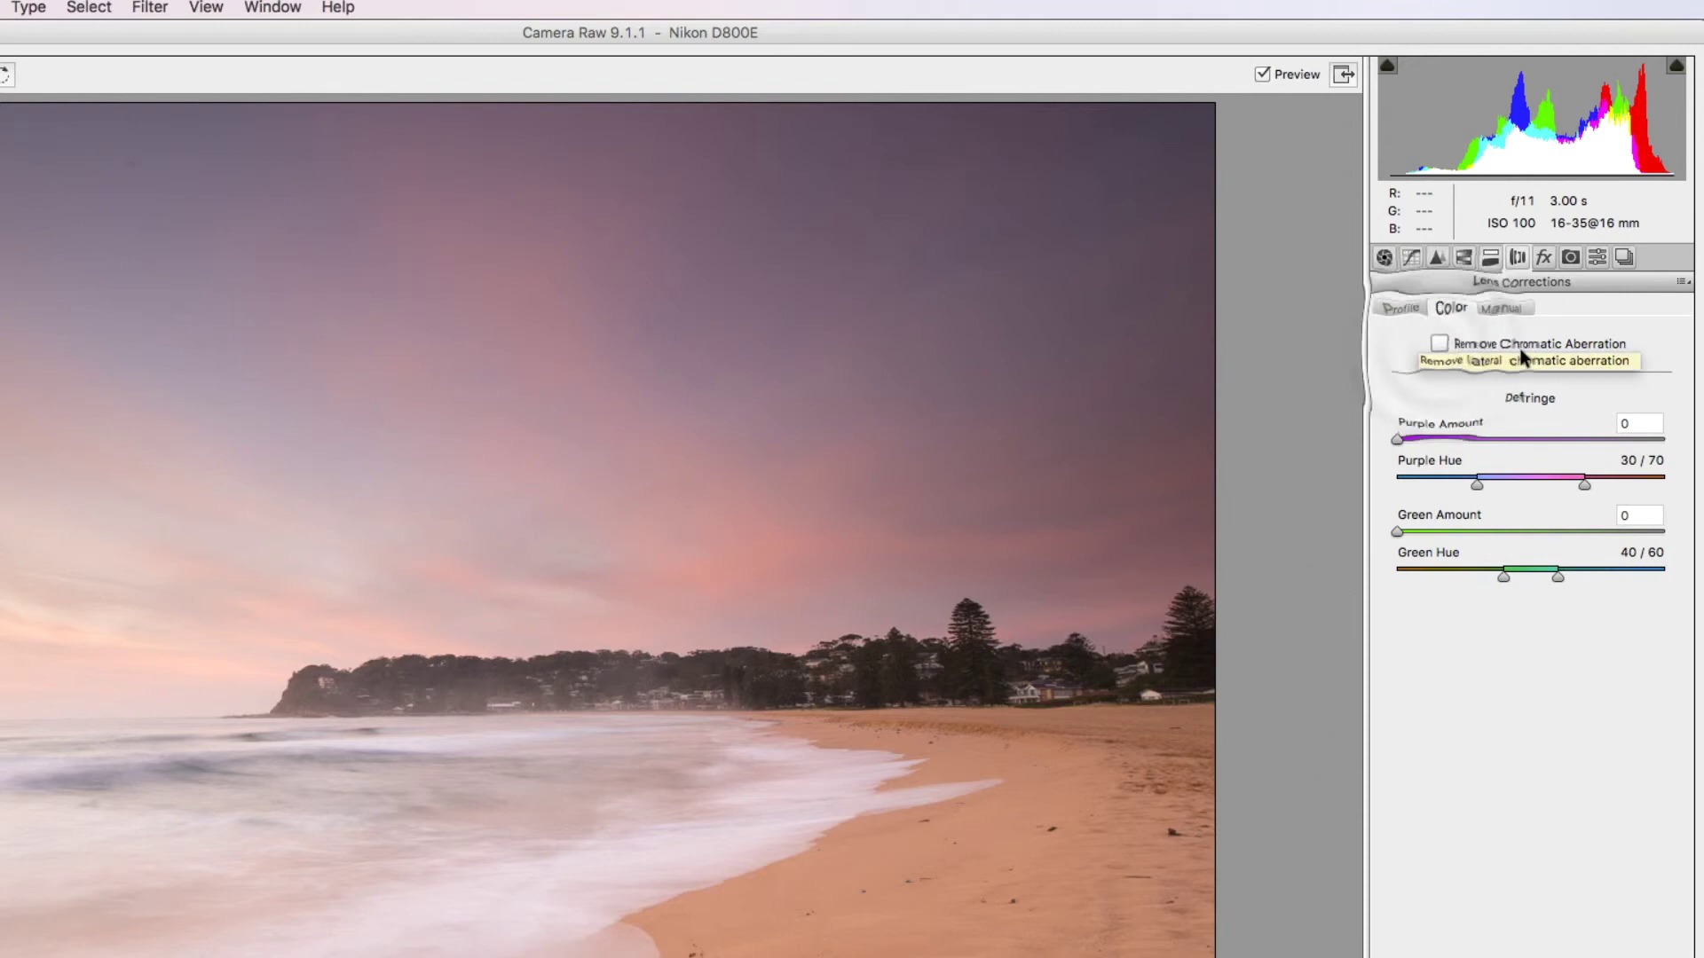
# Tick Remove Chromatic Aberration, leaving Purple and Green defringe amounts at 0
pyautogui.click(1440, 344)
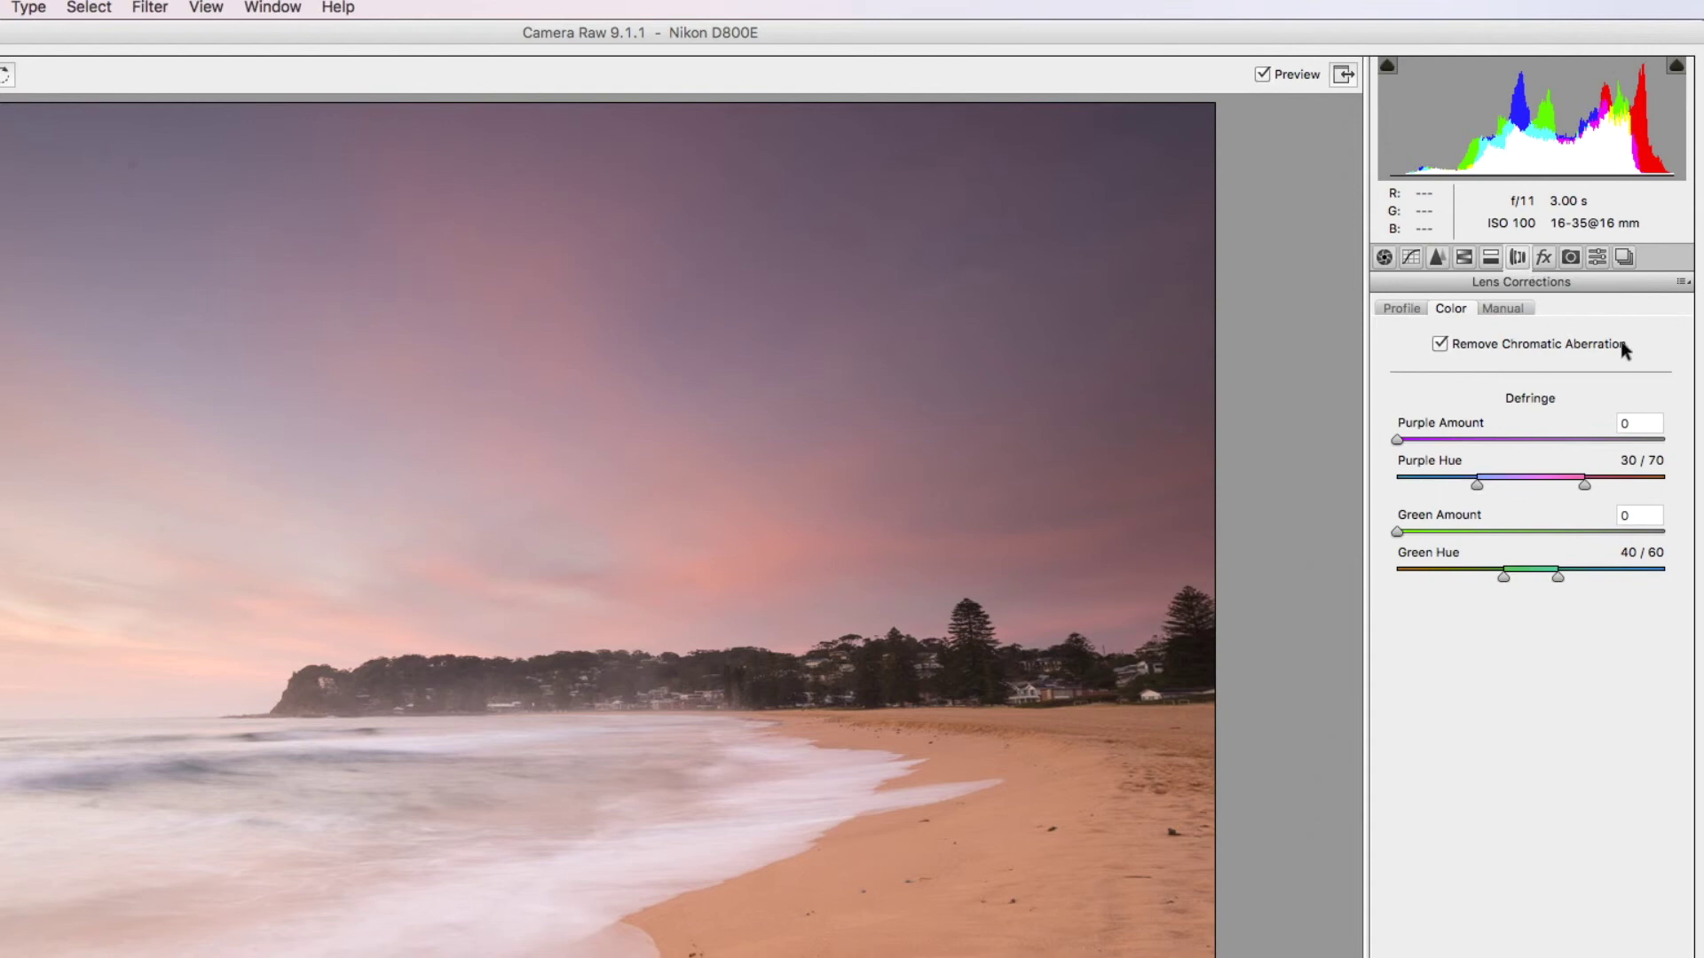
# Try a −27 post-crop vignette in the Effects panel, then reset the amount to 0
pyautogui.click(1543, 258)
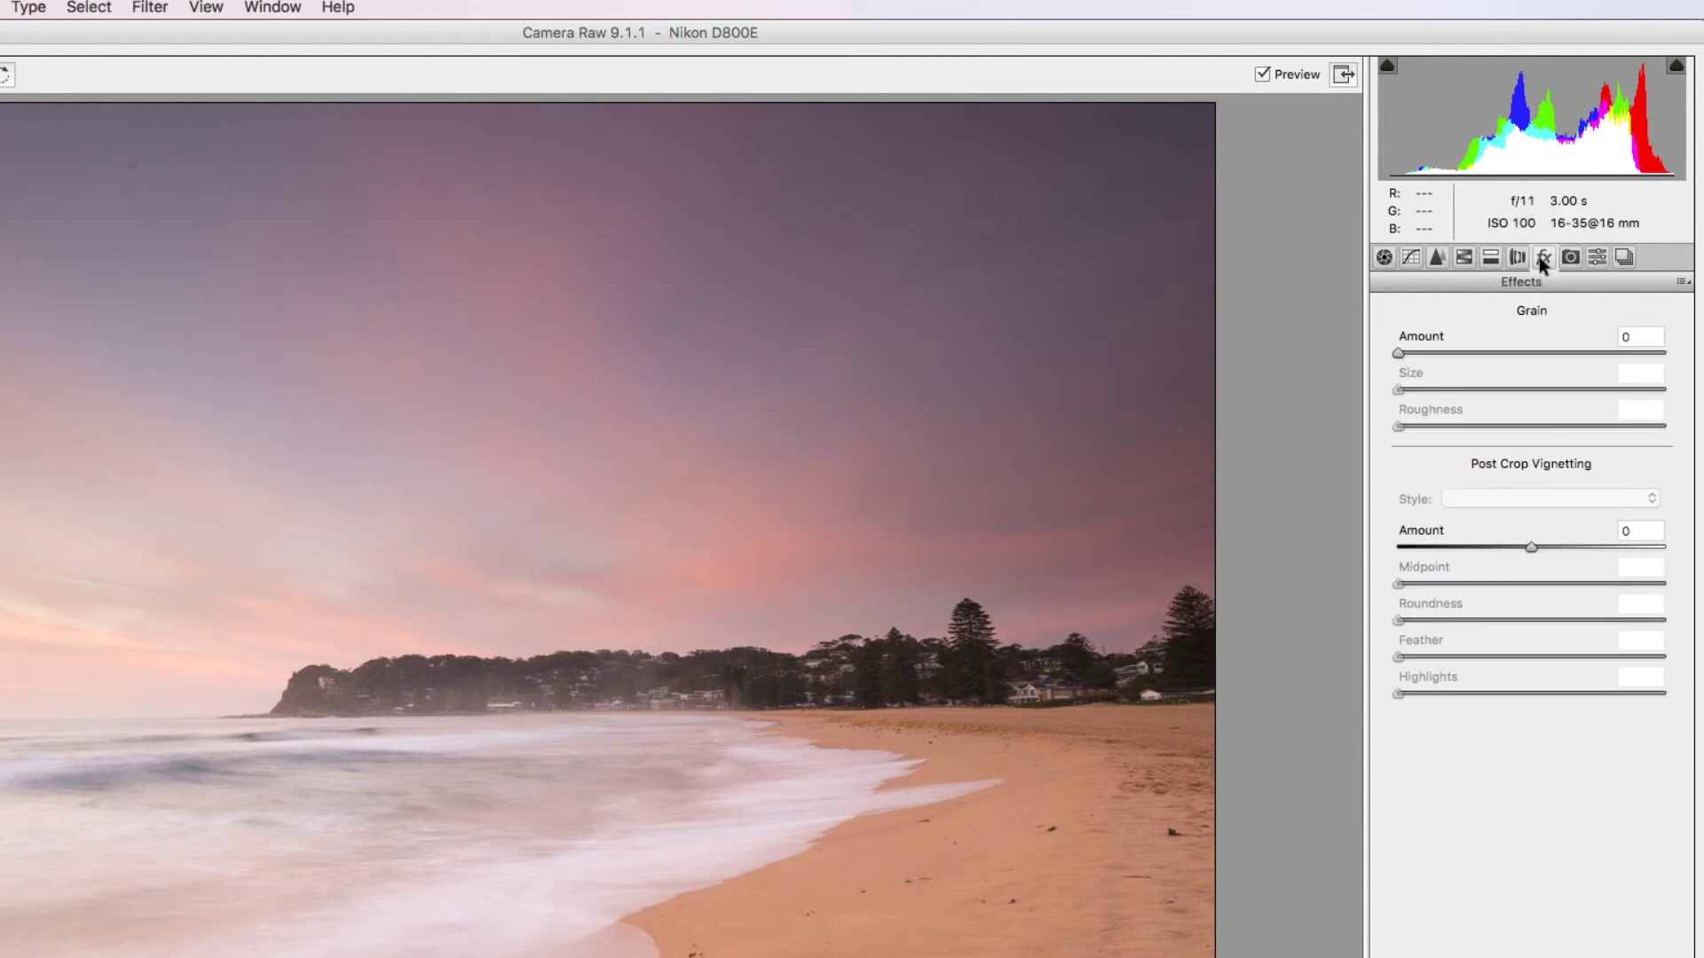
pyautogui.click(1531, 546)
pyautogui.moveTo(1530, 546); pyautogui.dragTo(1495, 548)
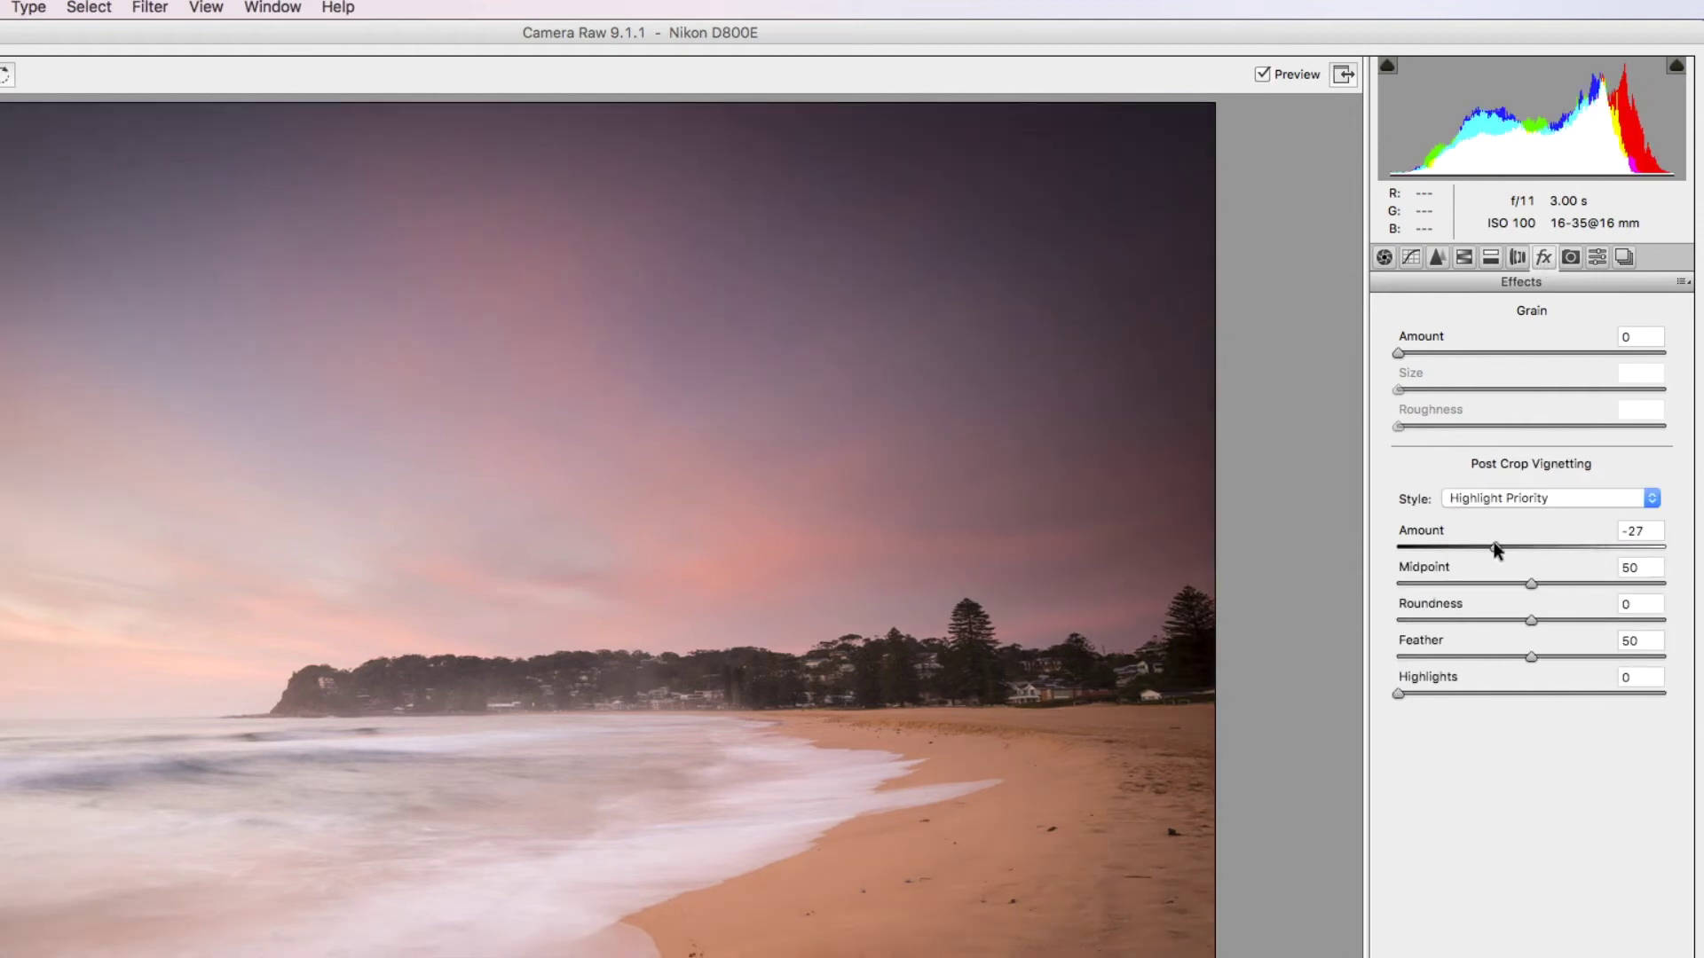
pyautogui.click(1496, 551)
pyautogui.doubleClick(1498, 548)
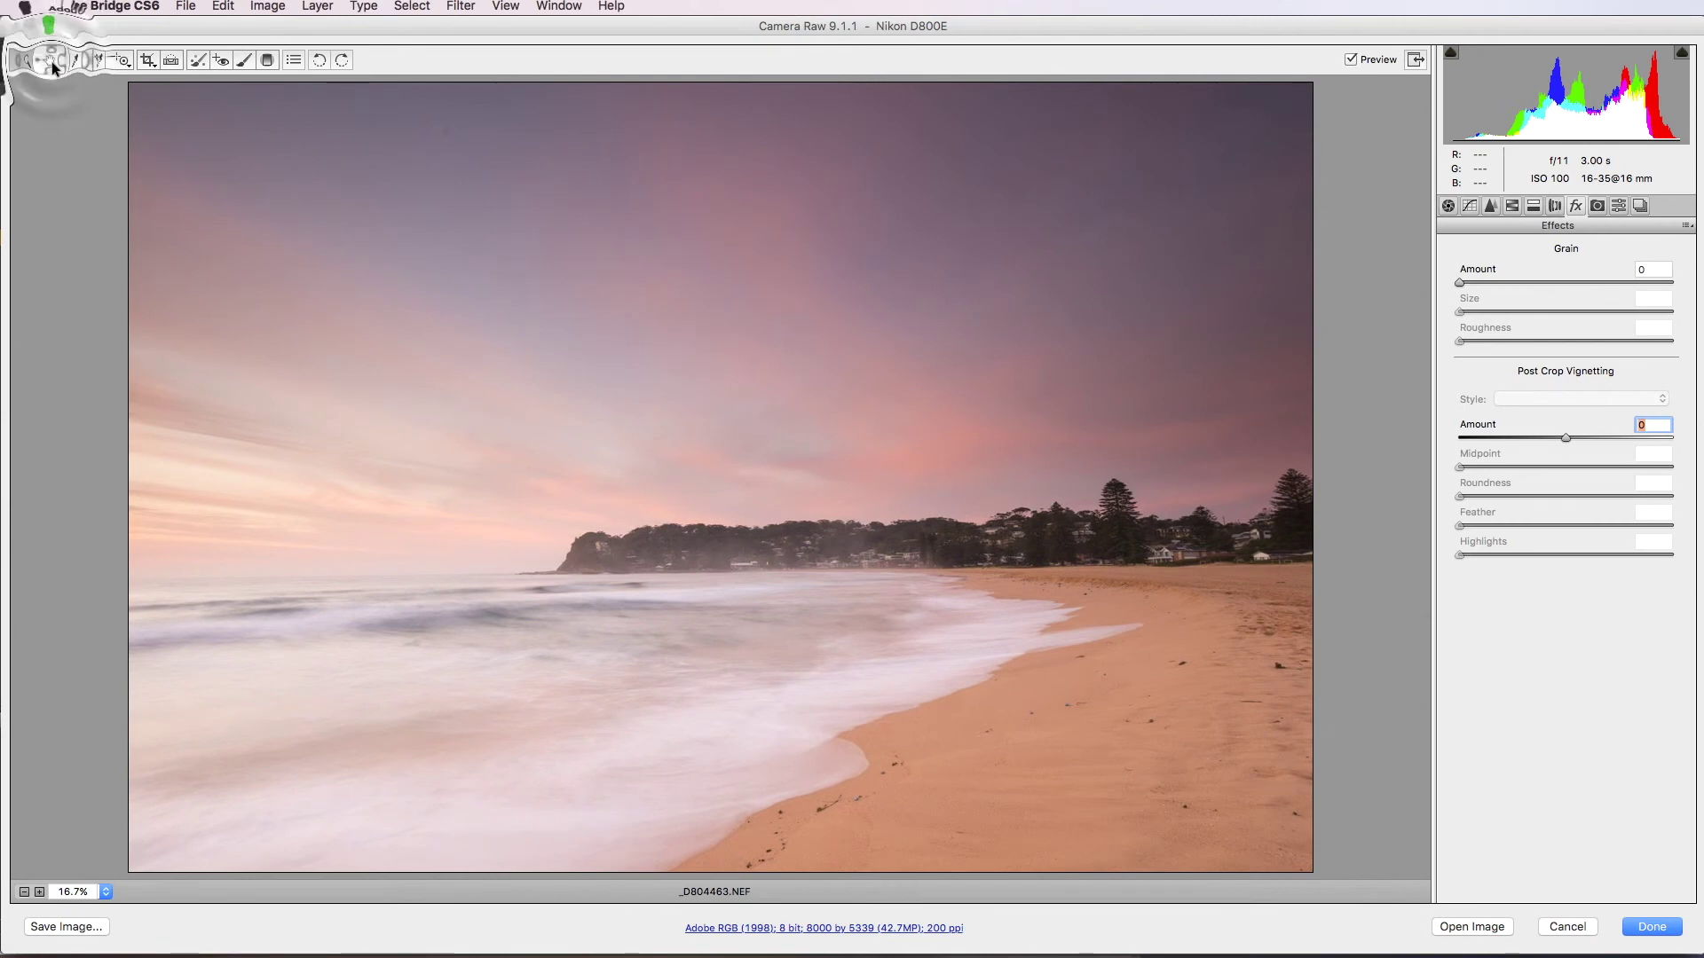
pyautogui.click(48, 59)
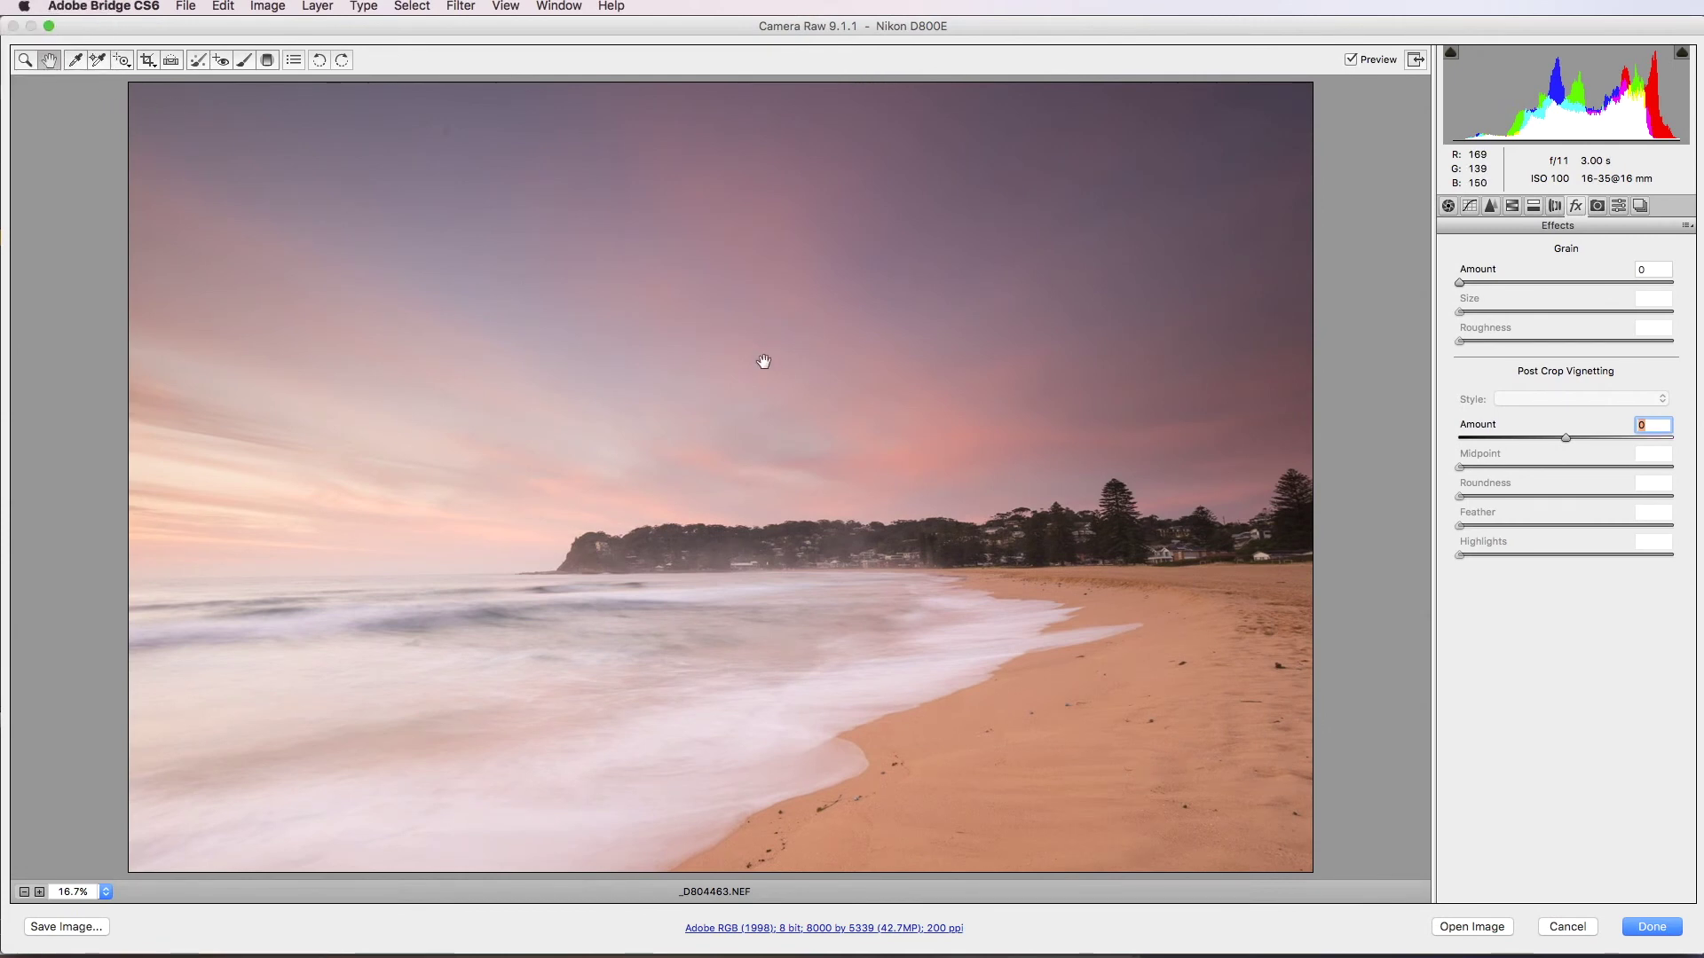
pyautogui.press('super+equal')
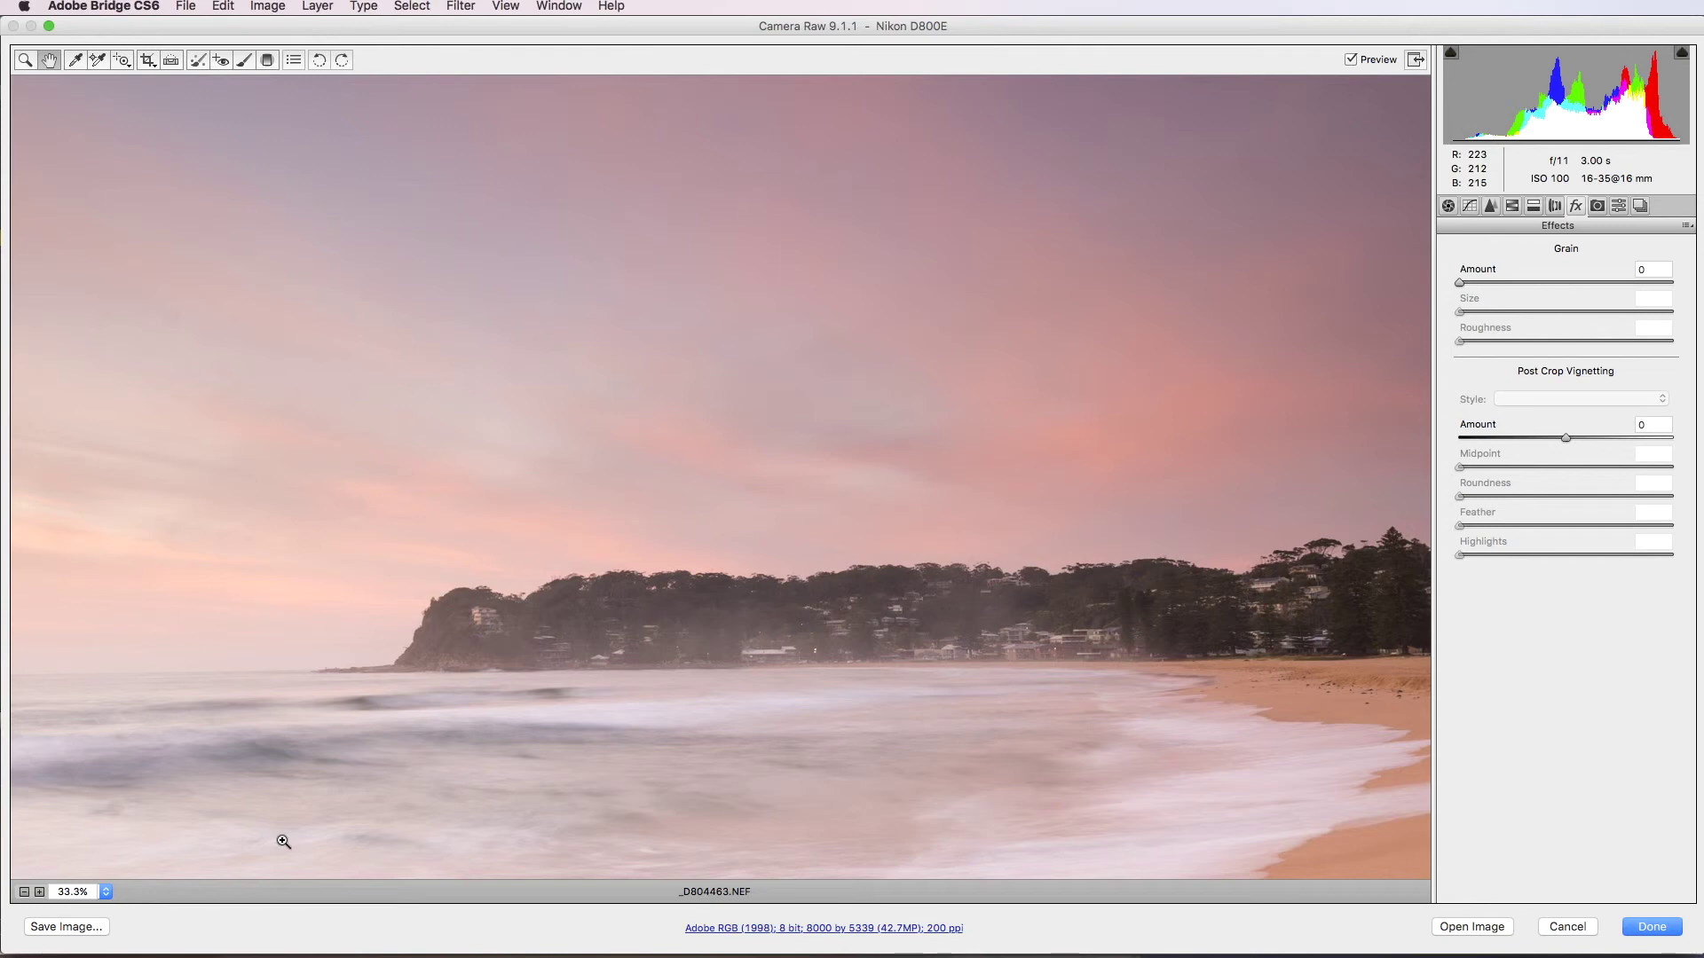
pyautogui.press('super+equal')
pyautogui.click(597, 714)
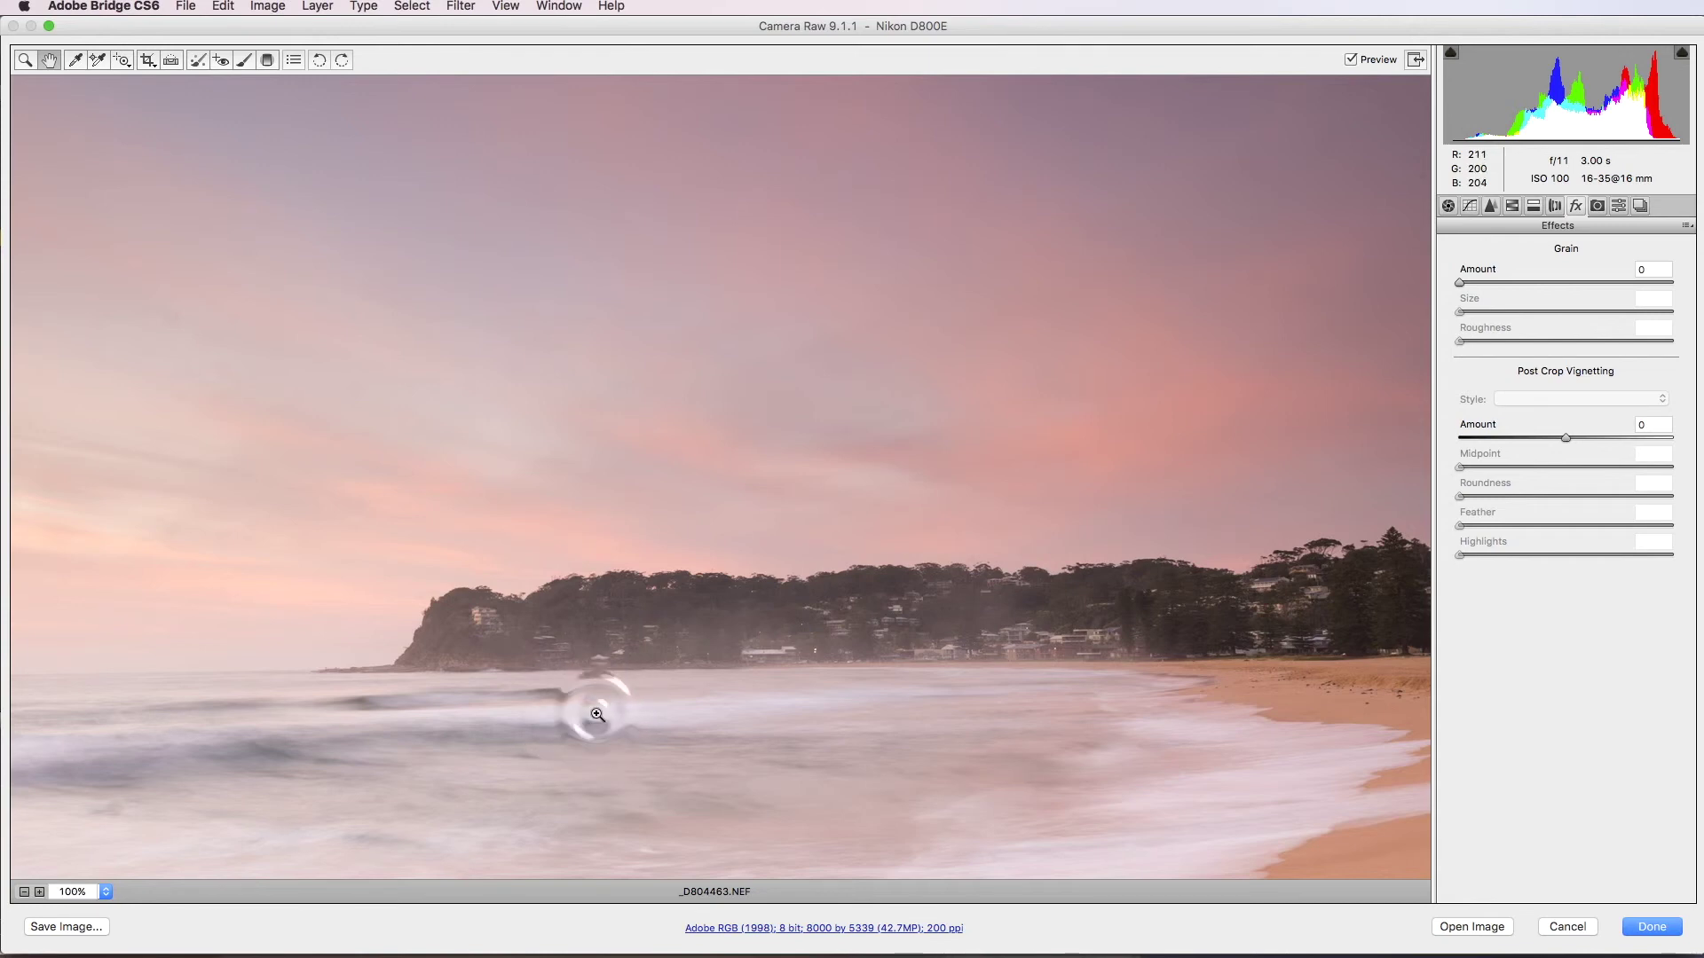
pyautogui.click(597, 715)
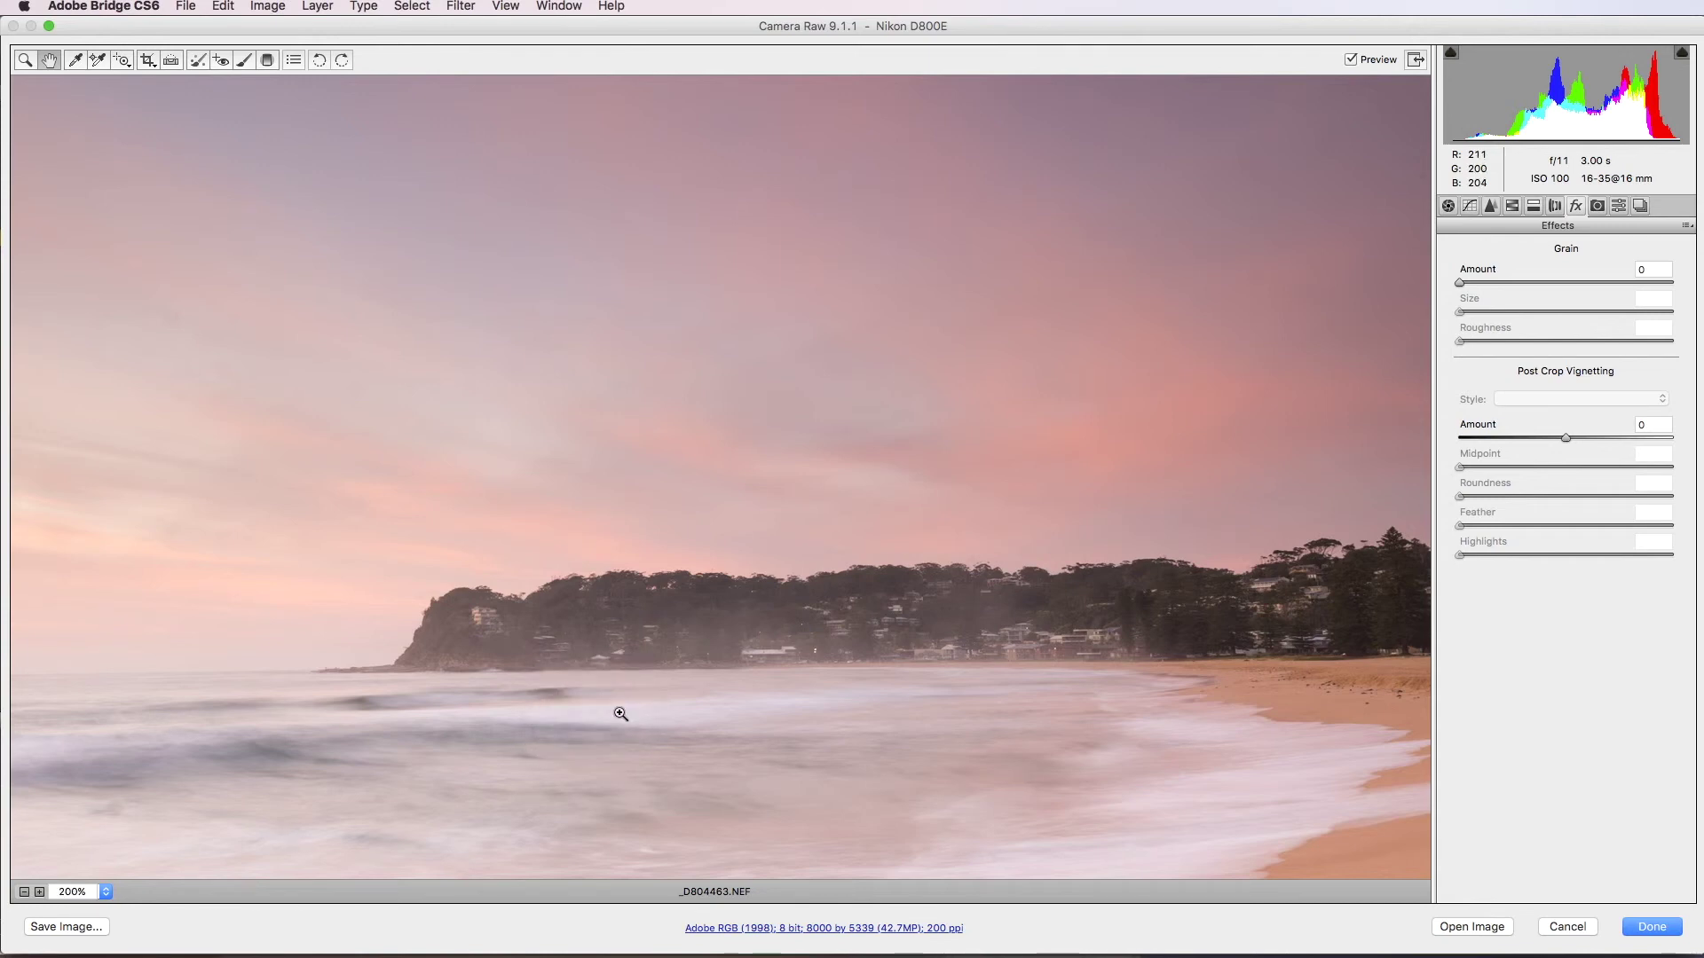
pyautogui.click(621, 714)
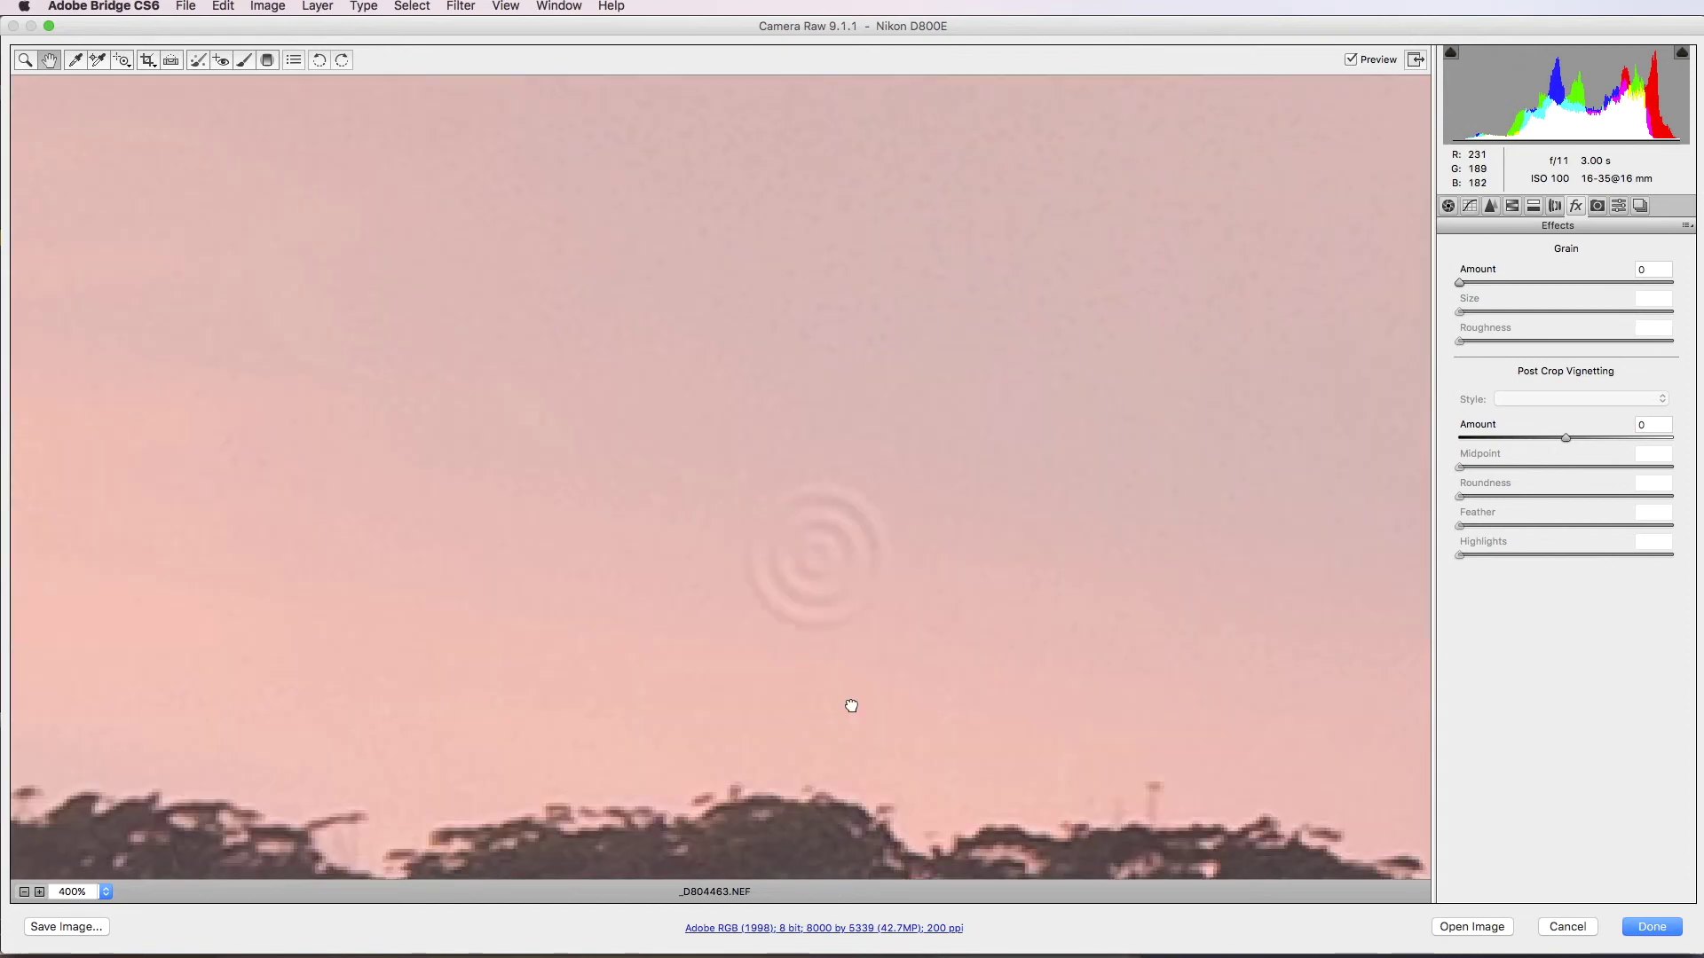
pyautogui.moveTo(847, 668); pyautogui.dragTo(866, 366)
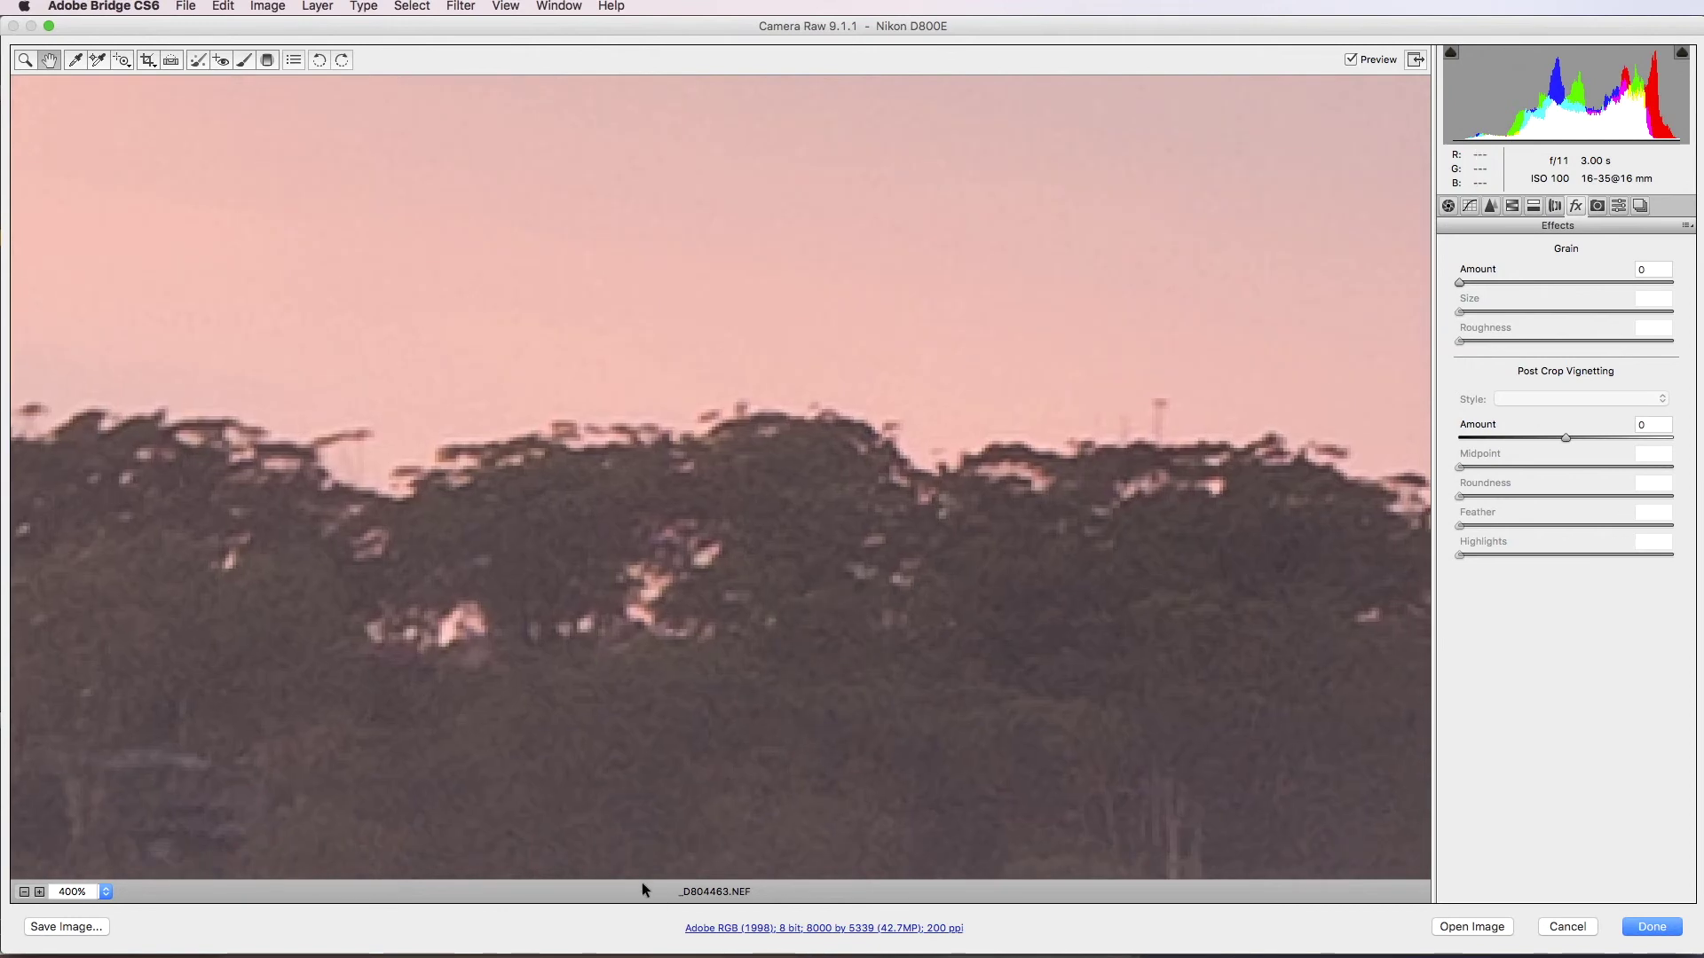
pyautogui.press('super+alt+0')
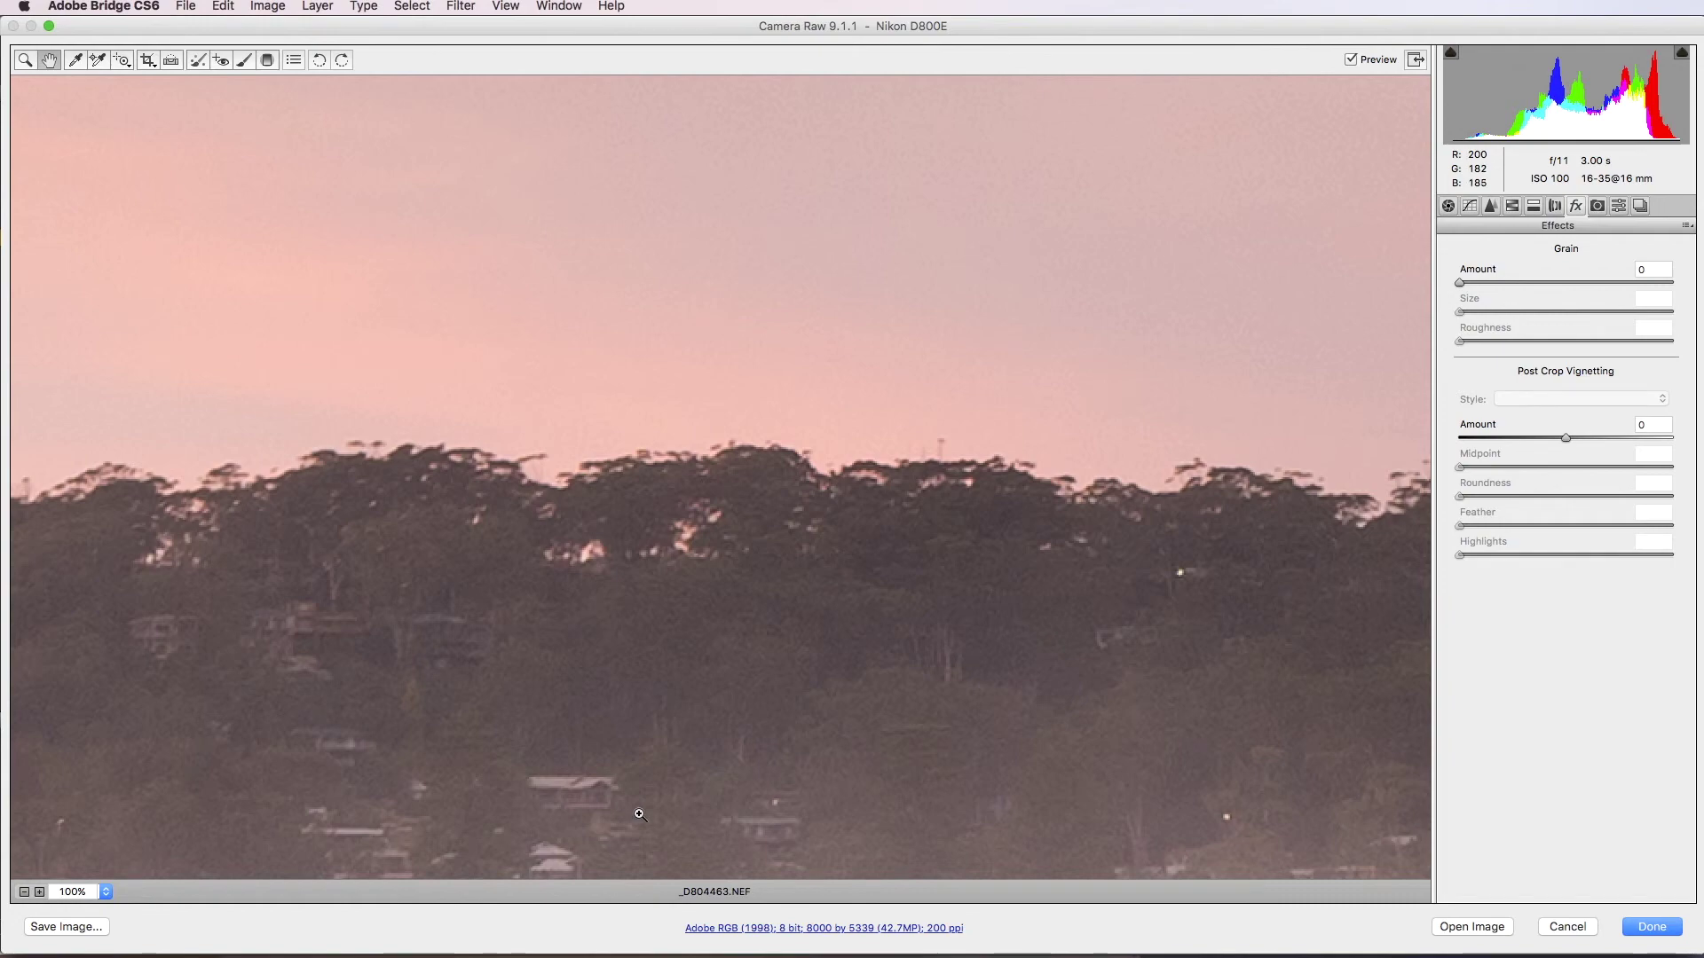
pyautogui.press('super+minus')
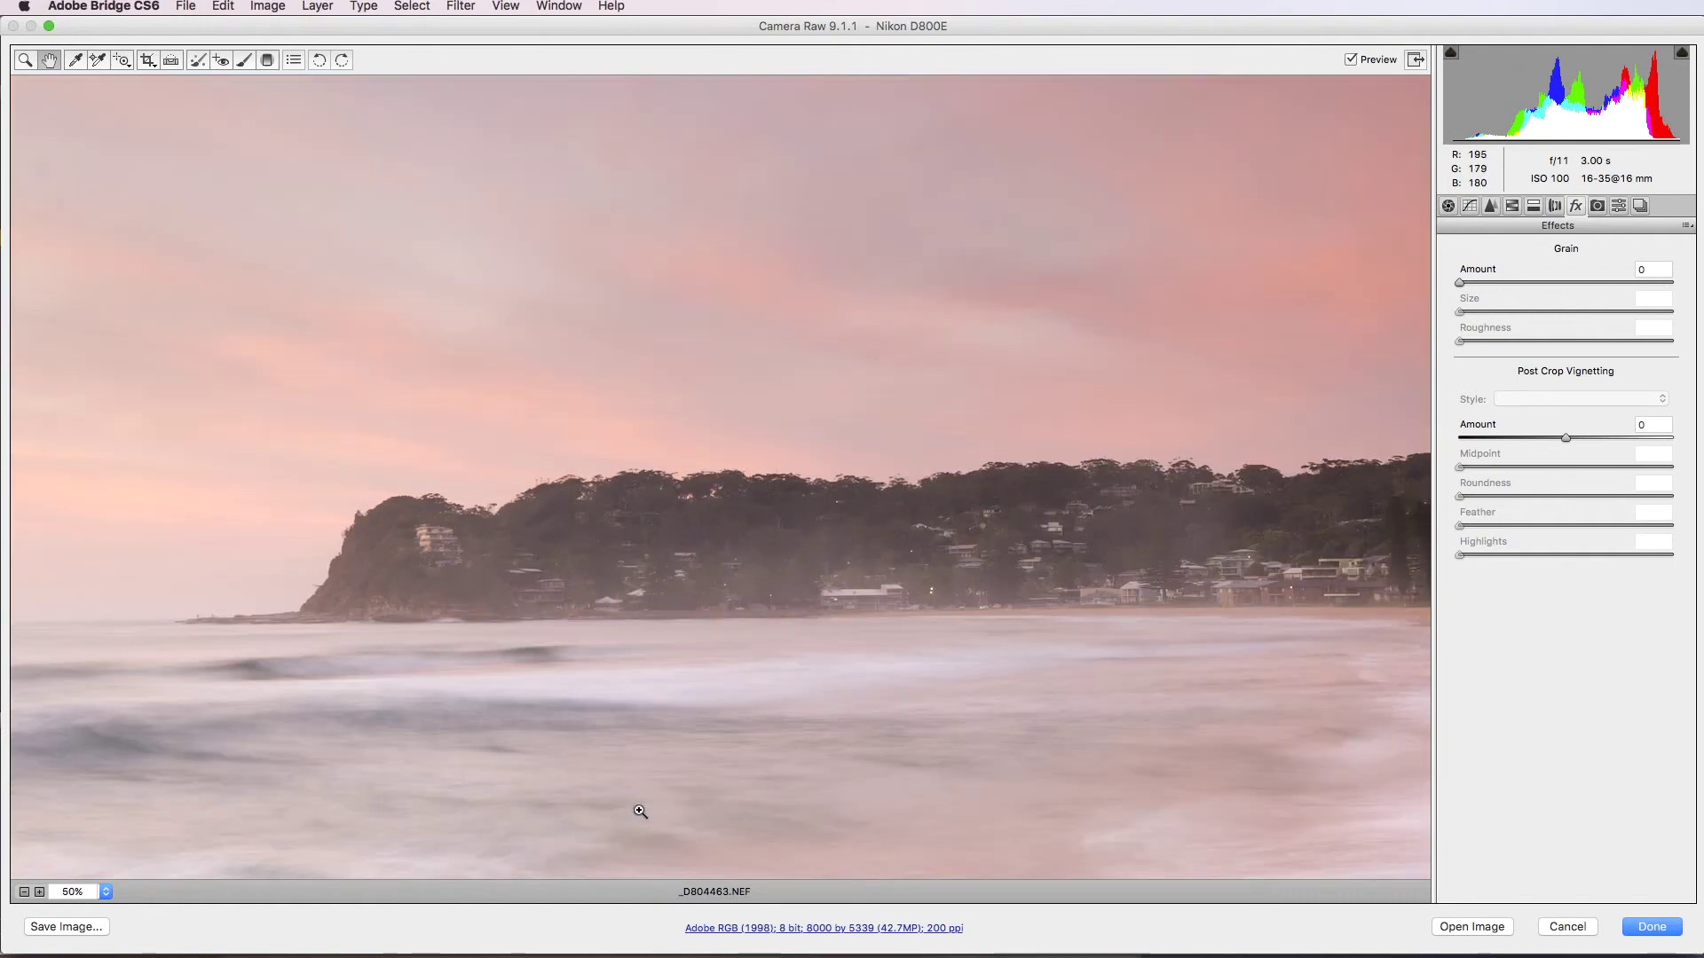
pyautogui.press('super+minus')
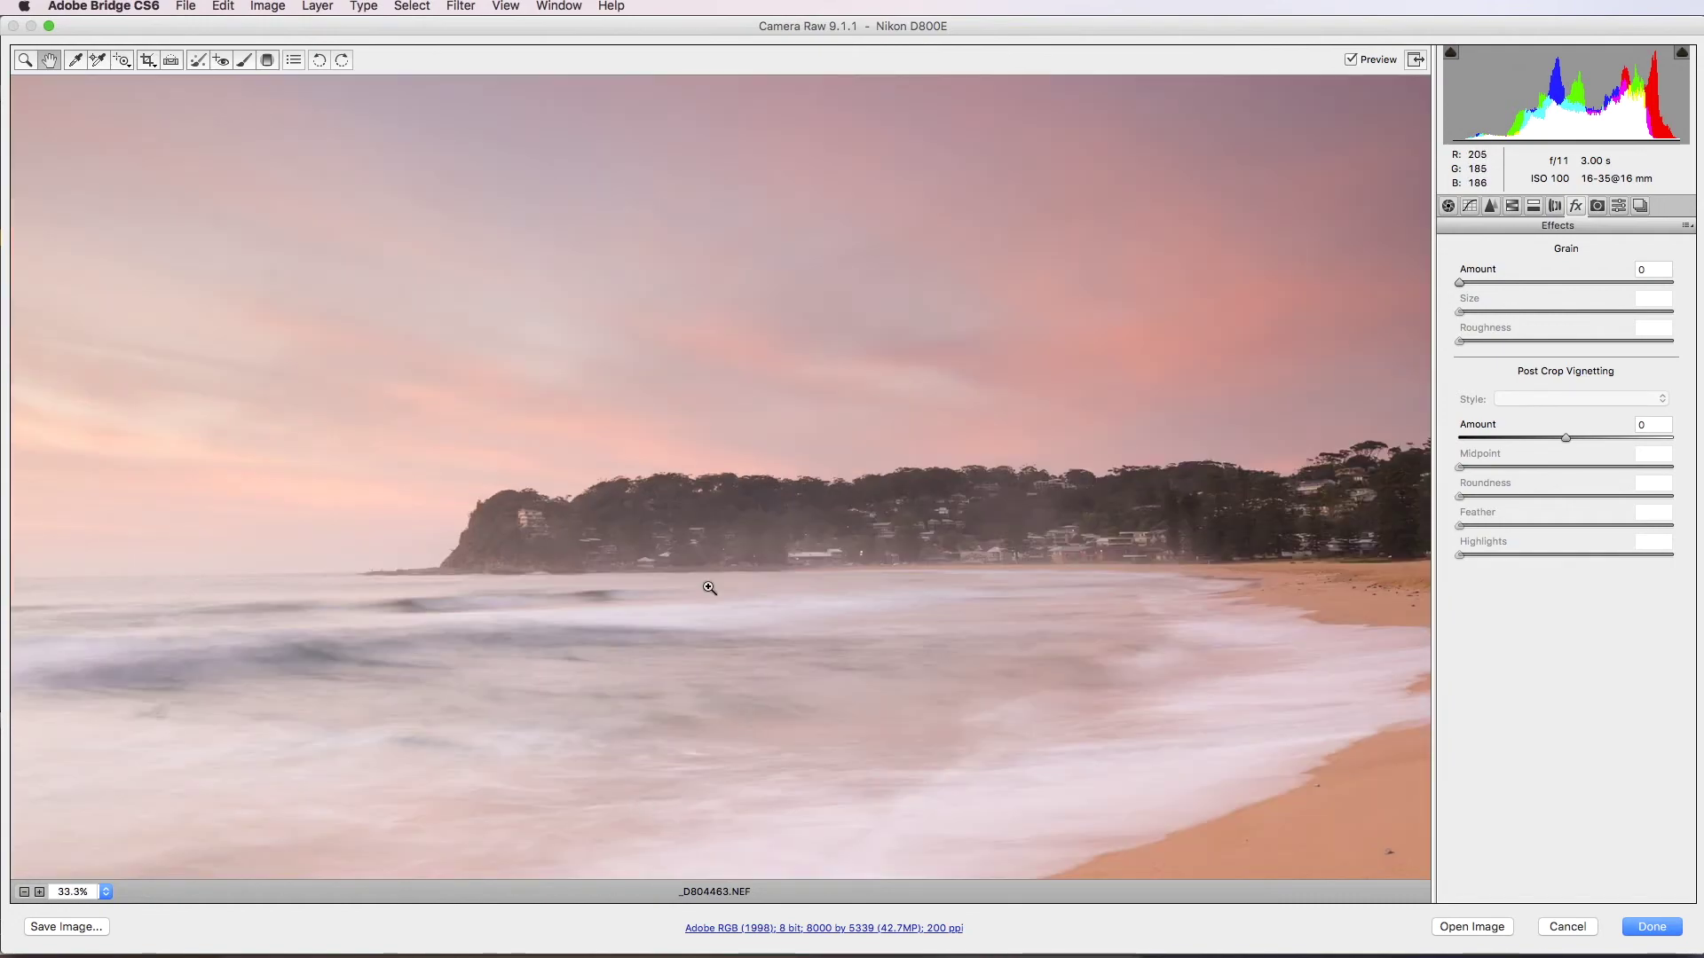
pyautogui.click(75, 59)
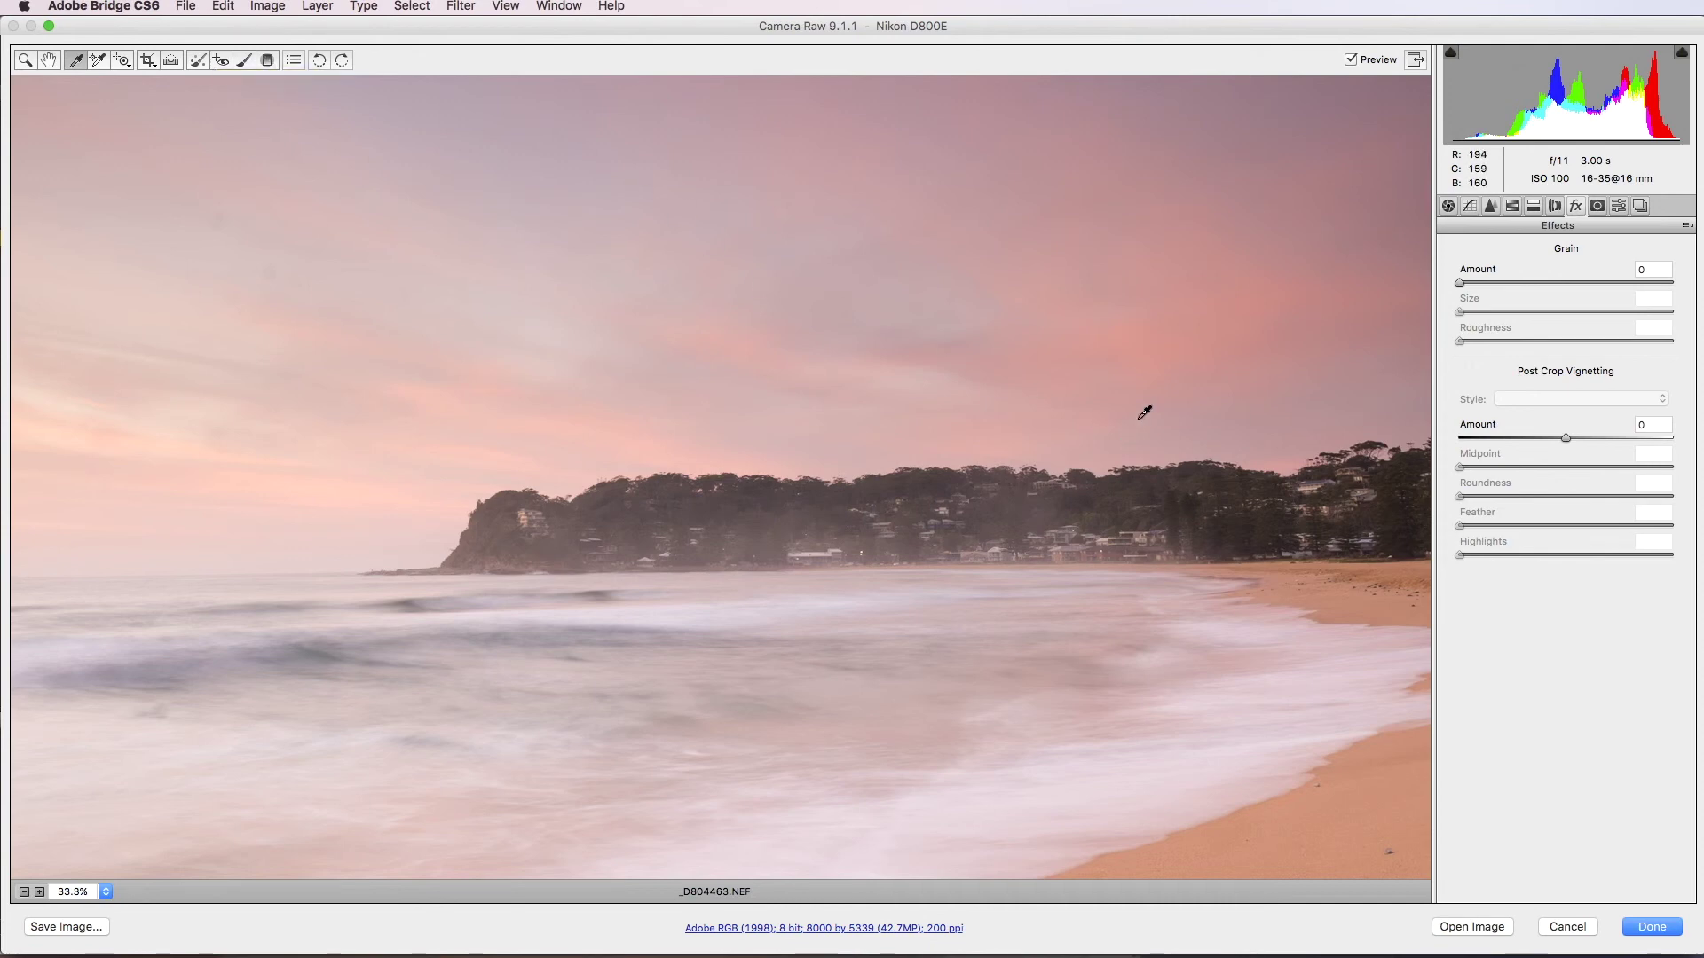
# Zoom out to fit the whole photo, return to the Basic panel, and finish with Done
pyautogui.press('super+minus')
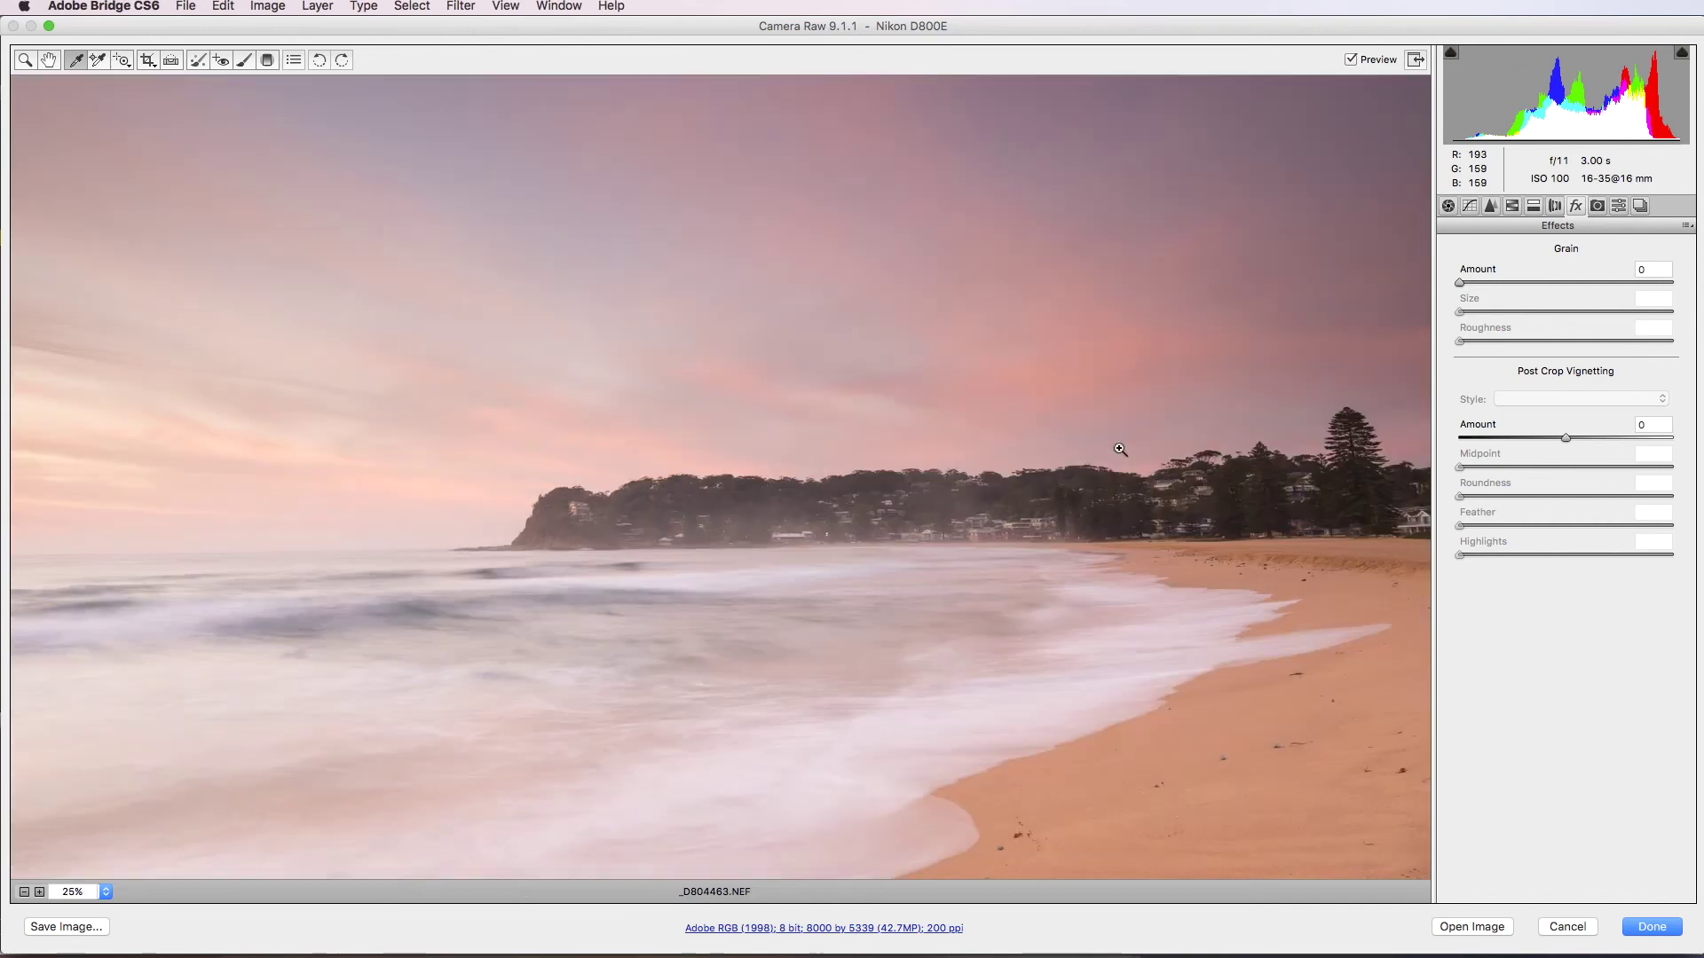
pyautogui.press('super+minus')
pyautogui.press('super+minus')
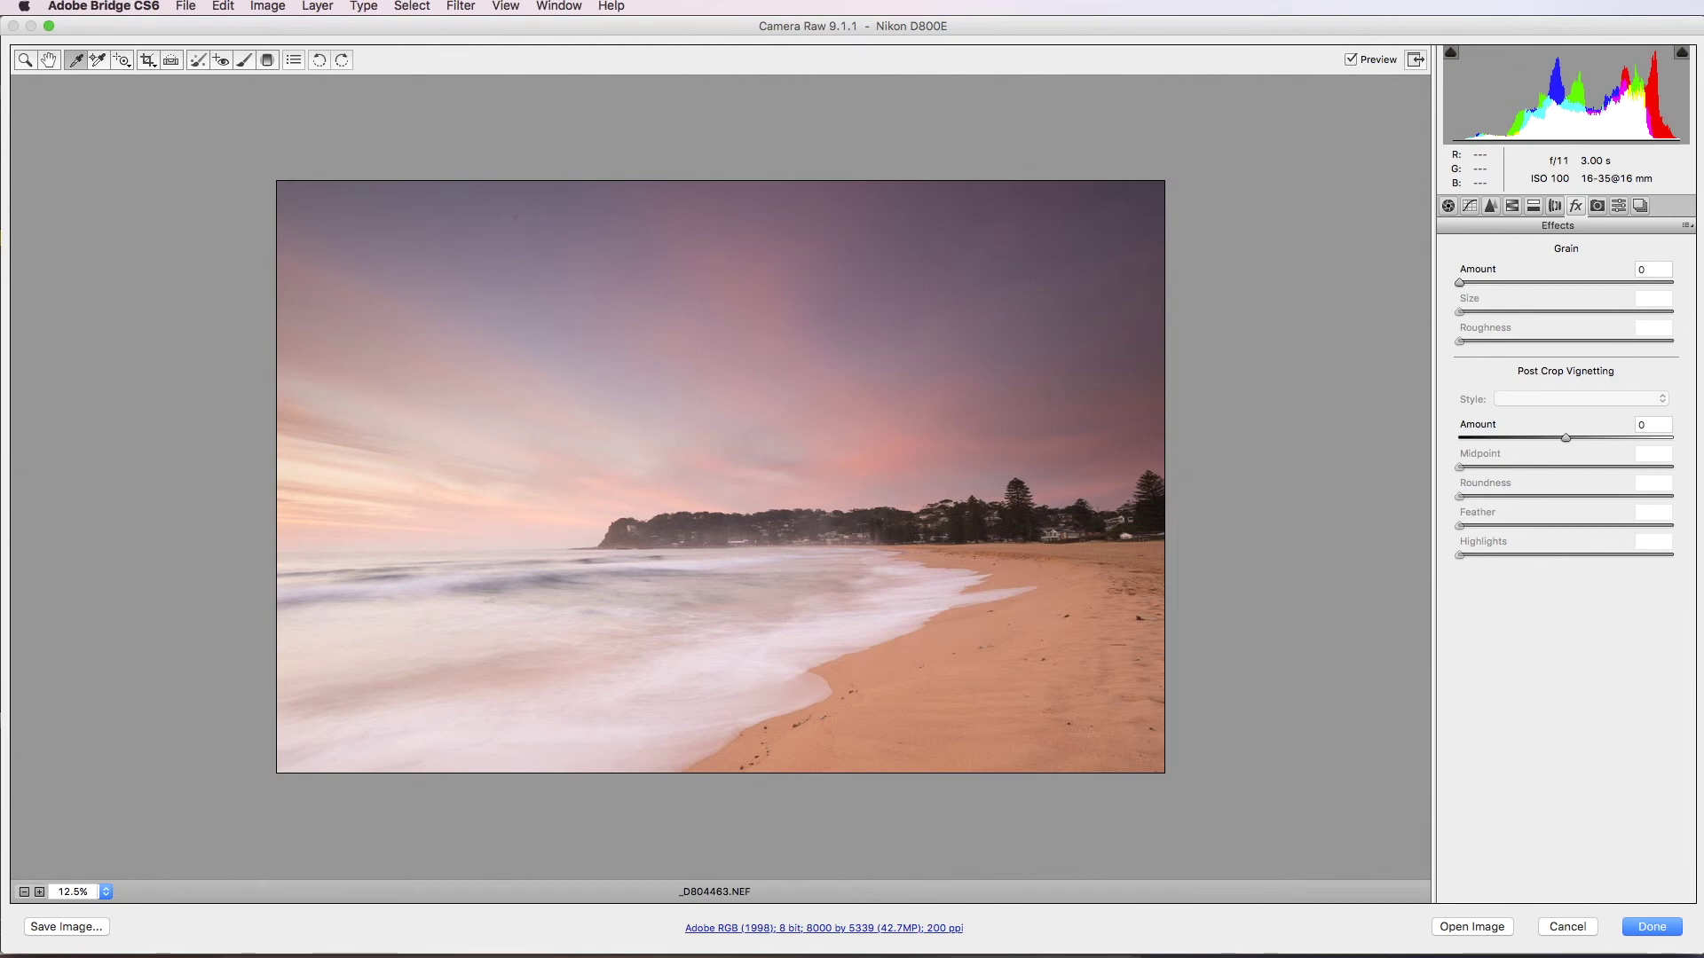
pyautogui.click(1449, 205)
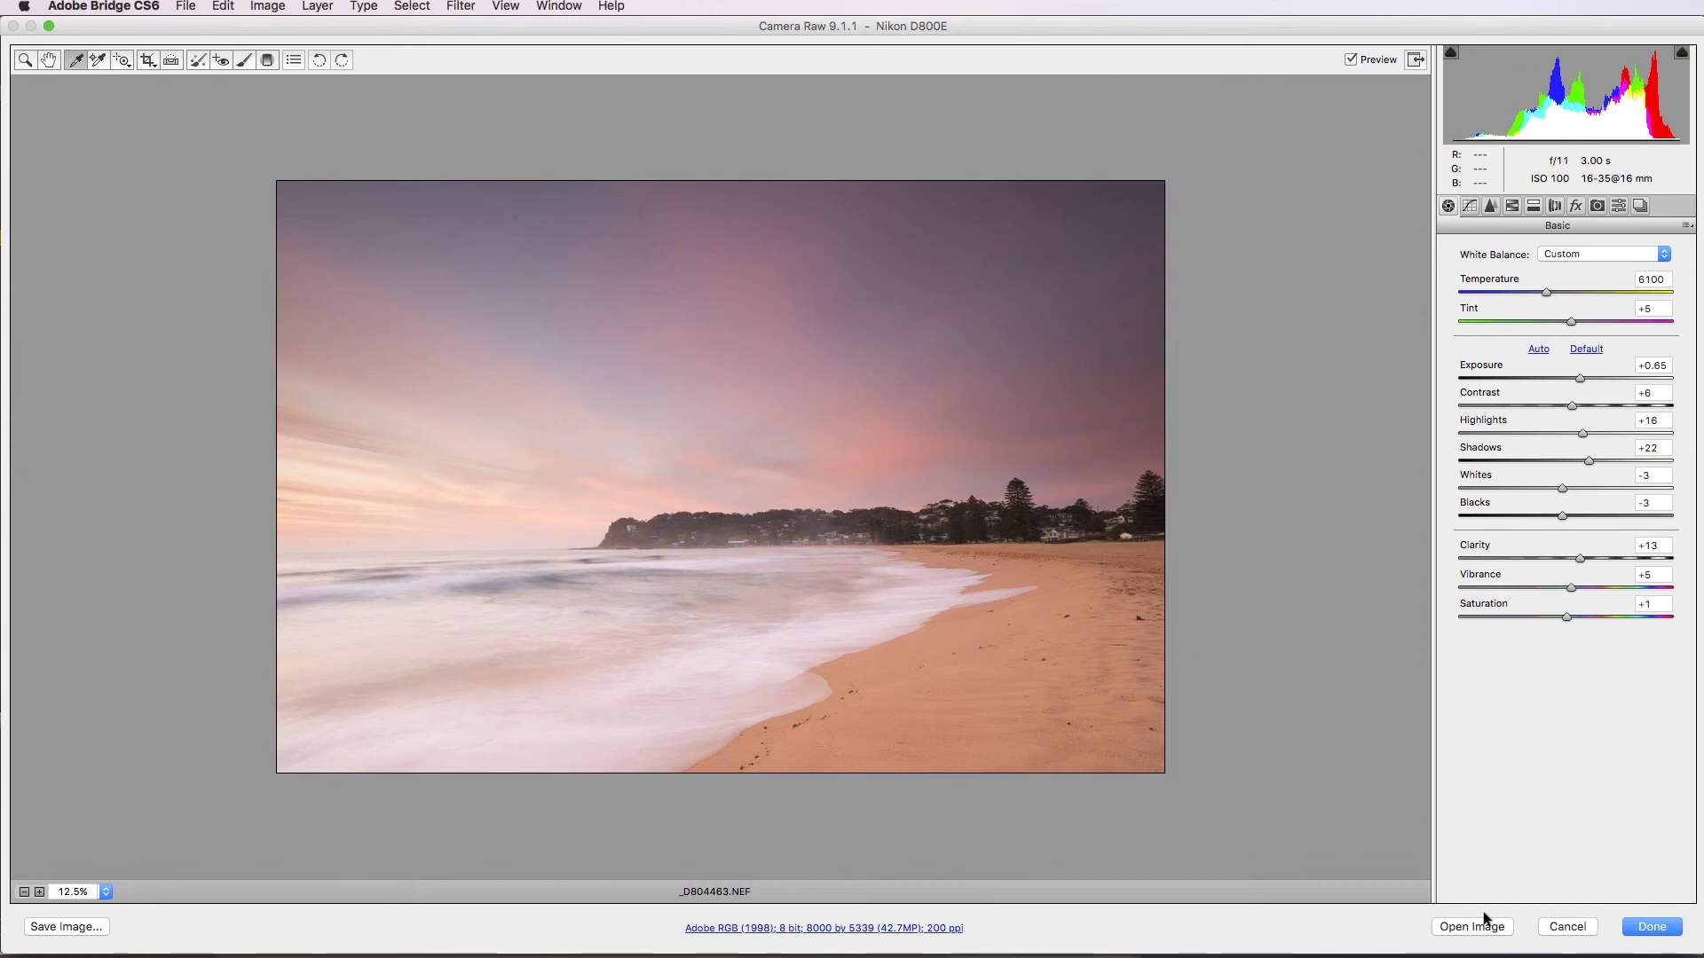
pyautogui.click(1650, 927)
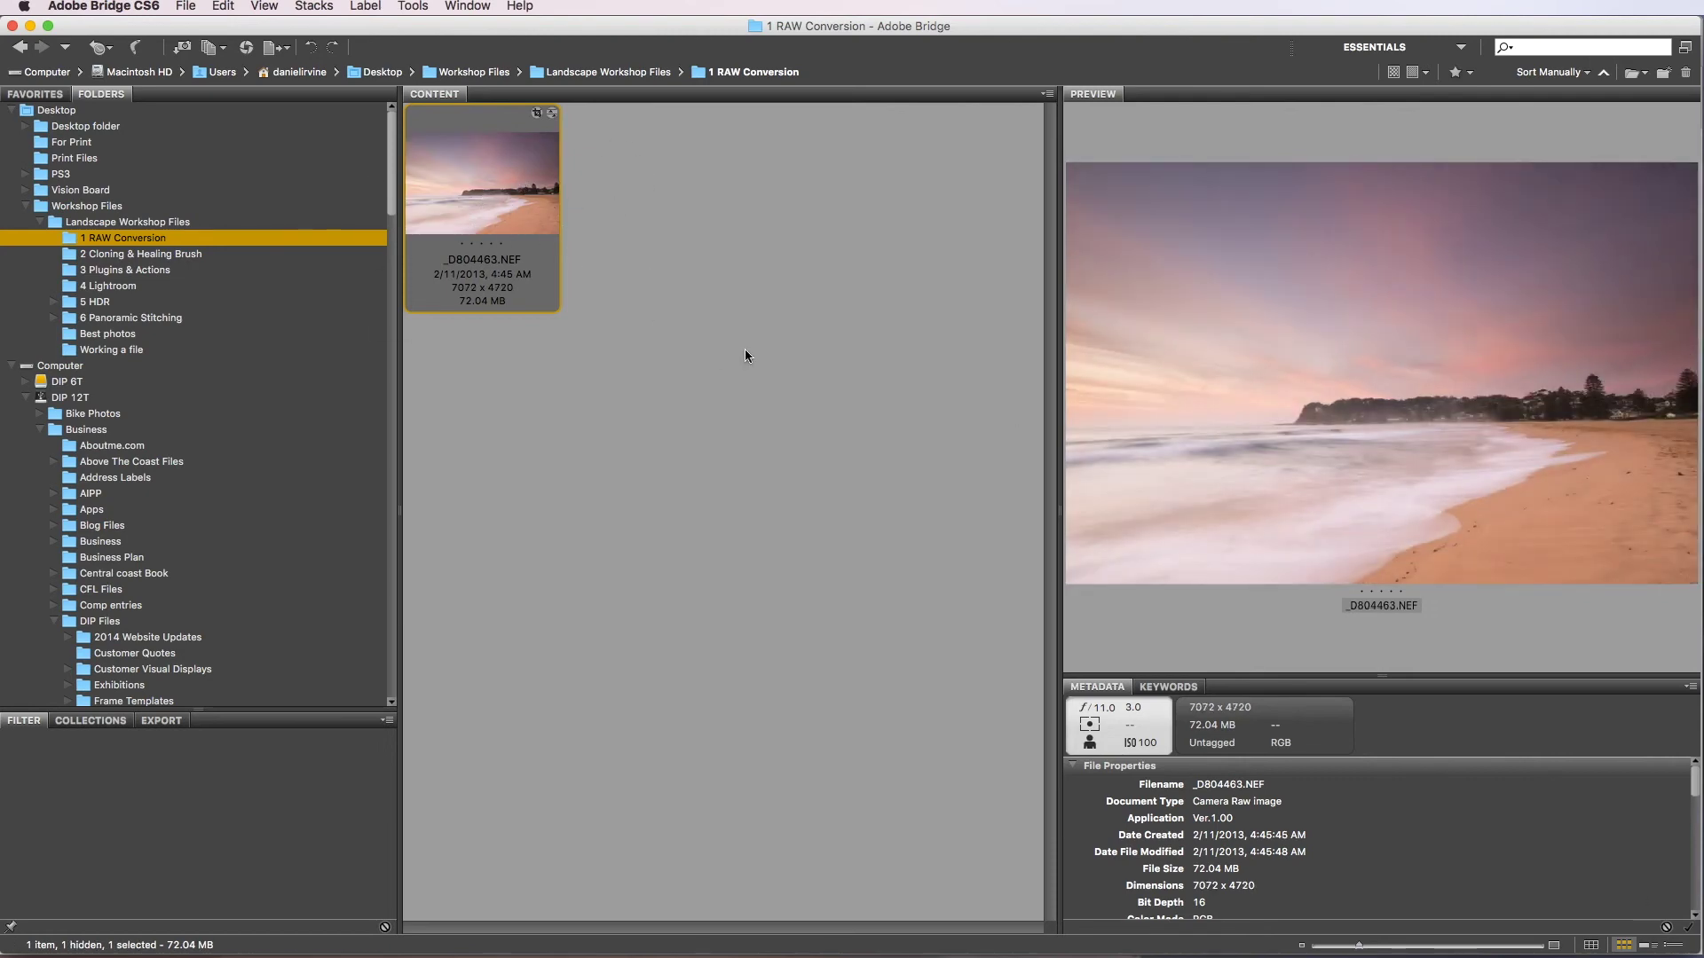
# Drag the _D804463.NEF thumbnail onto Photoshop to reopen it in Camera Raw 9.3.1
pyautogui.moveTo(508, 206); pyautogui.dragTo(513, 204)
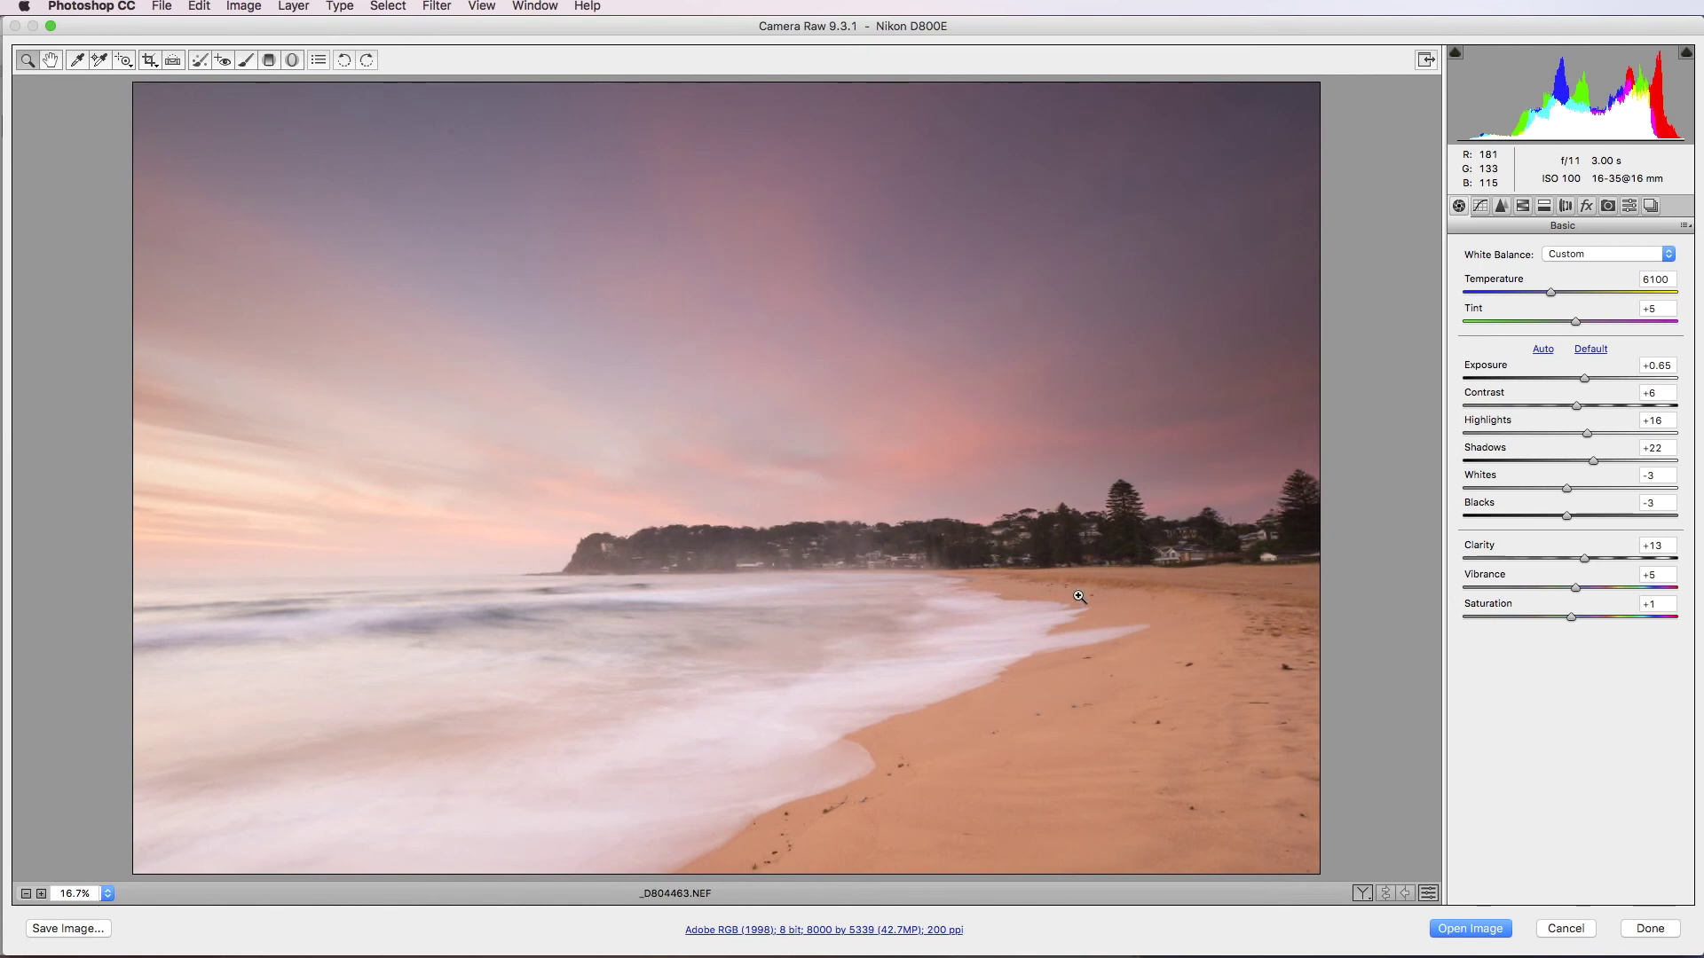
# Zoom the preview out to 12.5% and open _D804463.NEF in Photoshop as a regular image
pyautogui.keyDown('alt'); pyautogui.click(1079, 596); pyautogui.keyUp('alt')
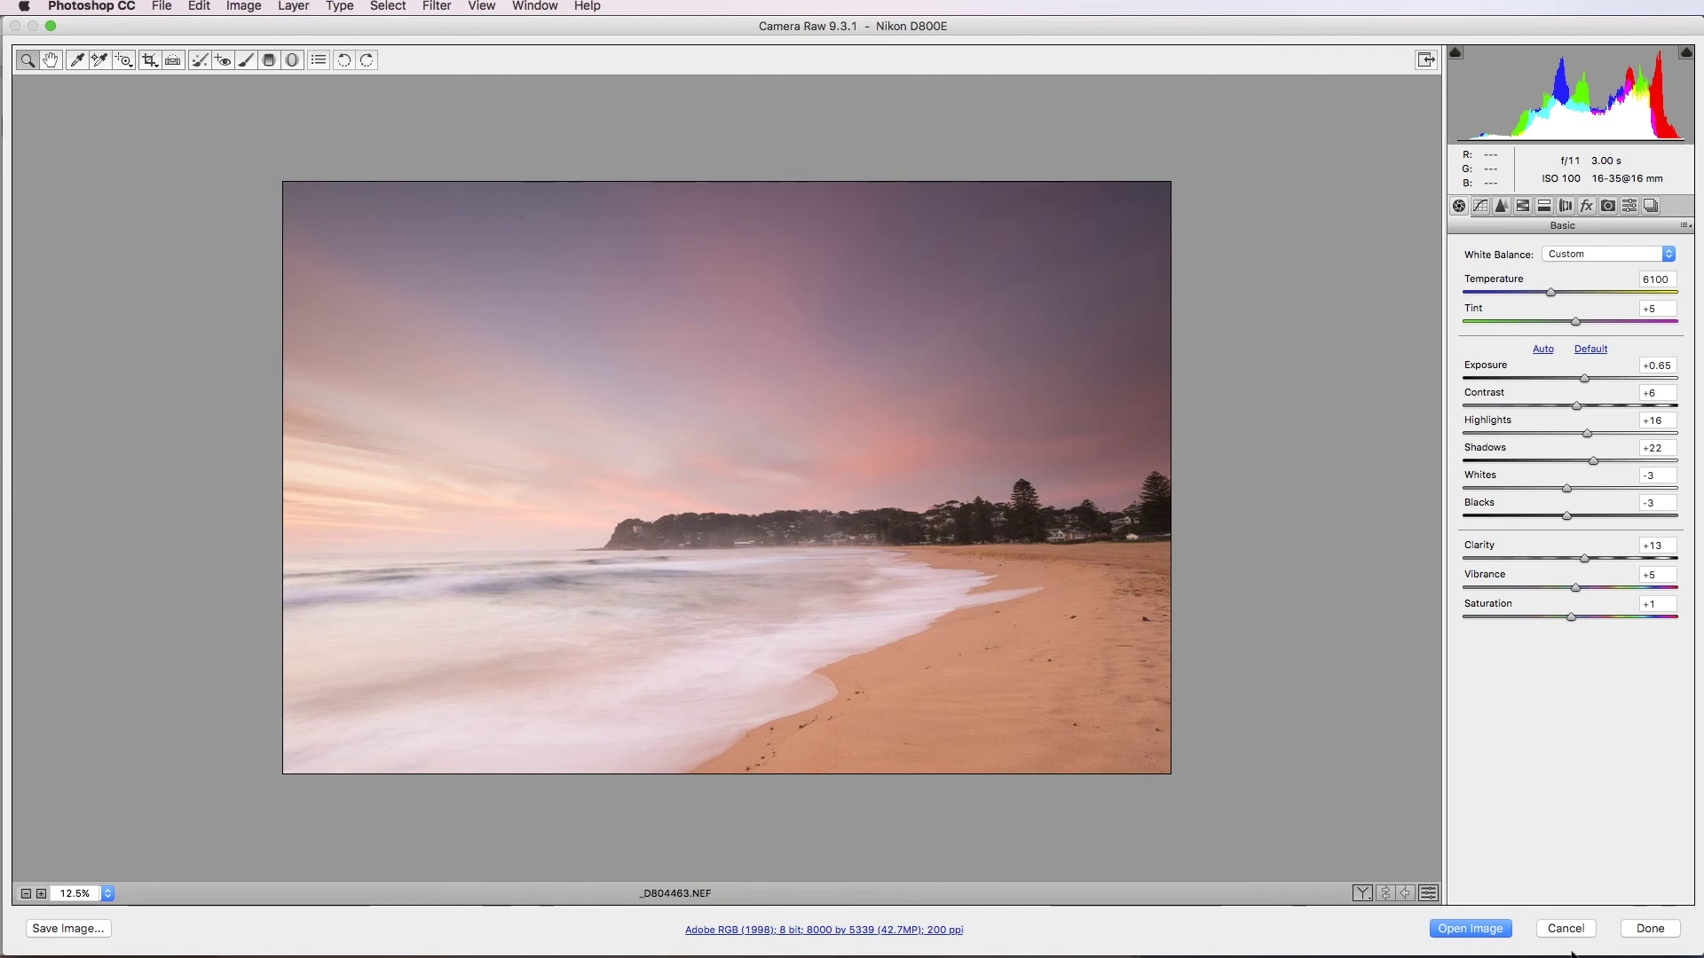
pyautogui.click(1471, 930)
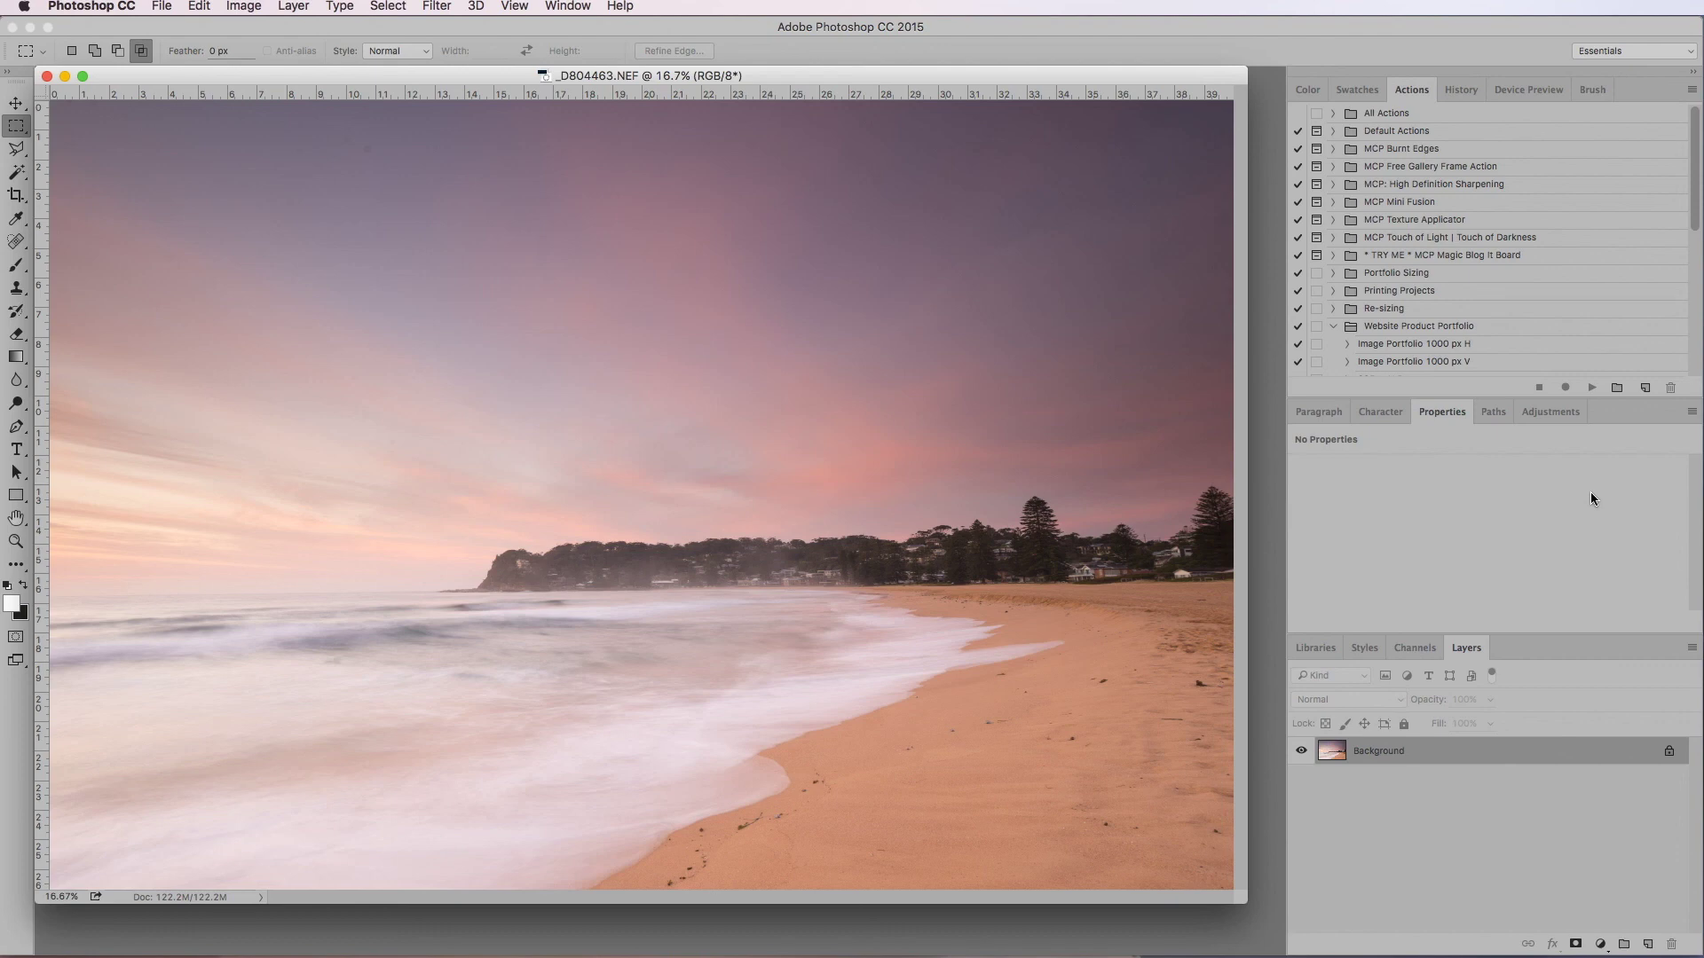
# Nudge the _D804463.NEF document window slightly by dragging its title bar
pyautogui.moveTo(1064, 74); pyautogui.dragTo(1079, 89)
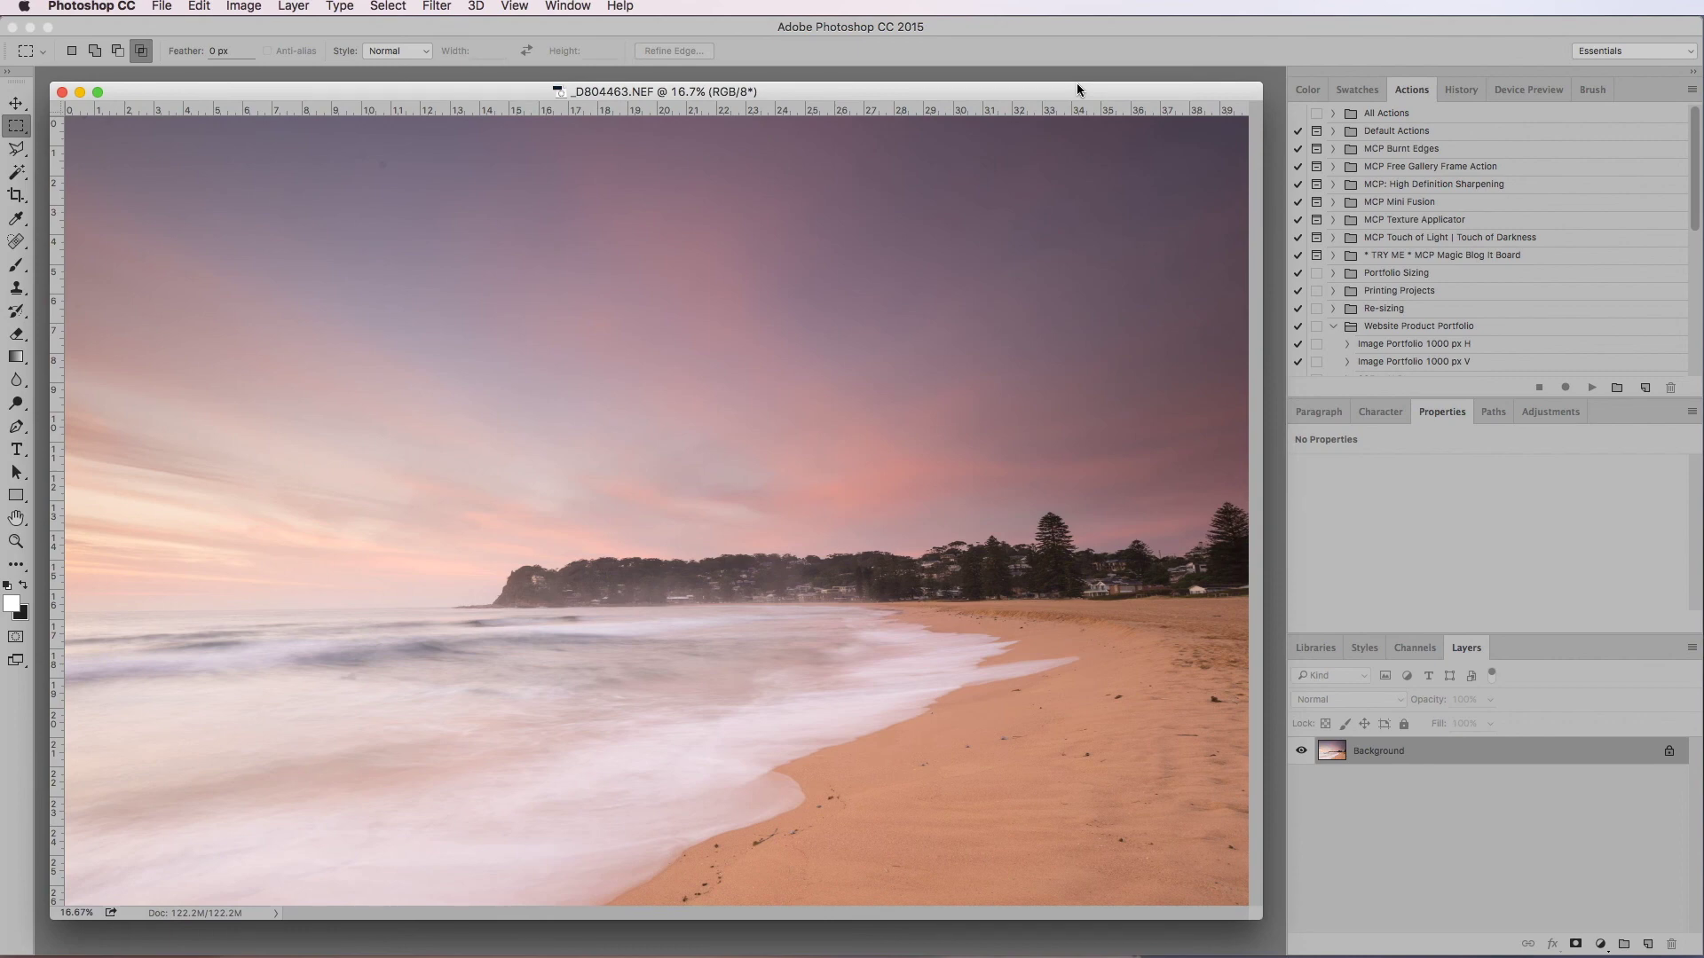